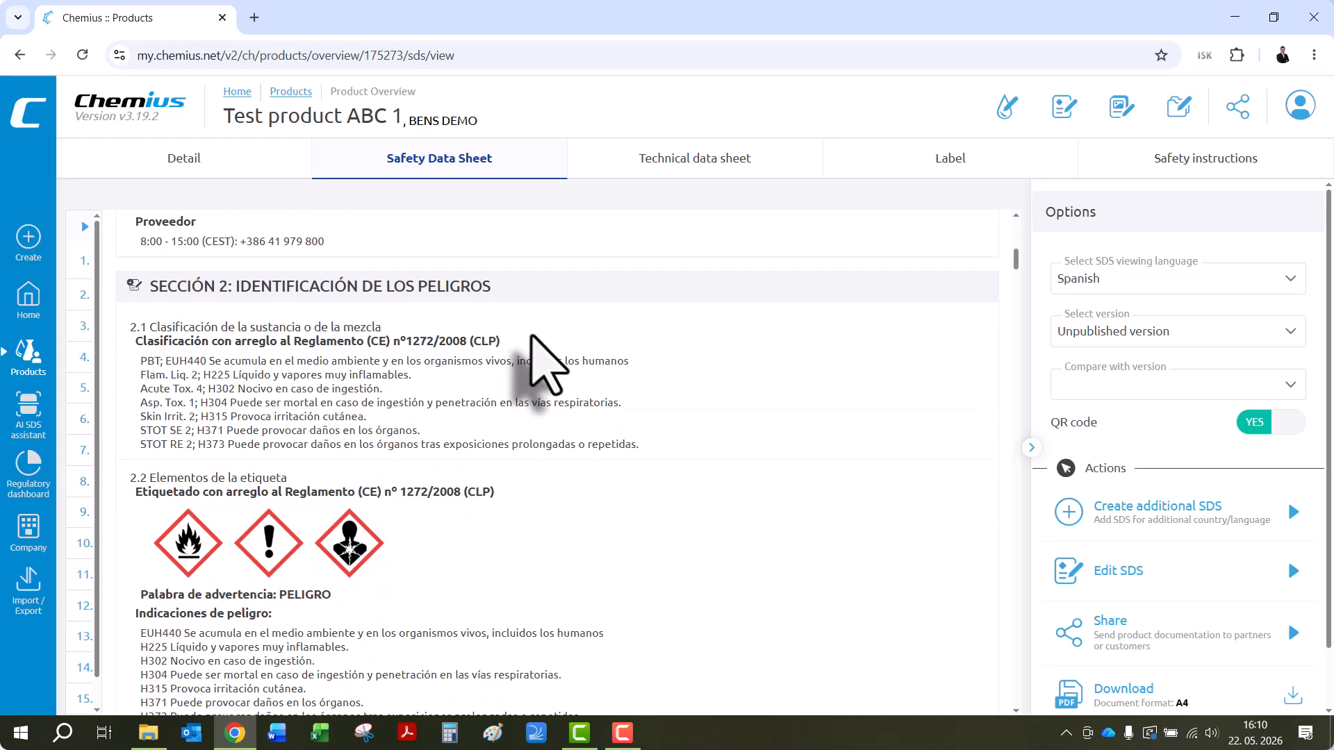
Open the safety data sheet of Test product ABC 1 for editing and review the fields of Section 1
scroll(556, 347, up, 4)
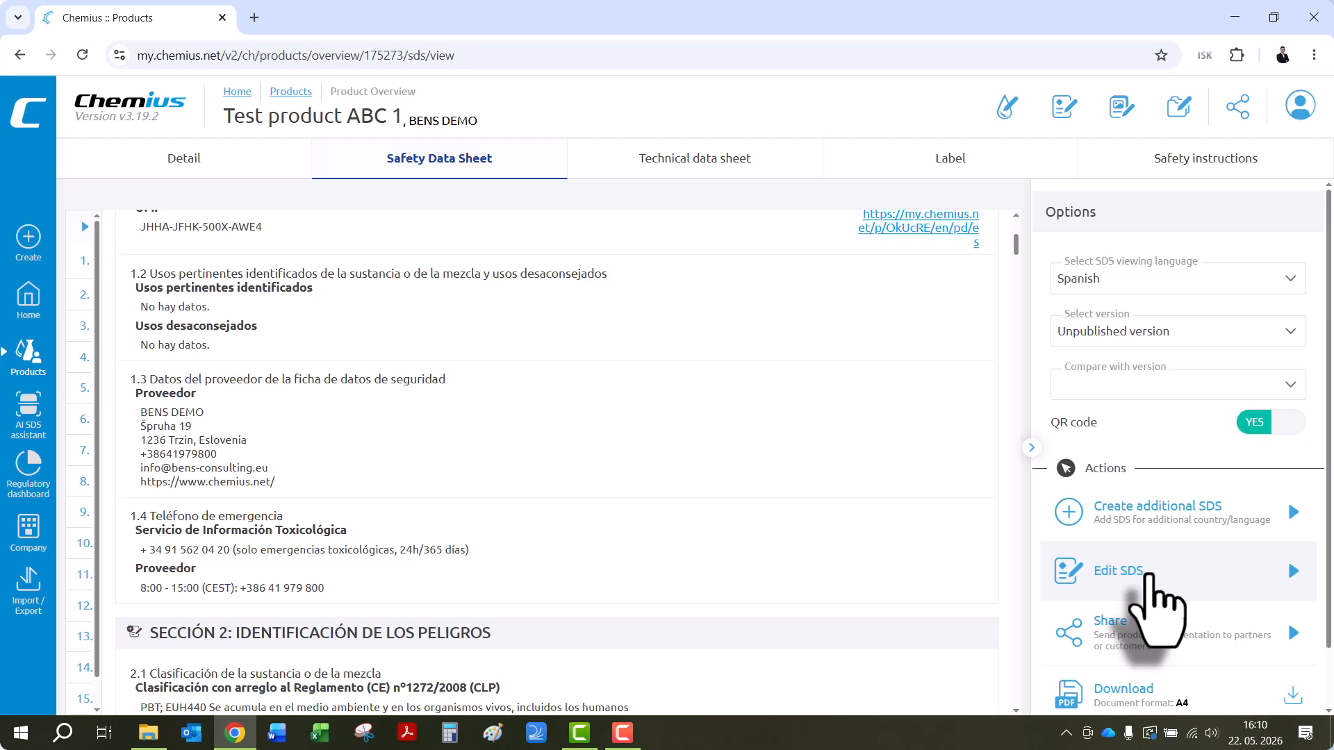
click(1148, 575)
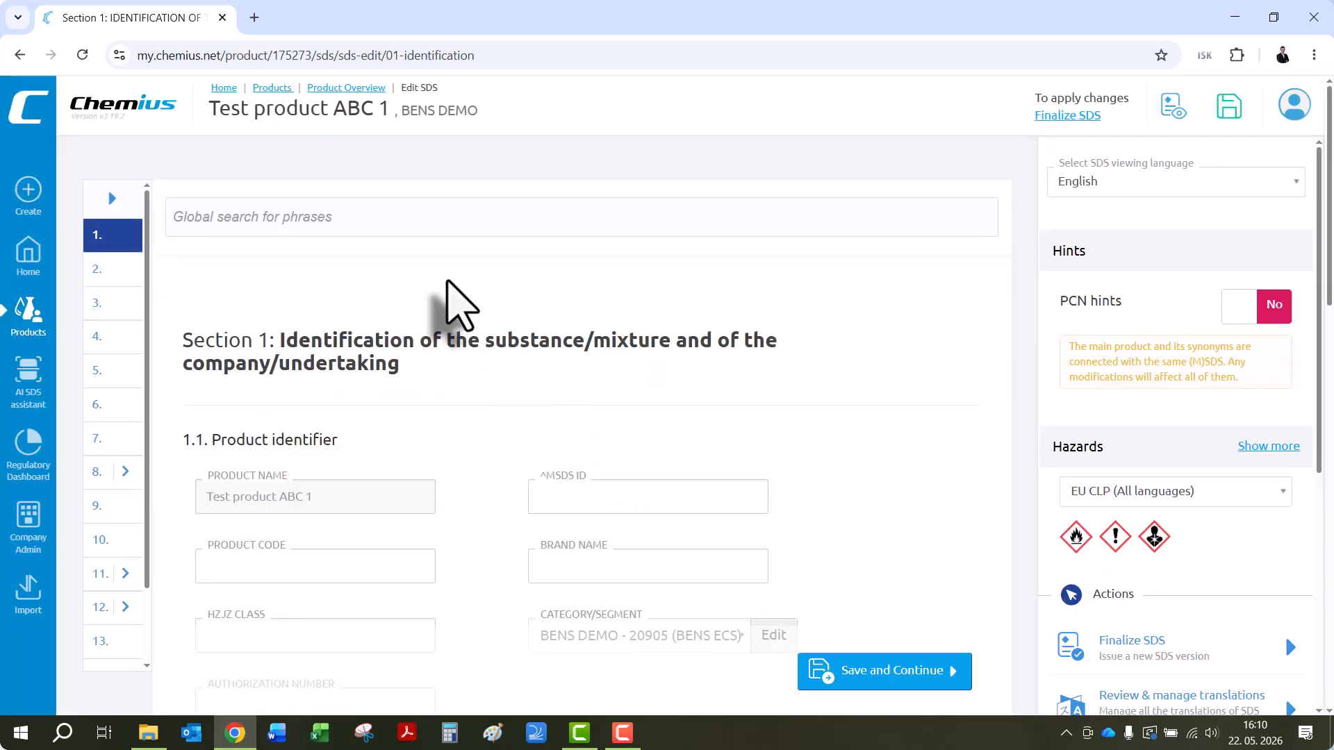
scroll(455, 305, down, 10)
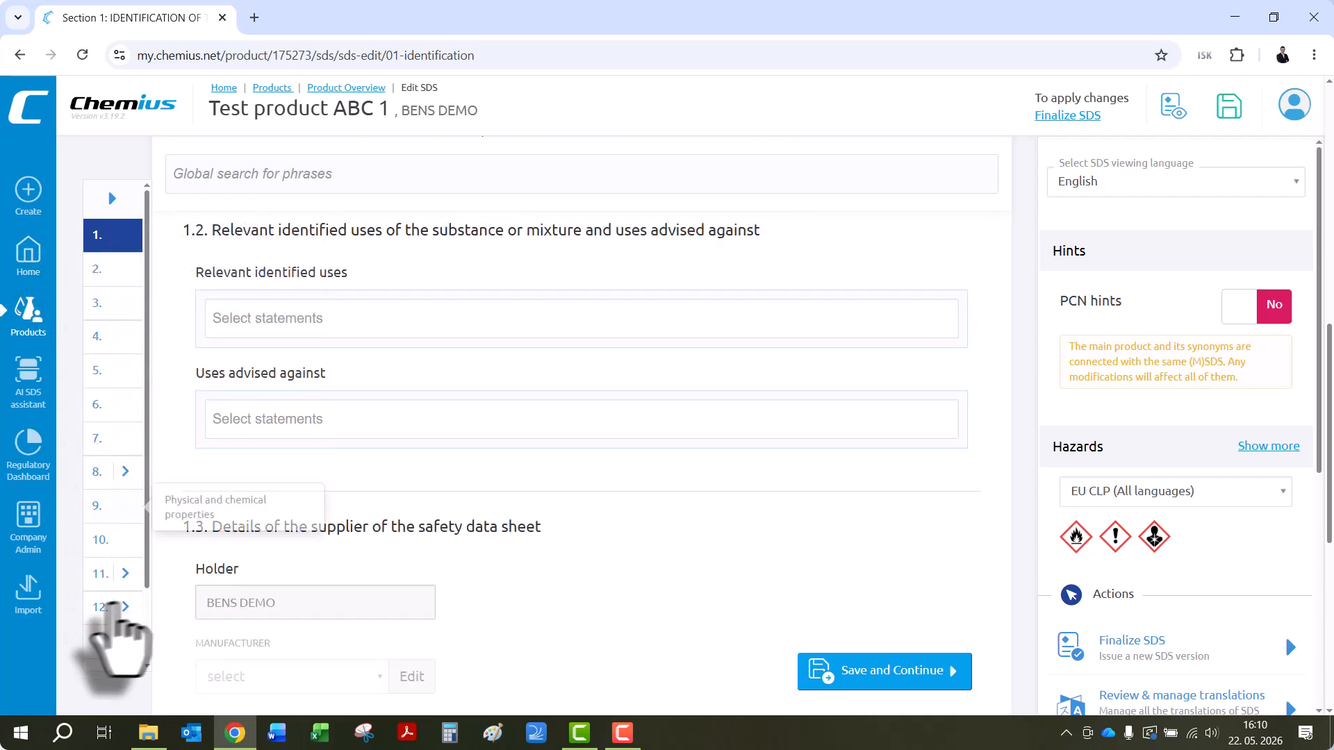
scroll(545, 491, down, 3)
scroll(560, 468, down, 2)
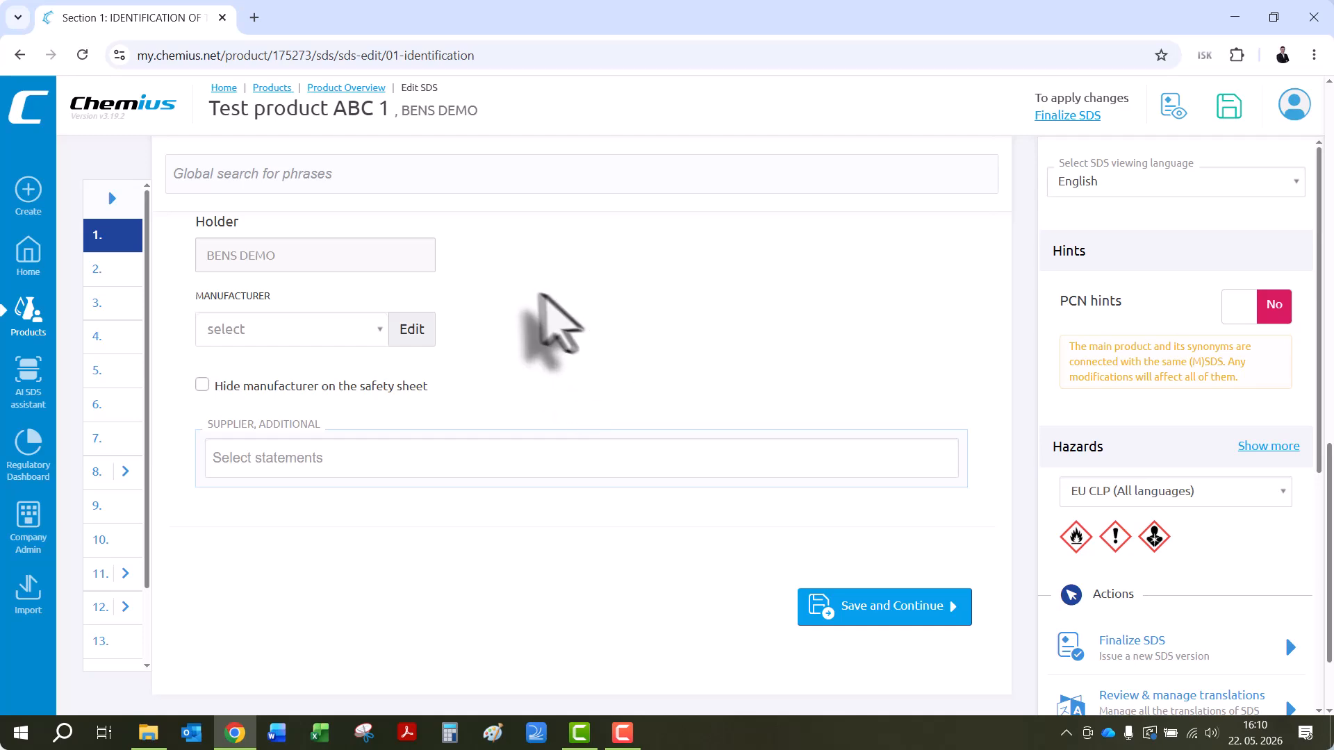
Examine the physical and chemical properties in Section 9, from physical state and colour down to the flash point
click(101, 507)
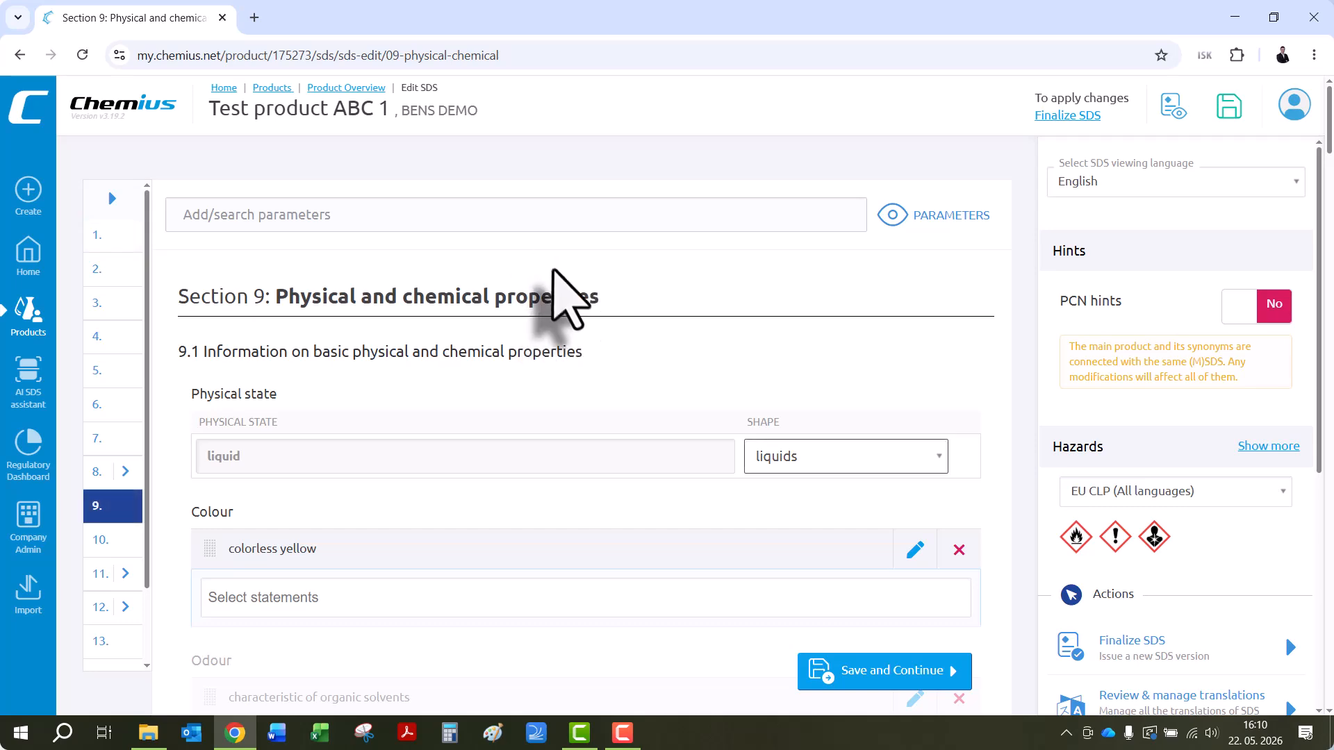
scroll(514, 375, down, 3)
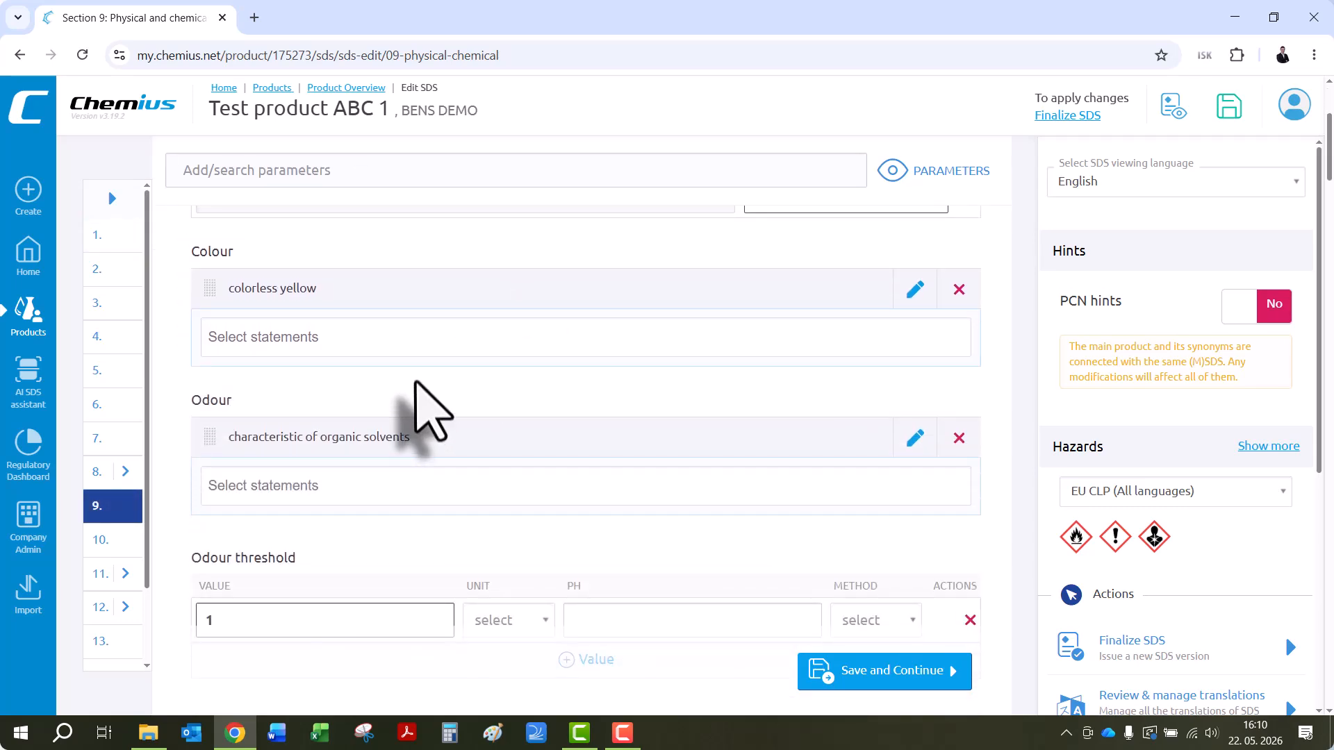
scroll(417, 402, down, 10)
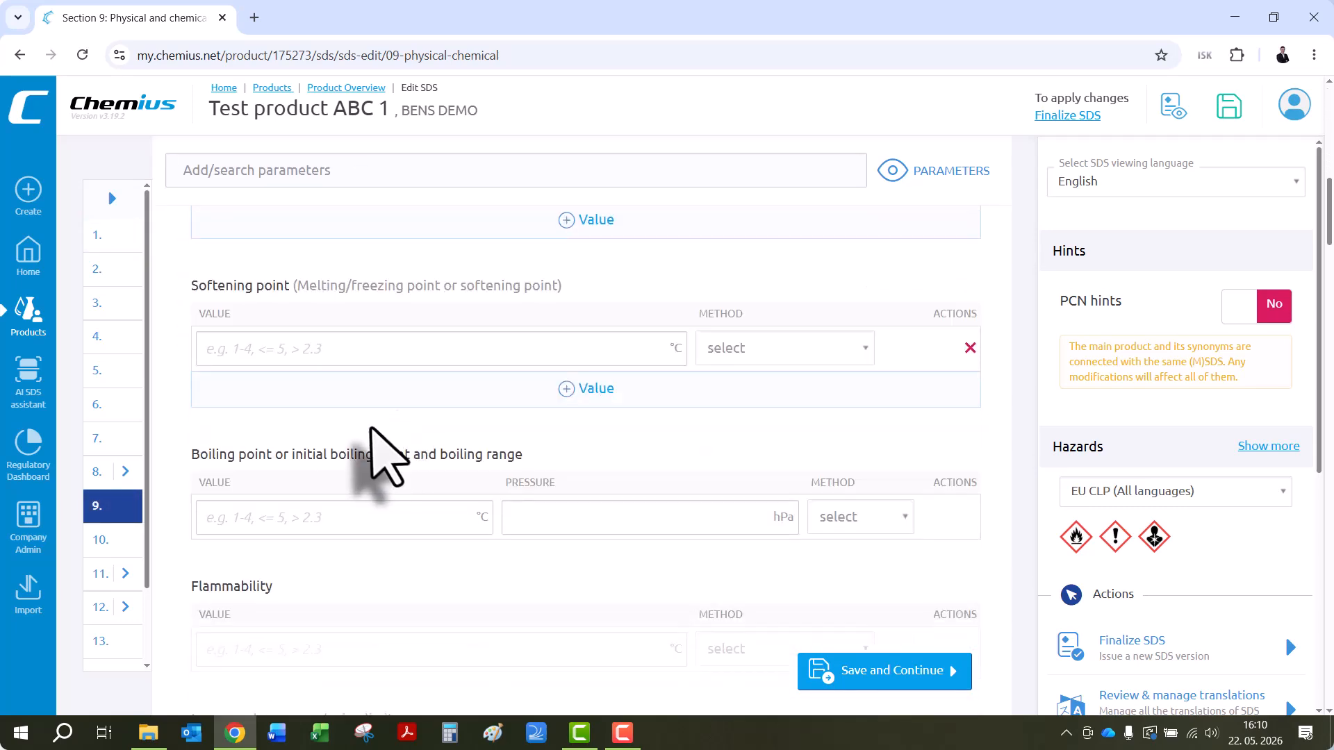
scroll(264, 549, down, 1)
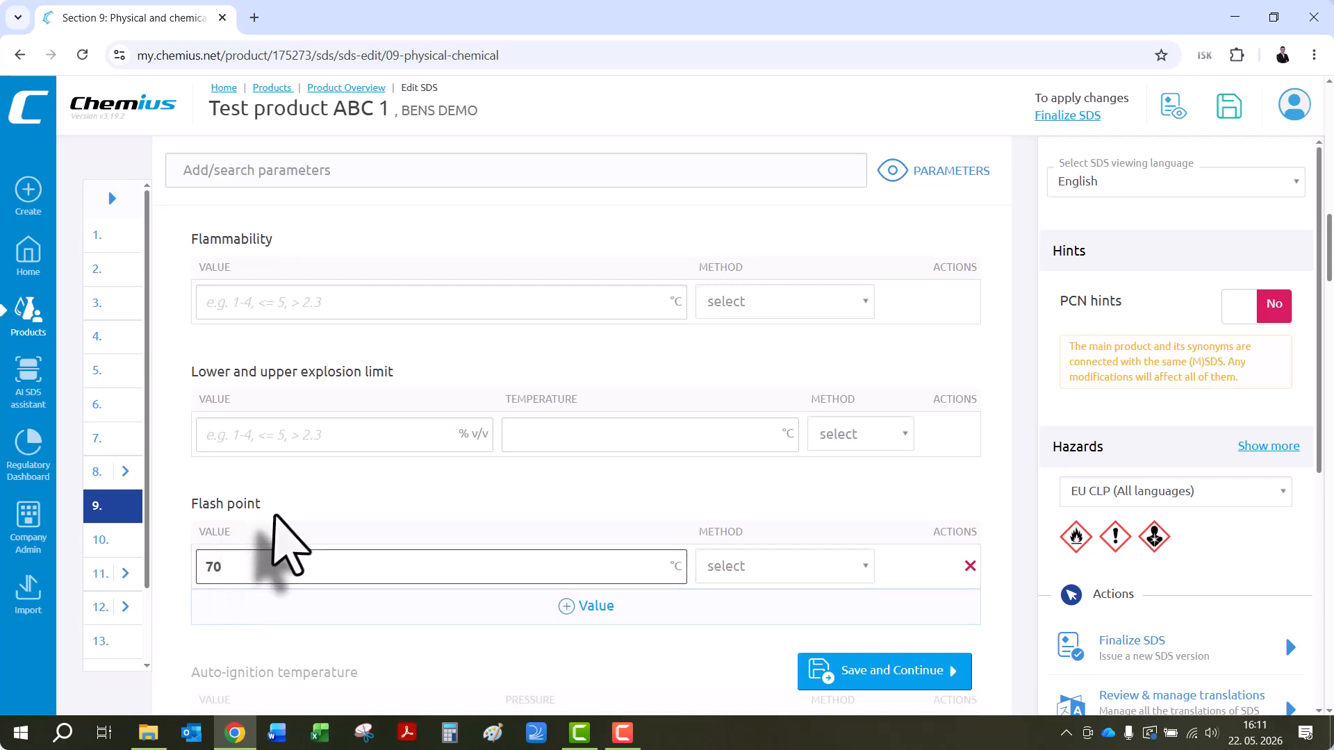
scroll(297, 521, down, 2)
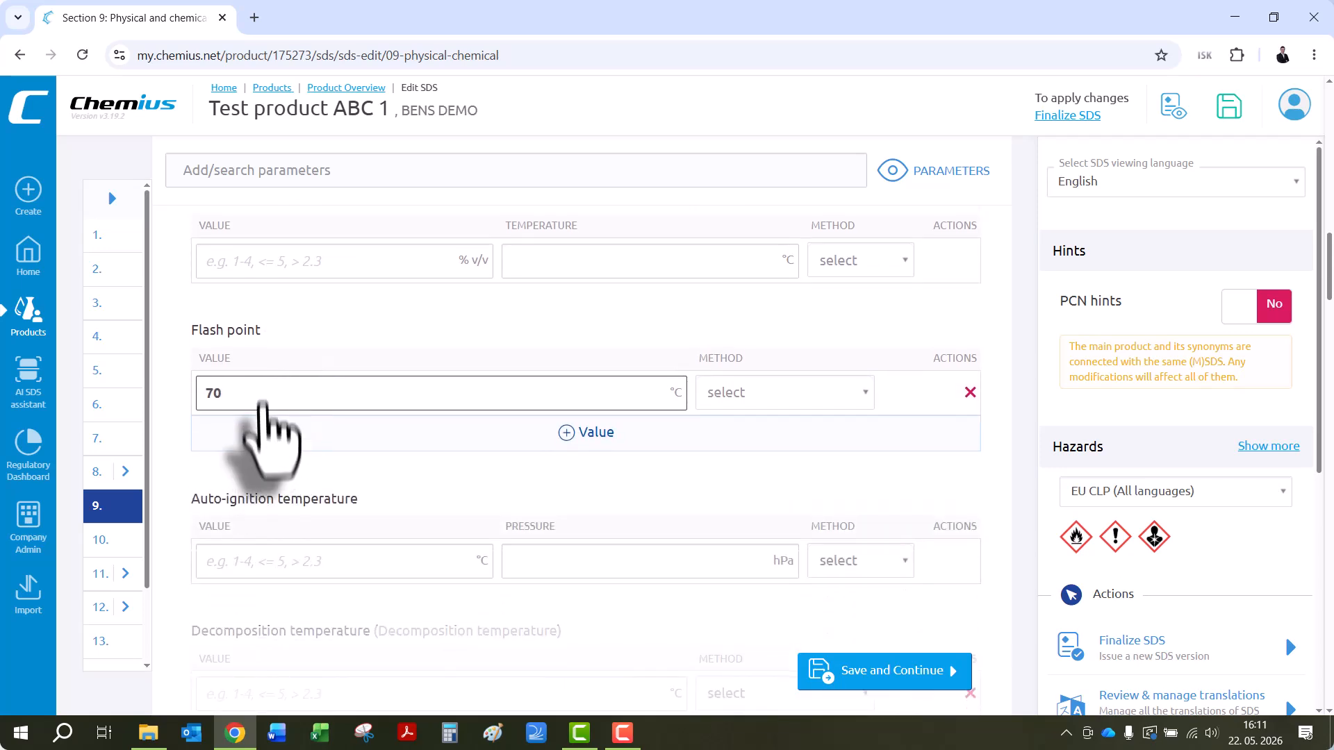
scroll(174, 354, up, 2)
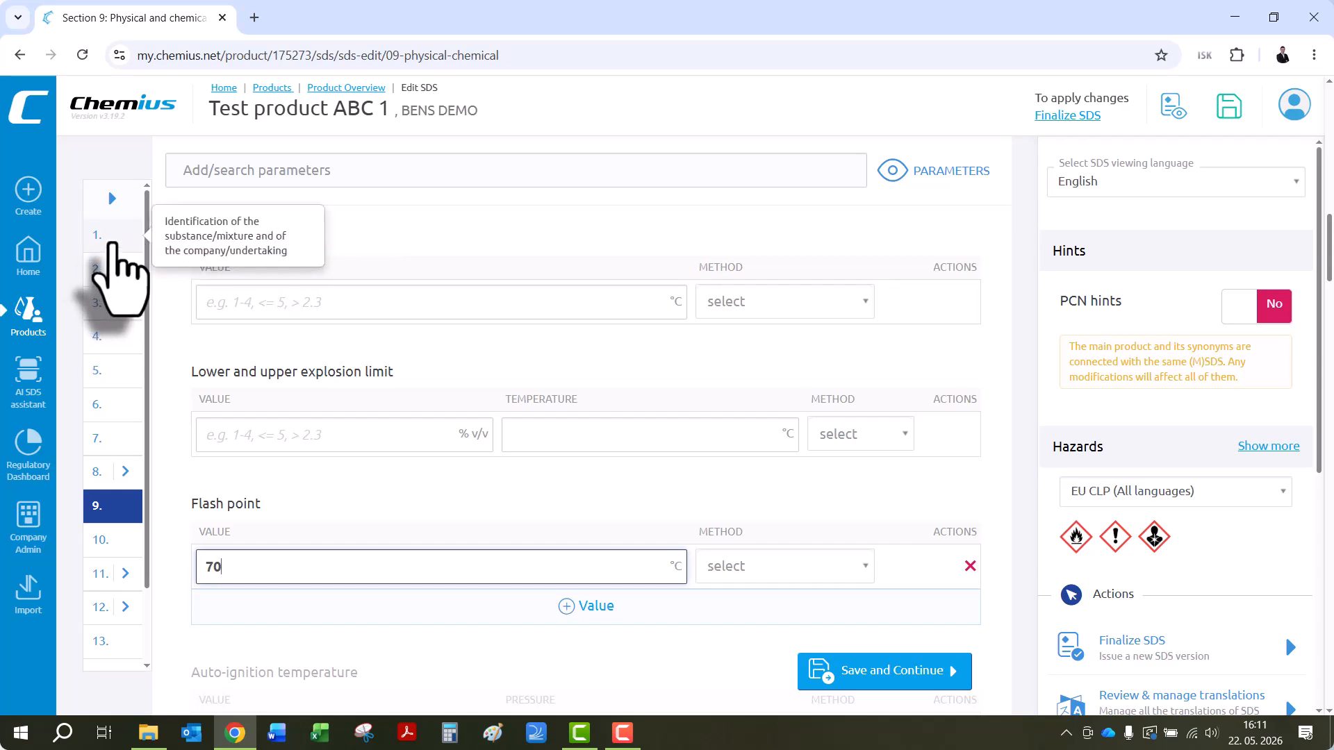
In Section 1.2, search the statements for relevant identified uses with the text "greas"
click(112, 240)
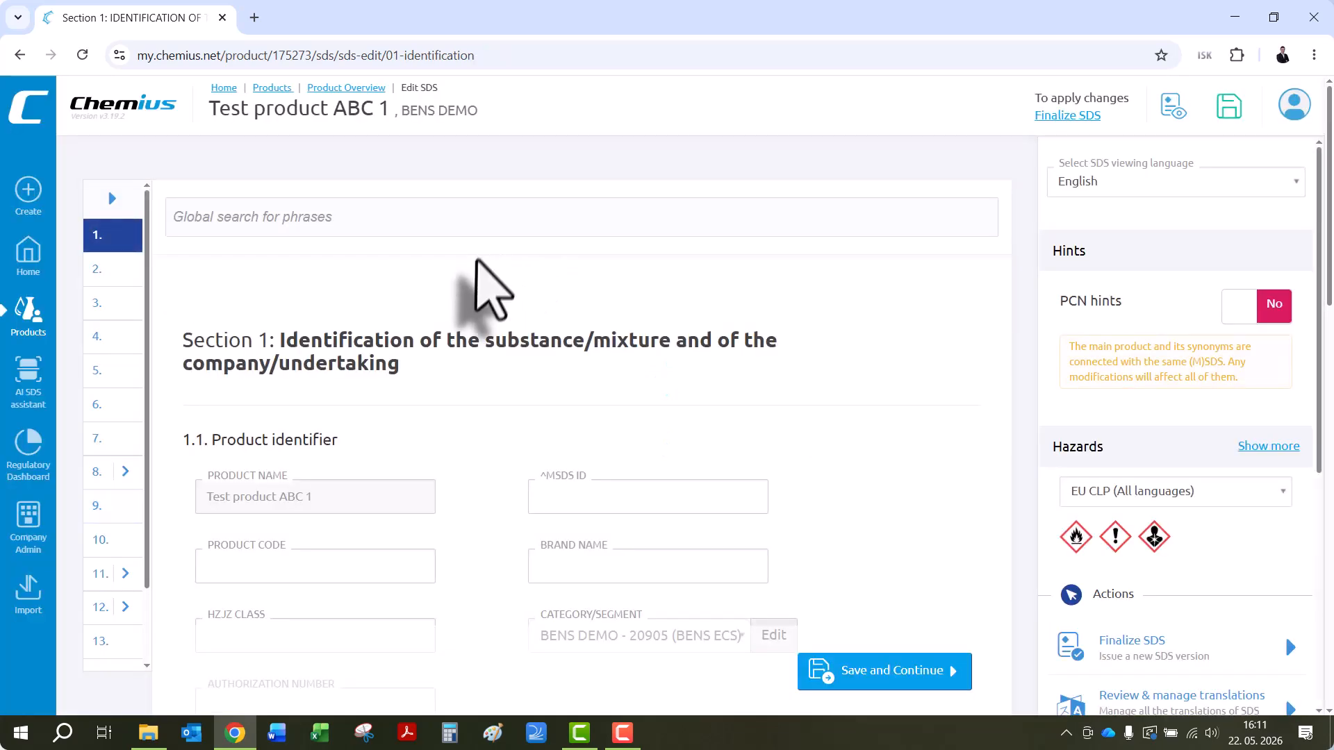
scroll(476, 285, down, 3)
scroll(486, 299, down, 5)
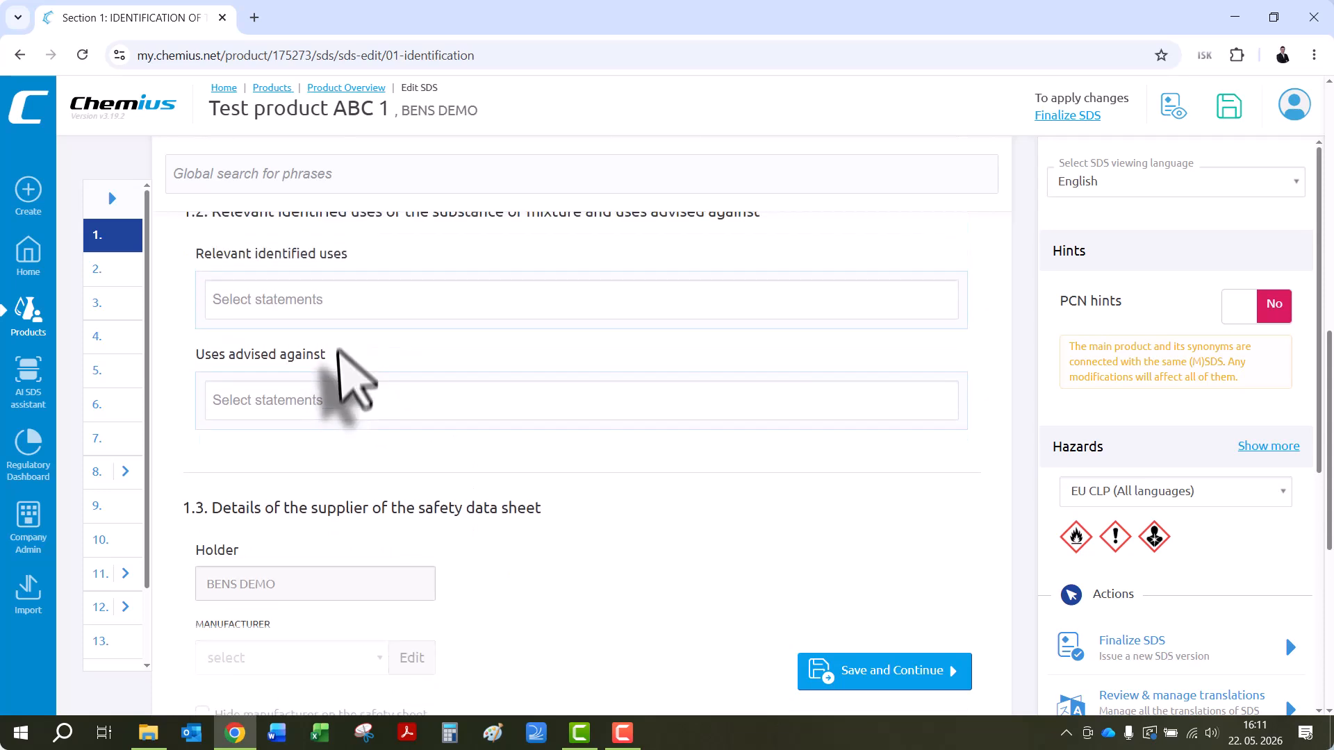
click(345, 325)
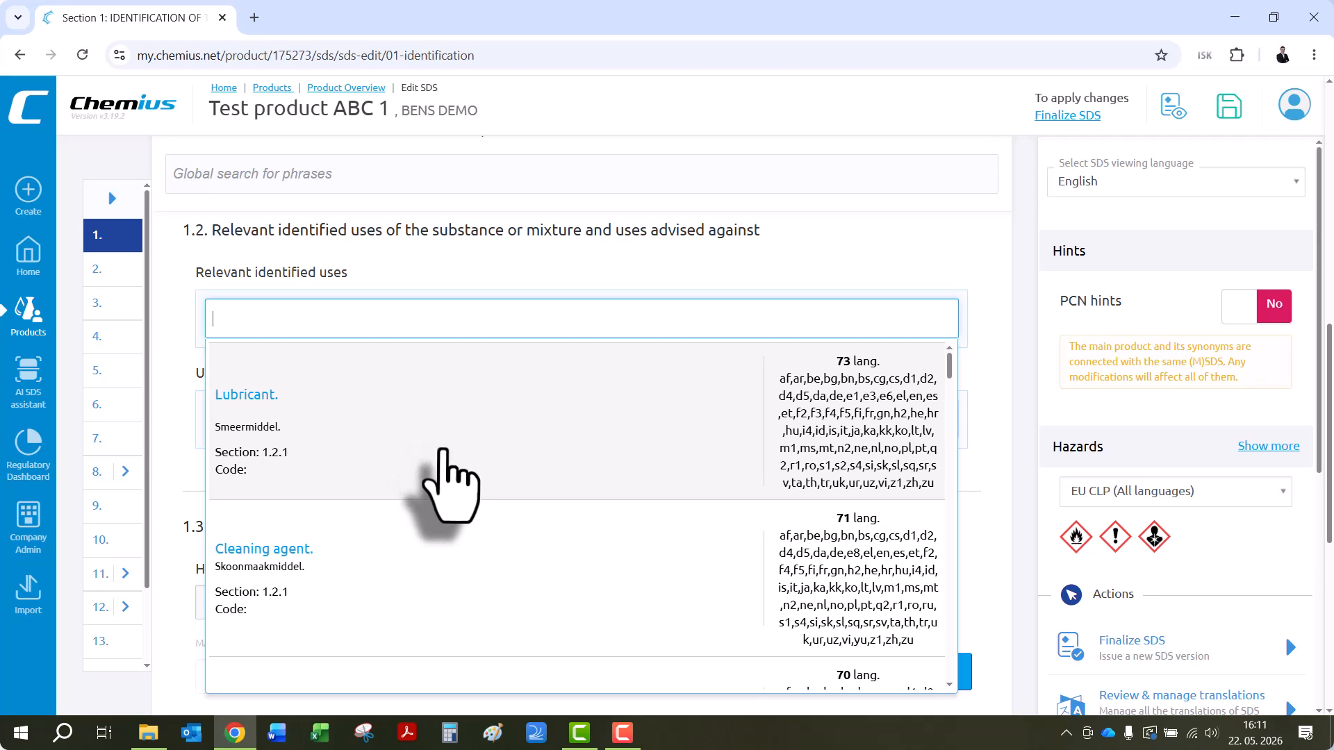
scroll(443, 485, down, 1)
scroll(442, 484, up, 1)
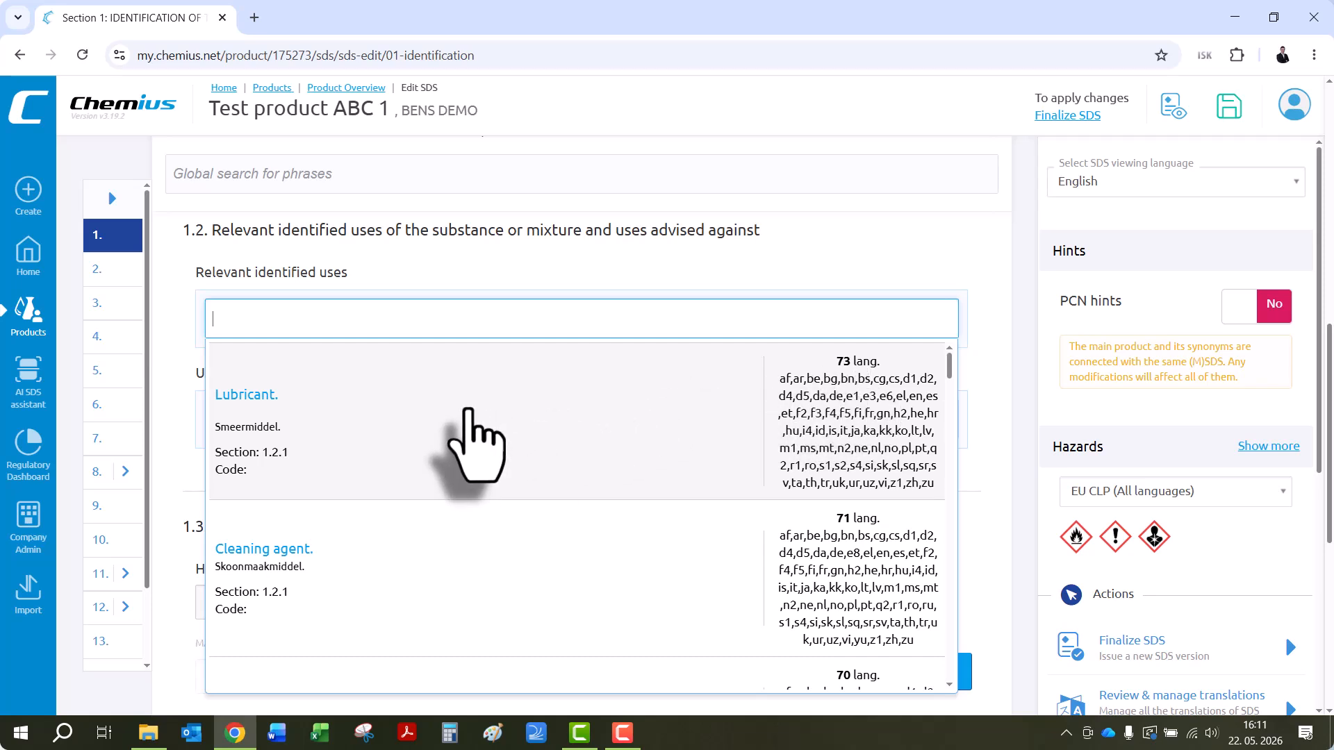
text(gr)
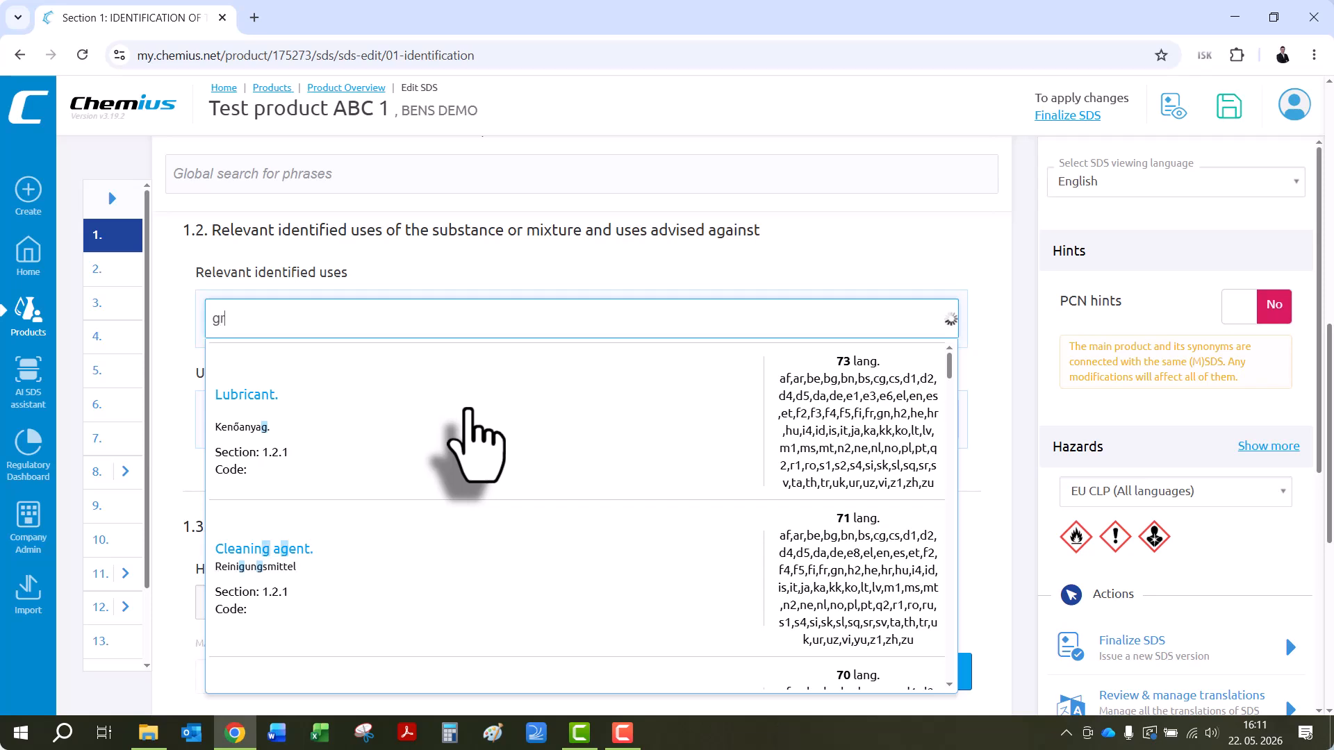
text(ea)
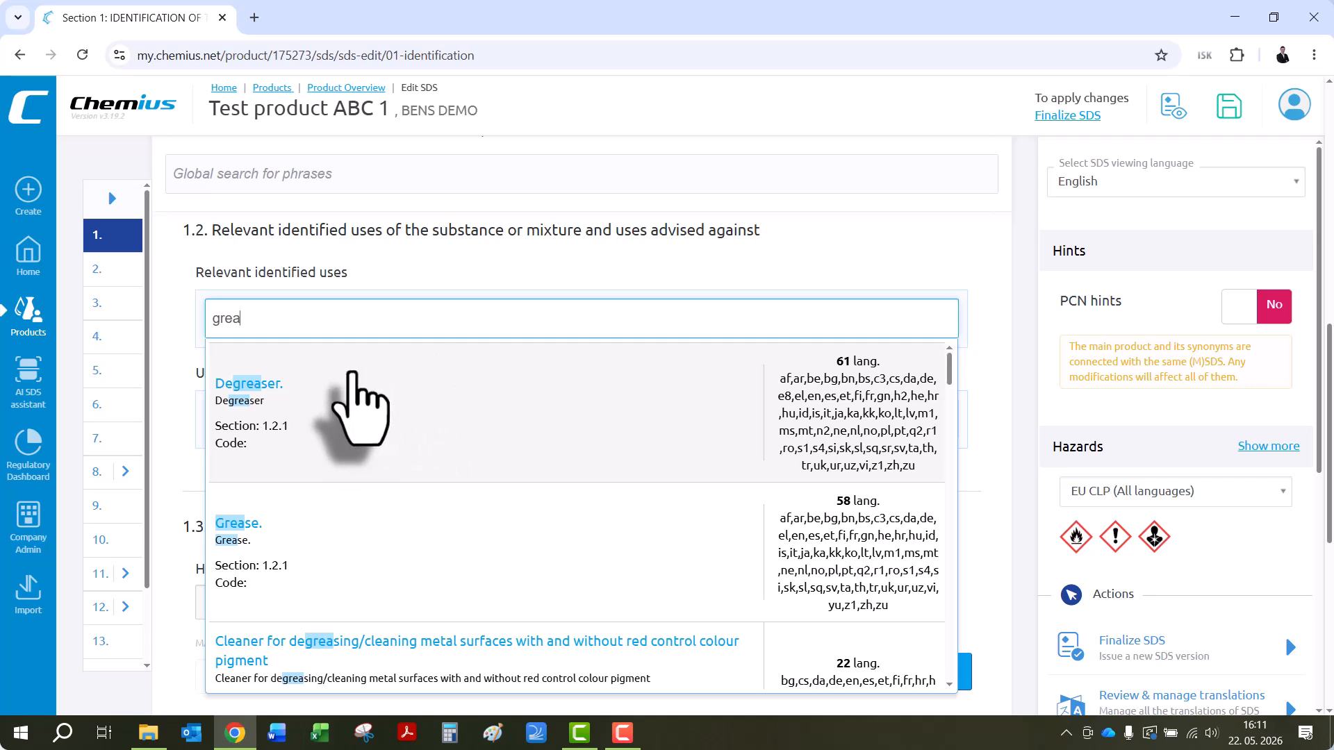
text(s)
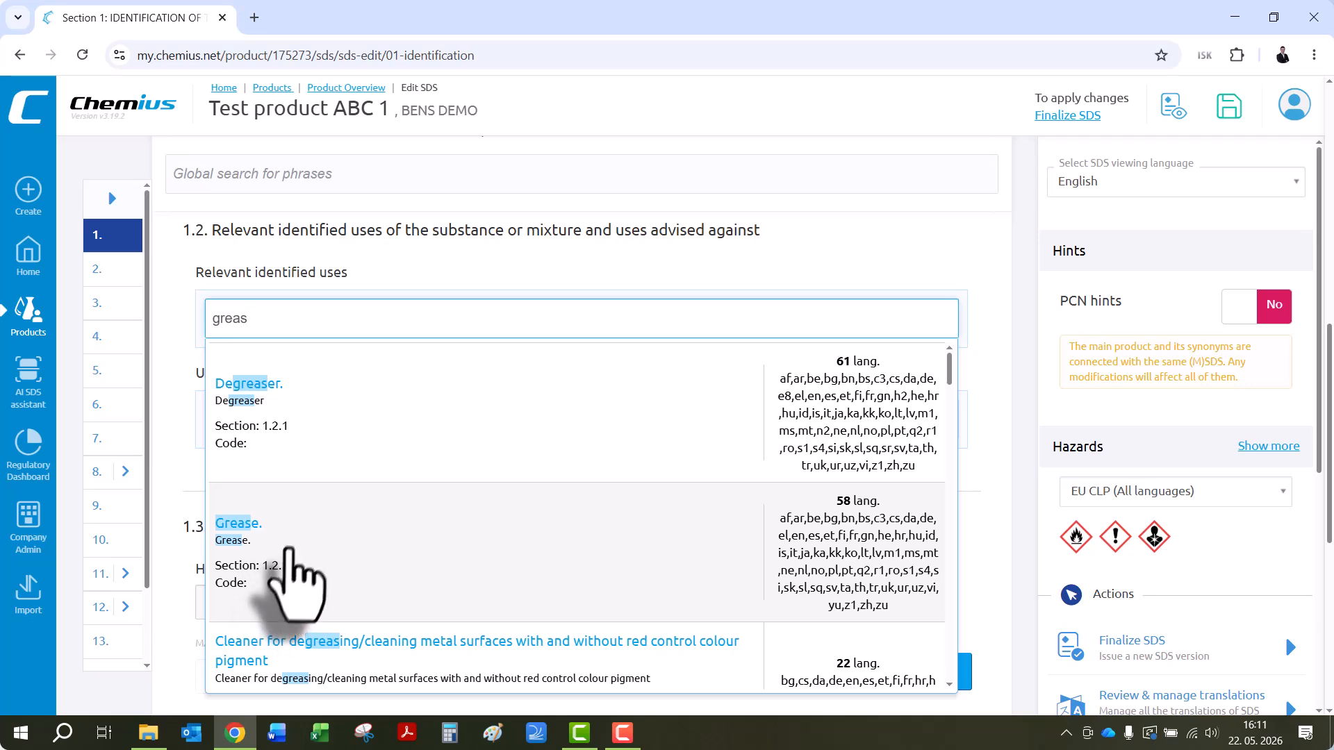
Examine the matching use statements and the languages available for each, and clear the search text
scroll(326, 612, down, 1)
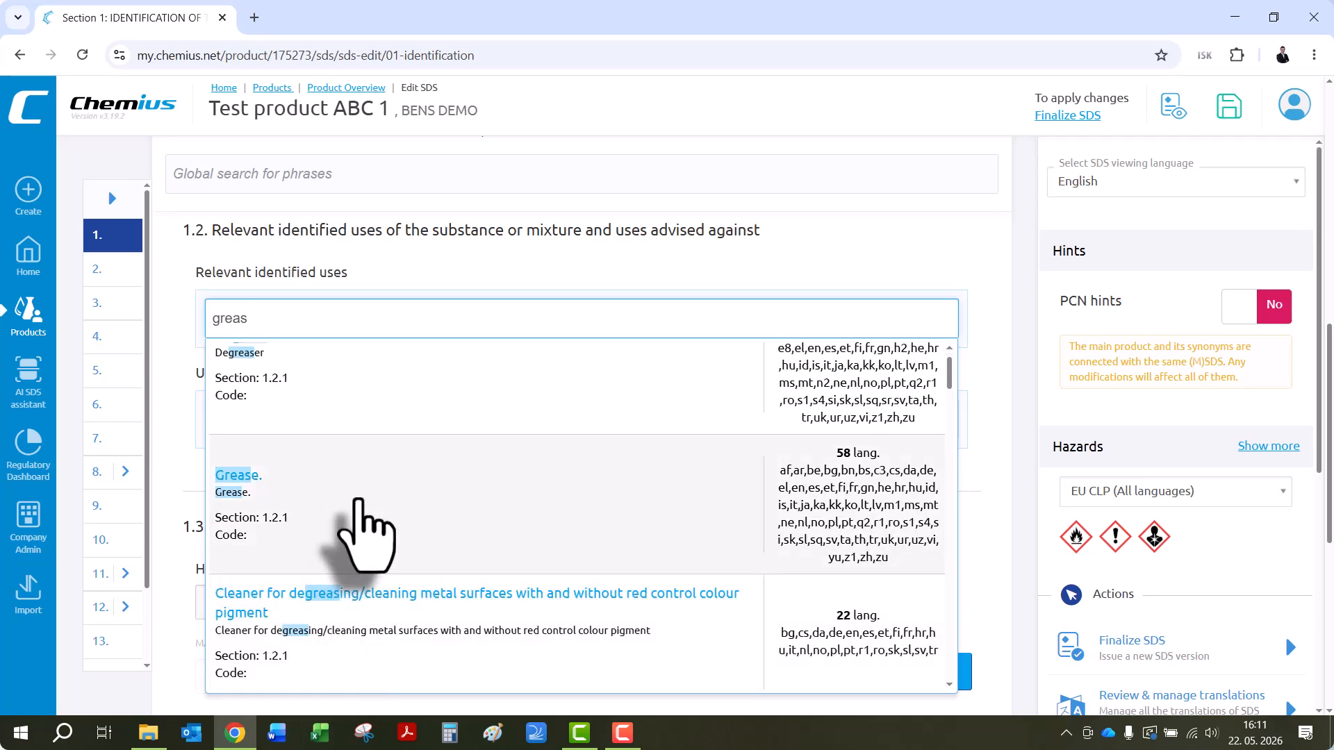
scroll(396, 493, up, 1)
scroll(448, 442, down, 2)
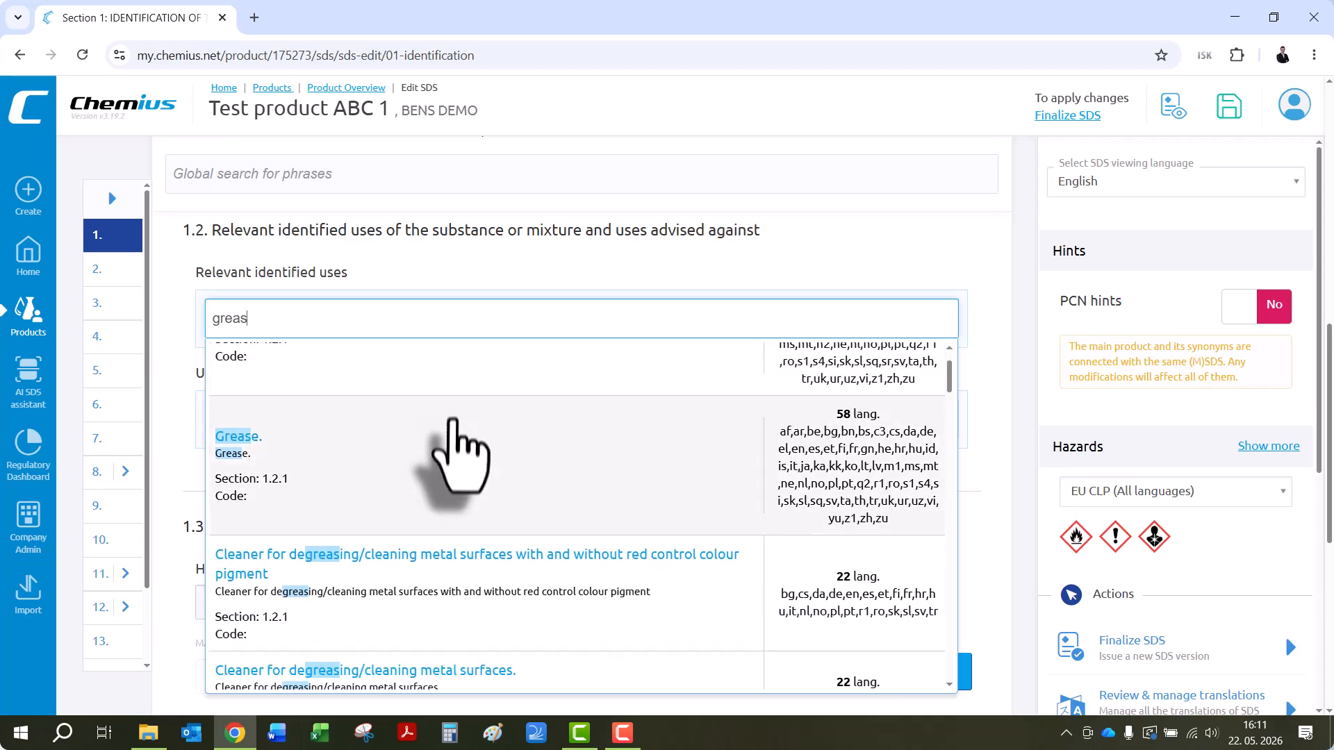
scroll(458, 455, down, 2)
scroll(457, 472, up, 1)
scroll(458, 472, down, 4)
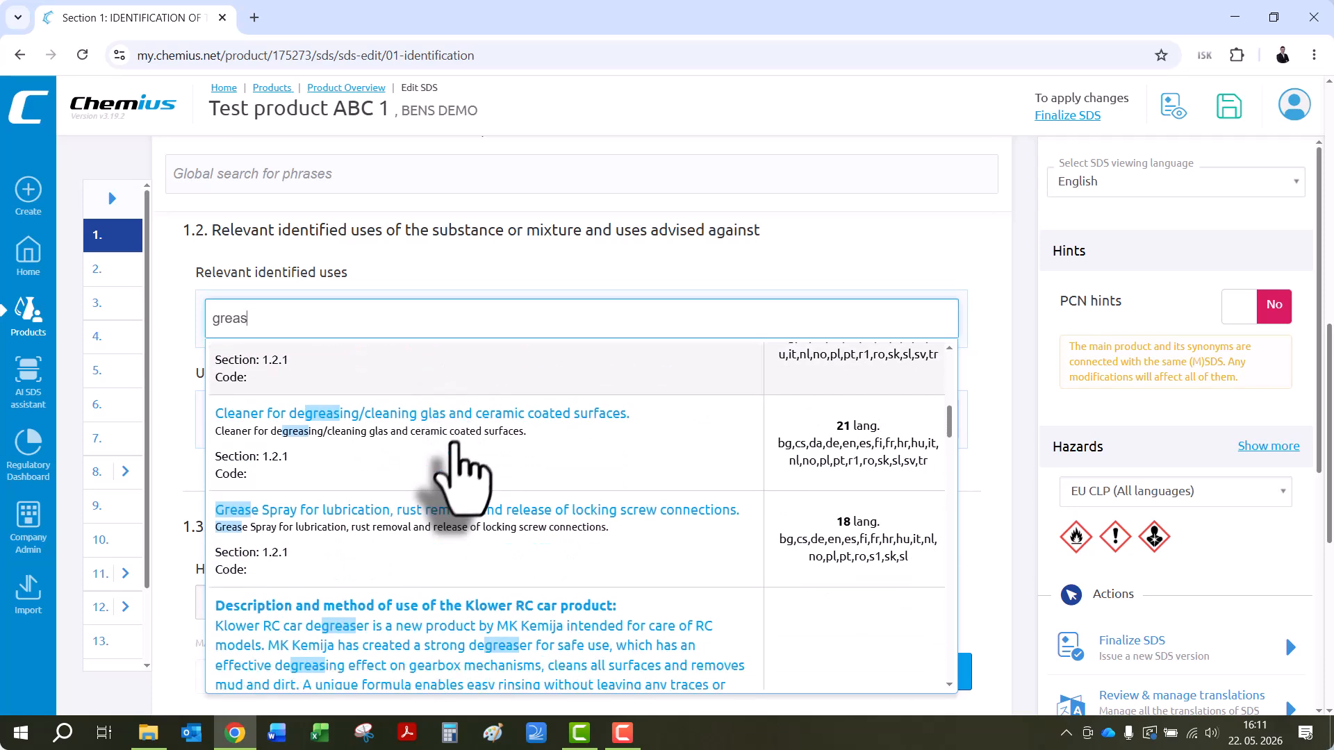
scroll(452, 487, down, 8)
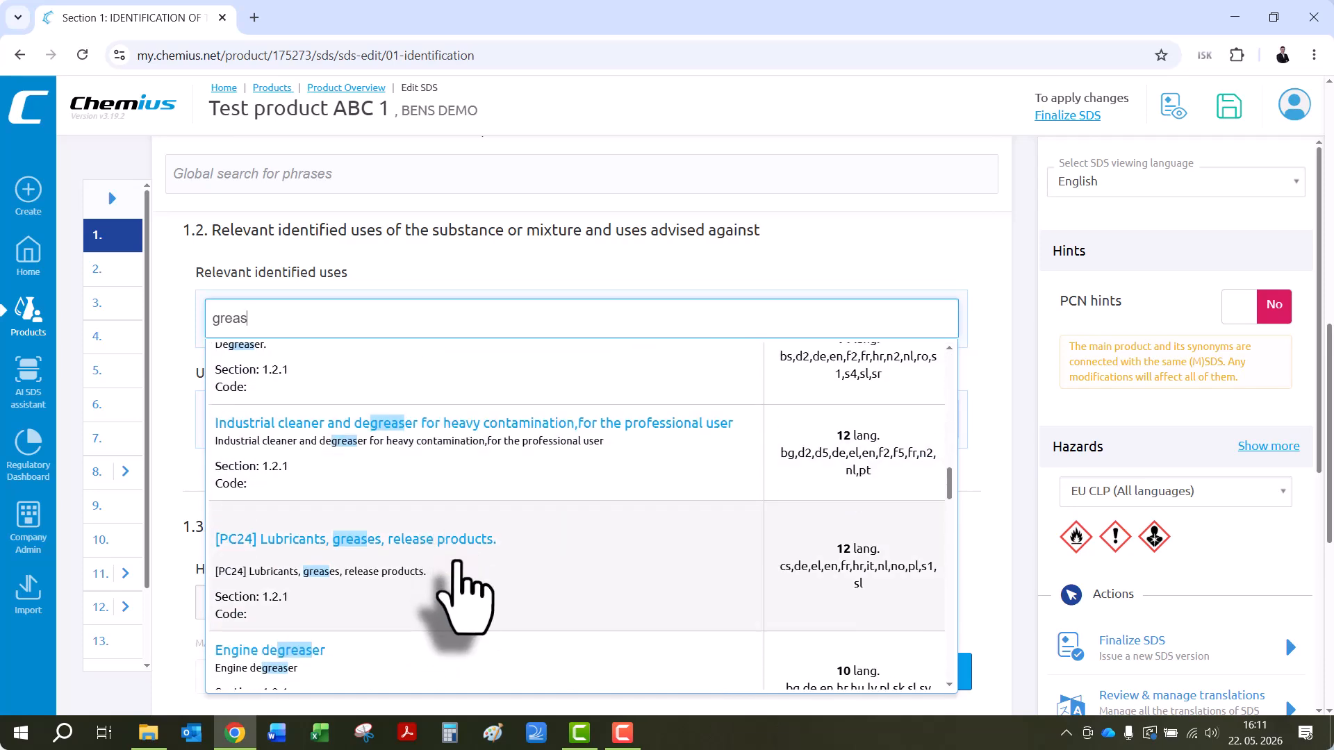
scroll(464, 596, down, 1)
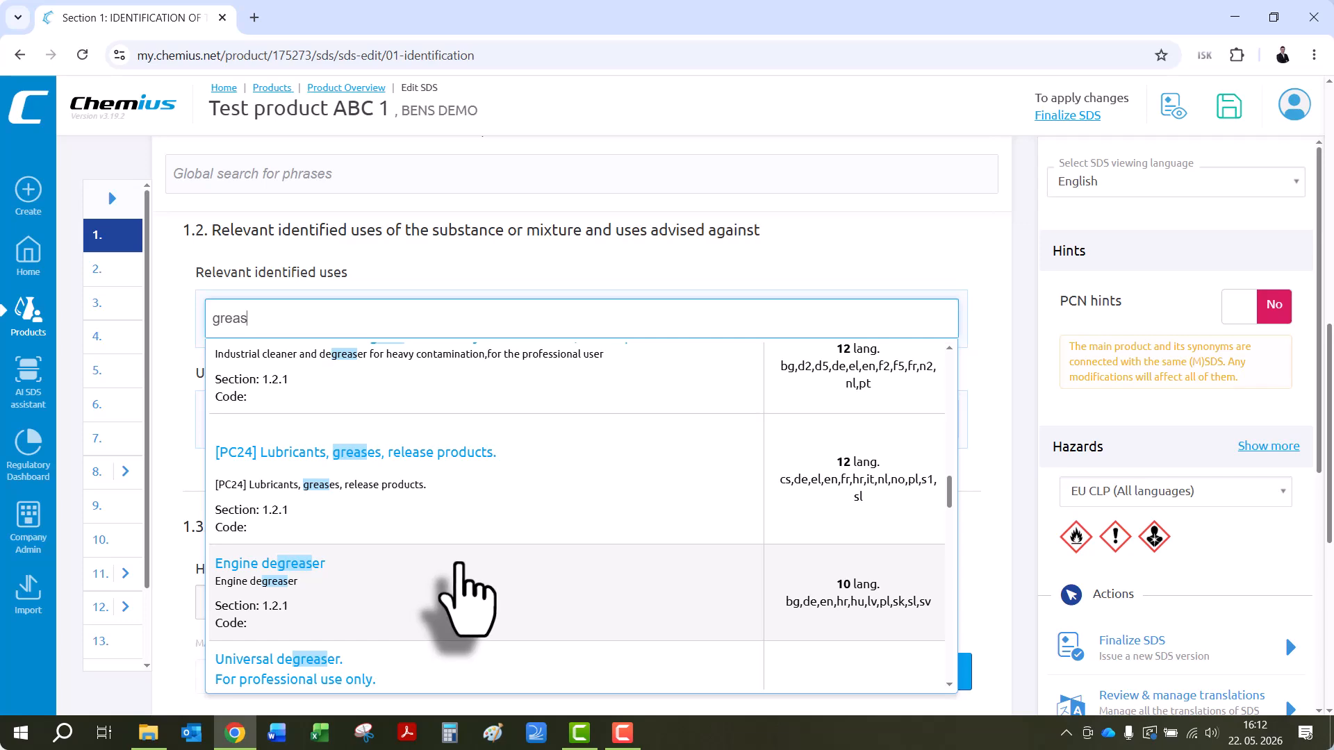
scroll(464, 597, up, 10)
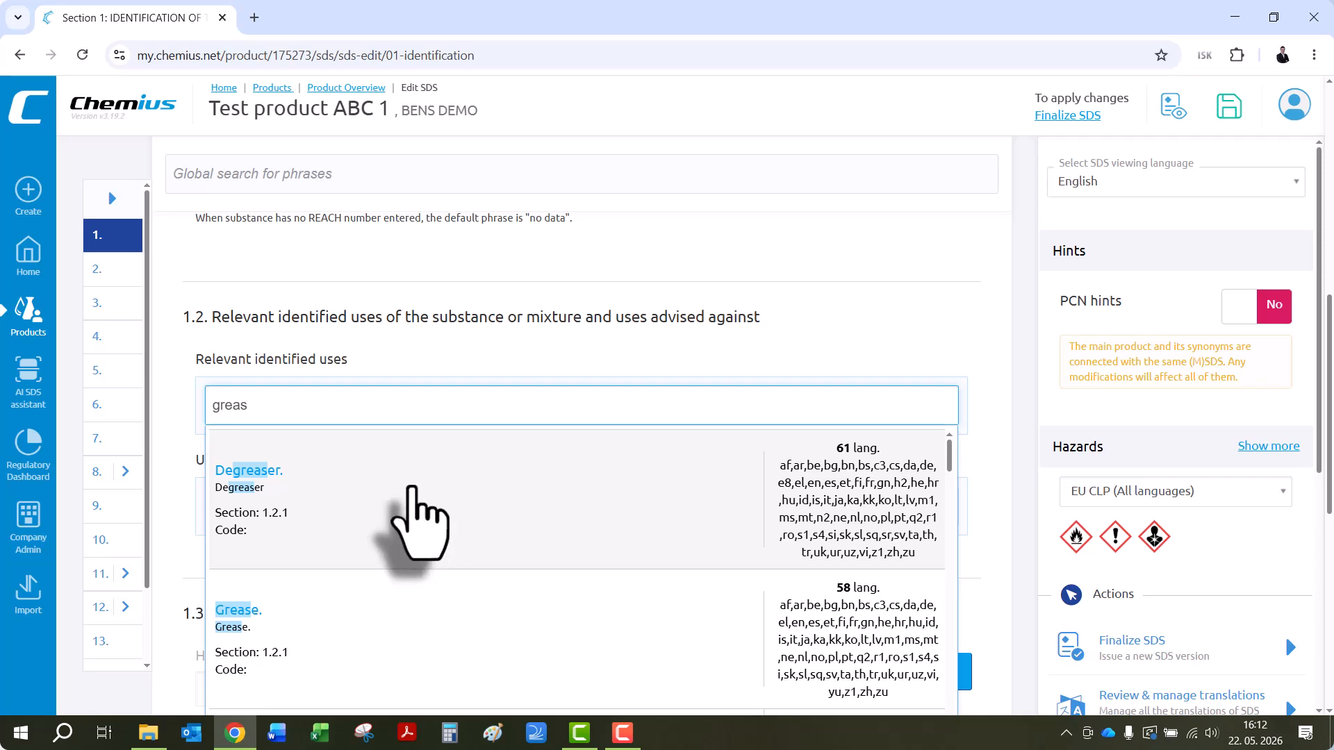
key(BackSpace)
key(BackSpace)
key(BackSpace)
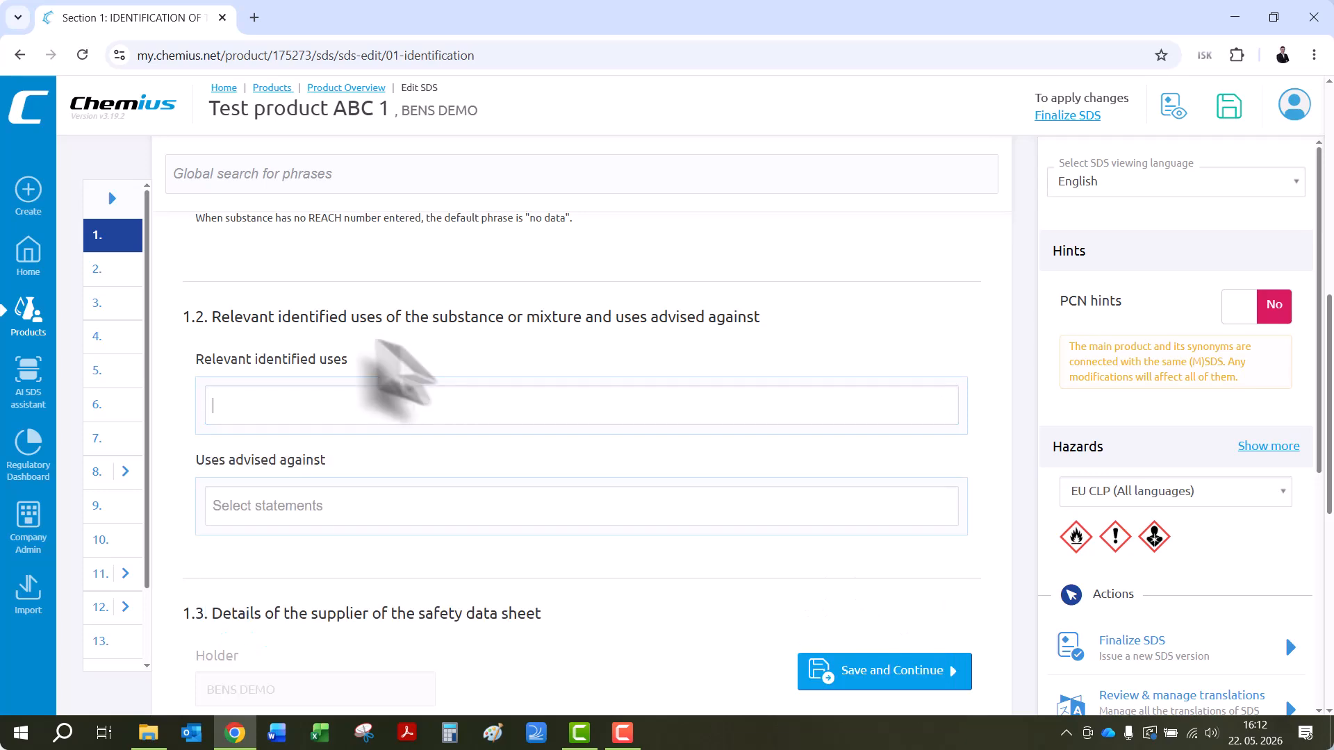
Add the hazard statement H410 (Aquatic Chronic 1) to the classification in Section 2.1
click(110, 277)
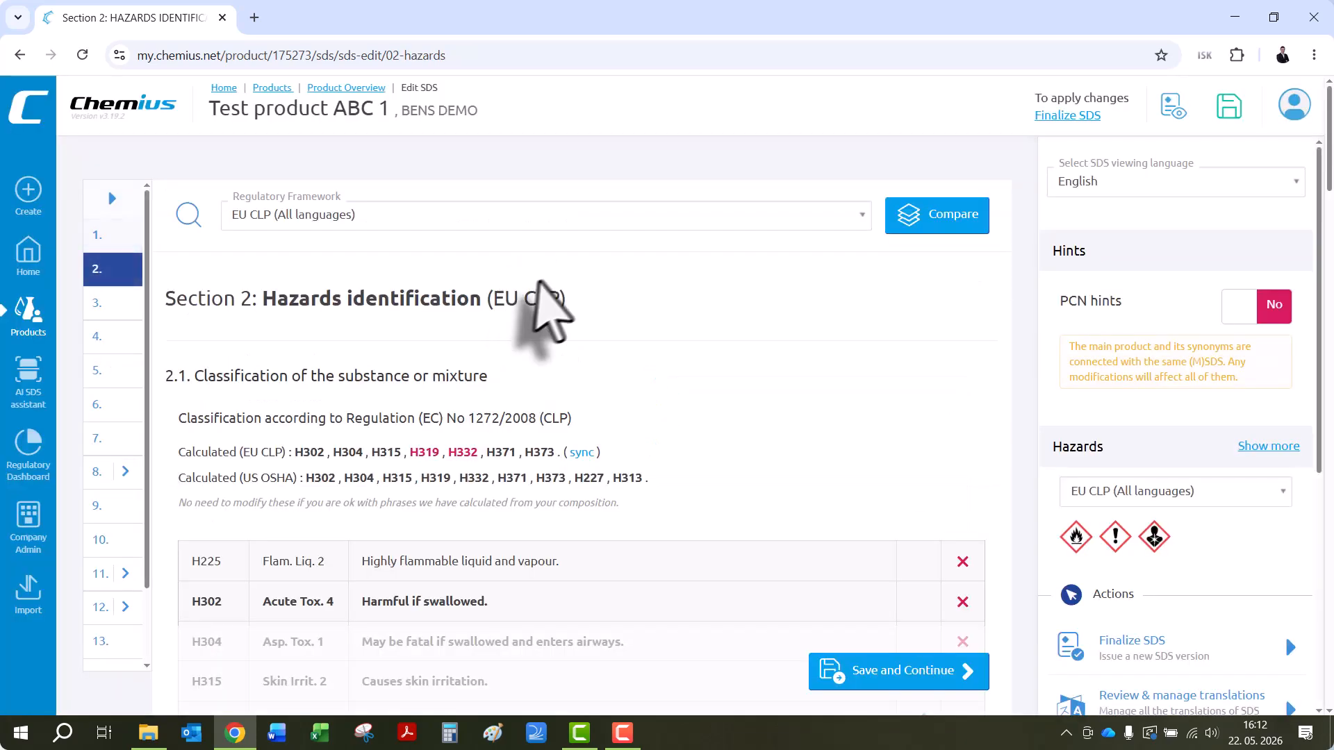
scroll(612, 309, down, 4)
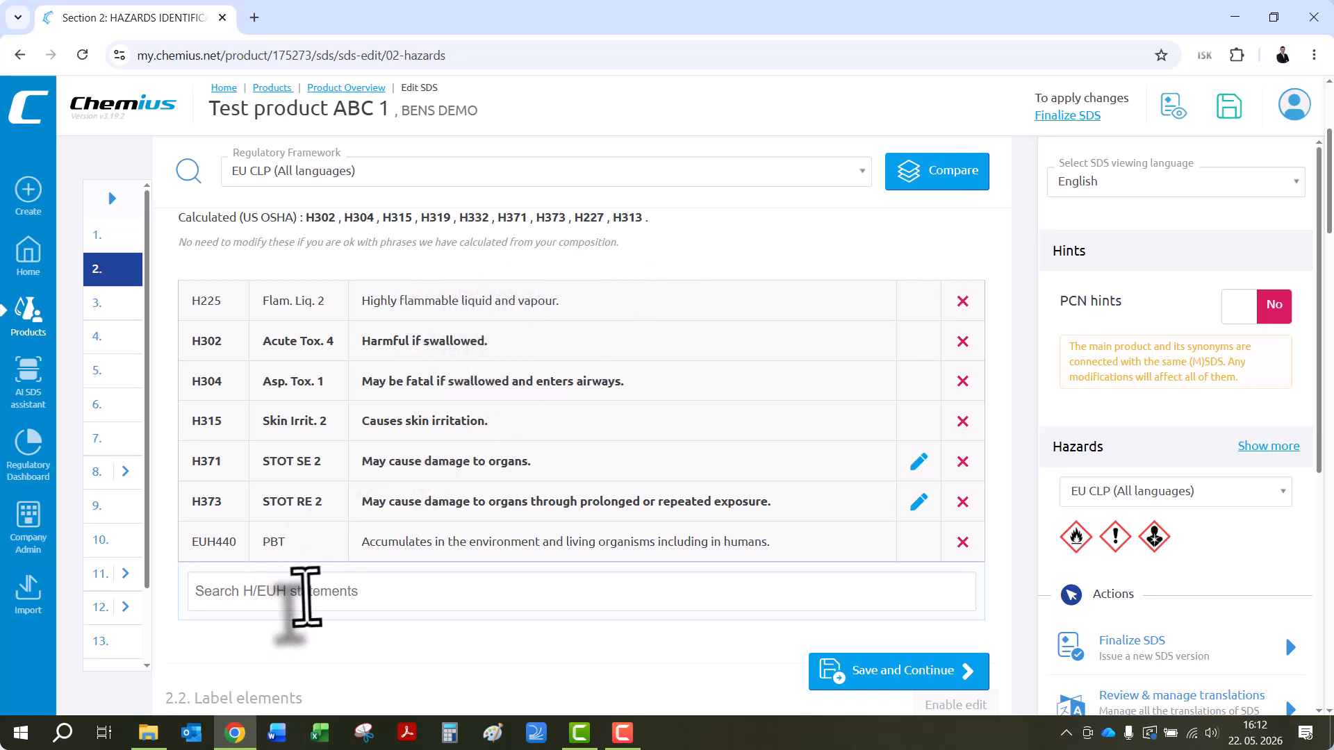
scroll(322, 581, down, 1)
click(317, 508)
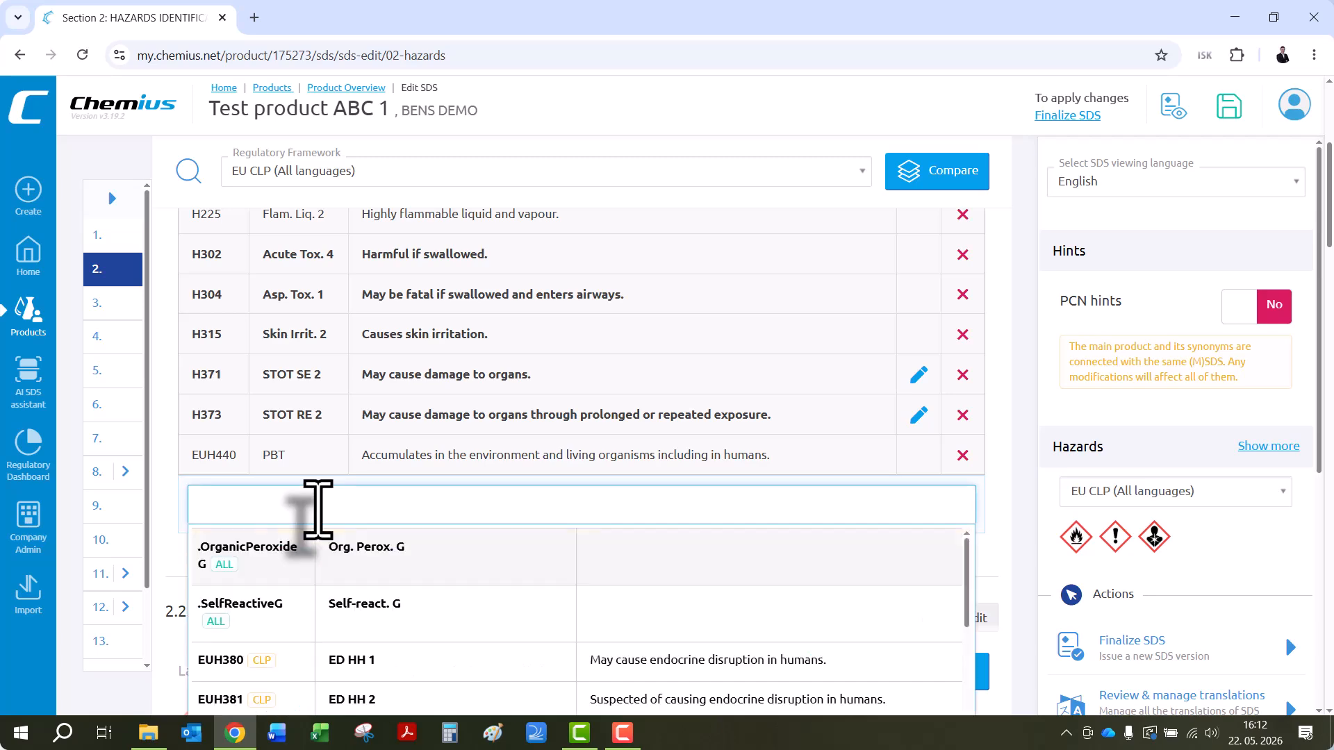
scroll(493, 566, down, 2)
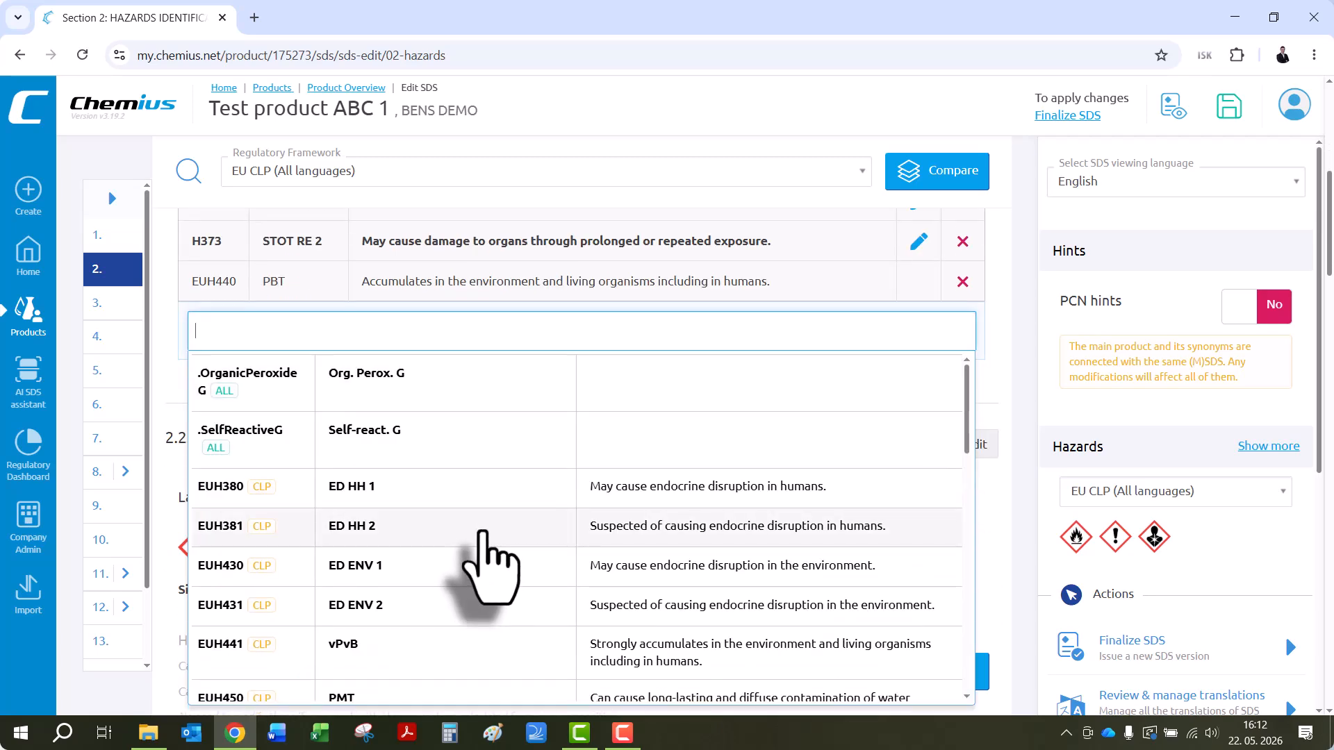
text(410)
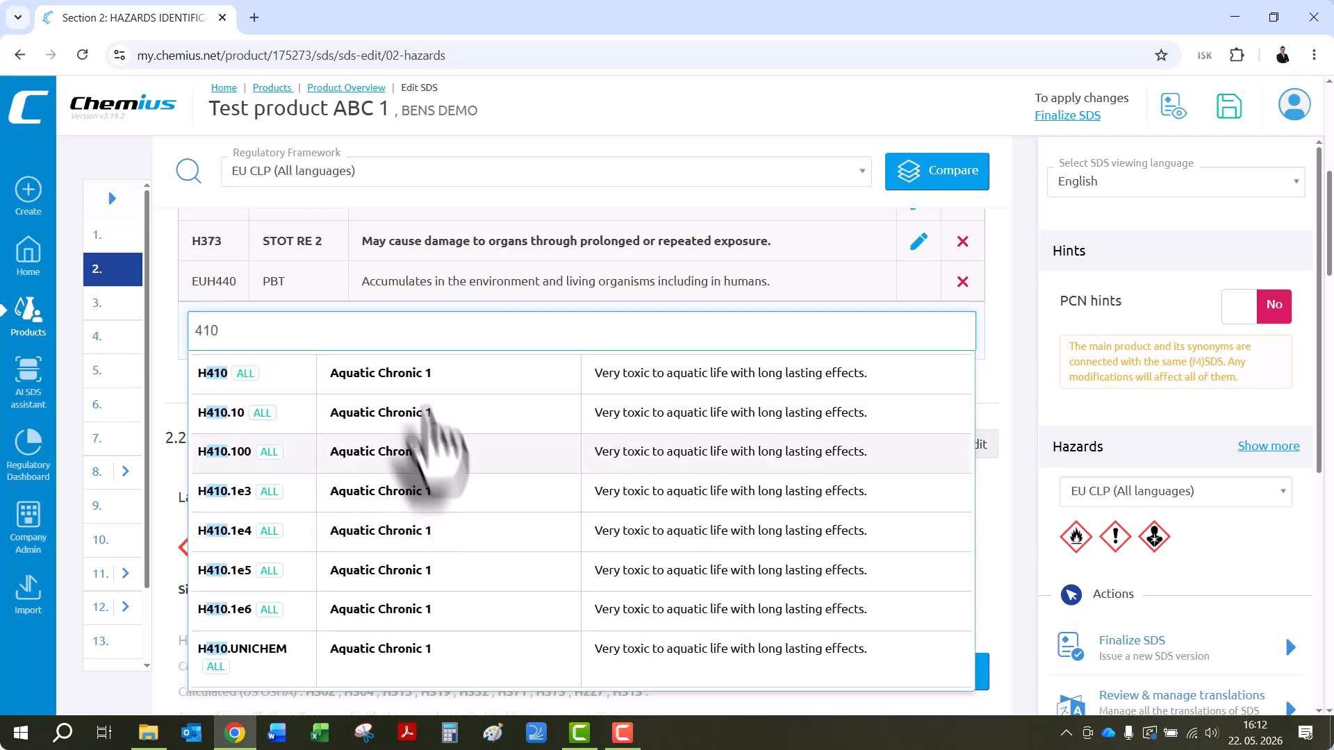
click(445, 379)
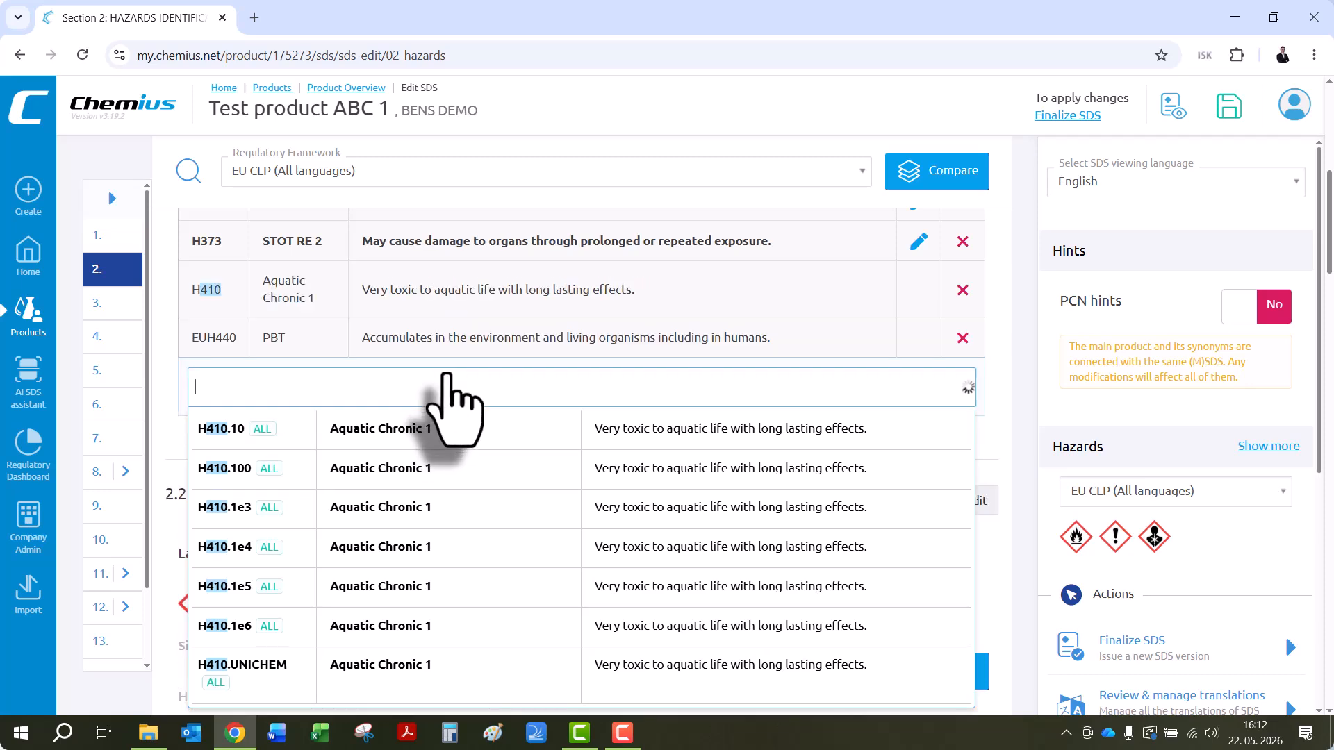
scroll(444, 383, up, 3)
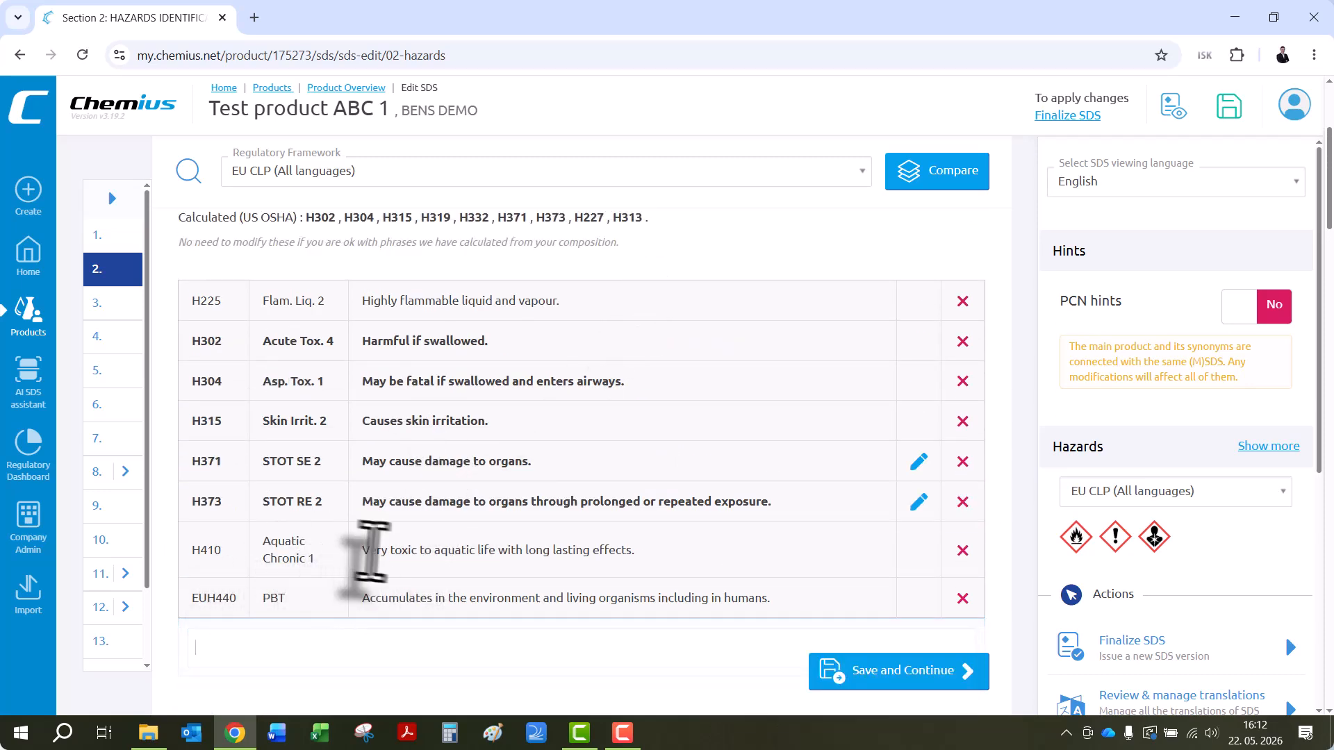
scroll(417, 581, down, 1)
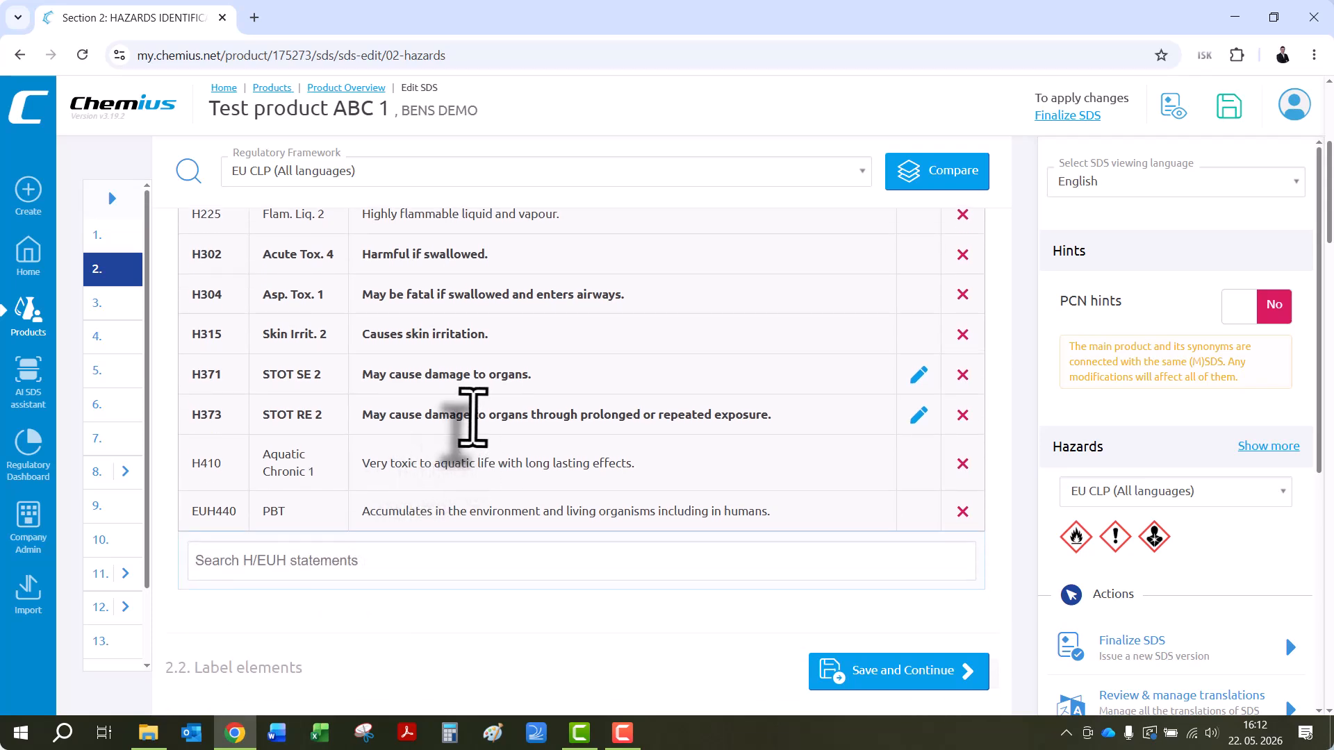
Specify kidney as the affected organ for hazard statement H373 in the Section 2.1 classification and save the changes
drag(425, 417, 763, 421)
click(726, 421)
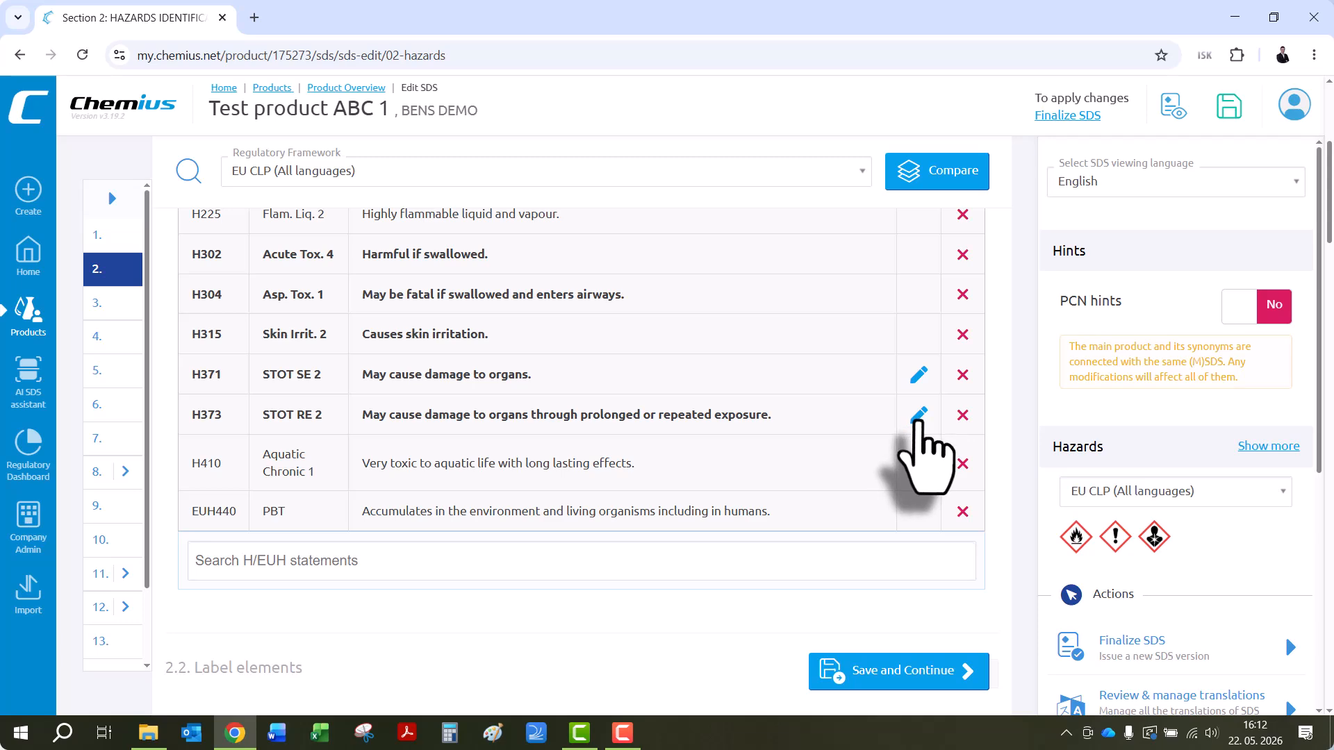
scroll(918, 414, up, 1)
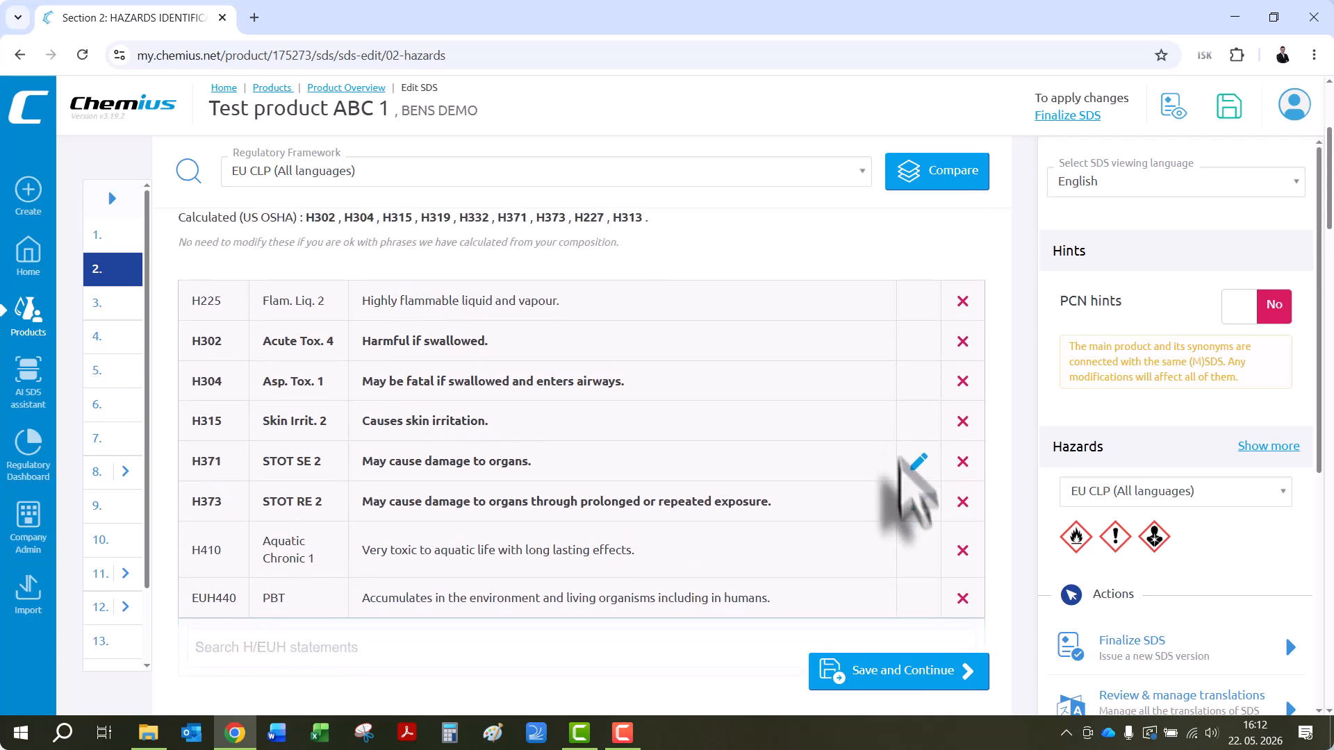
click(919, 502)
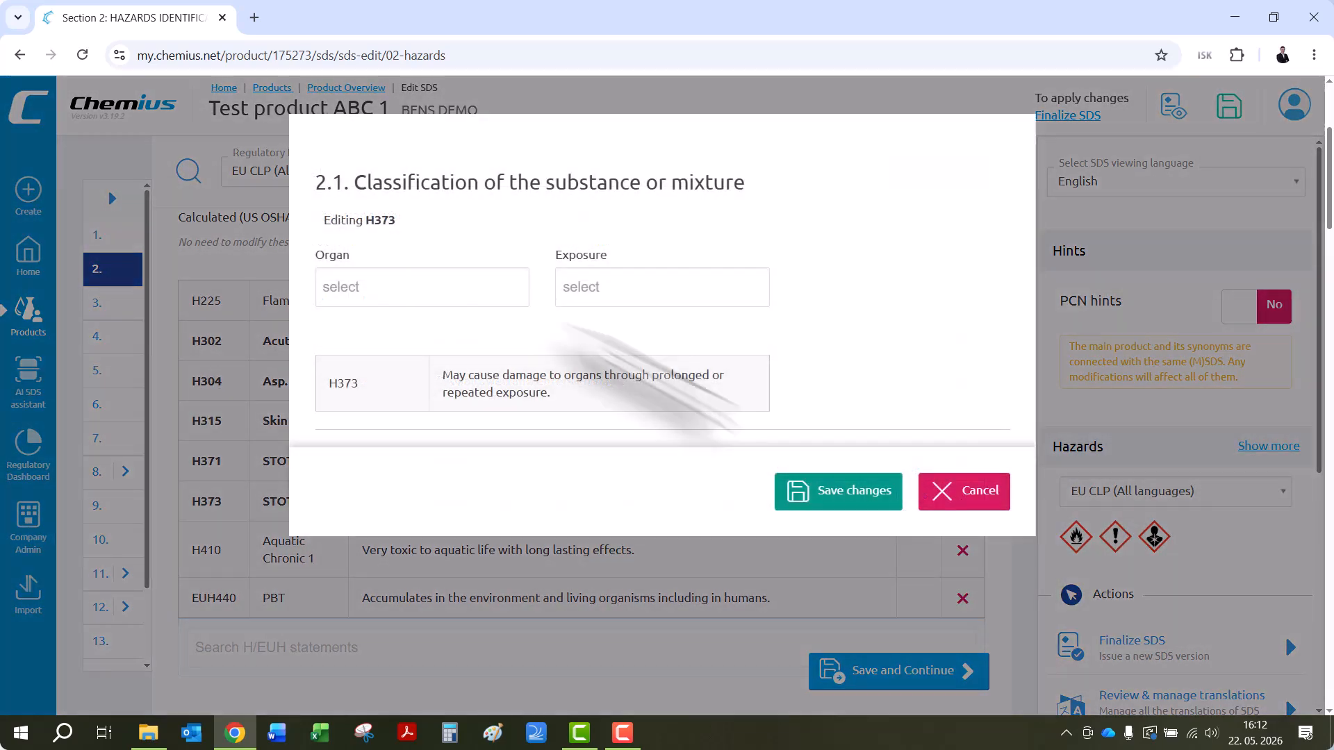
click(383, 293)
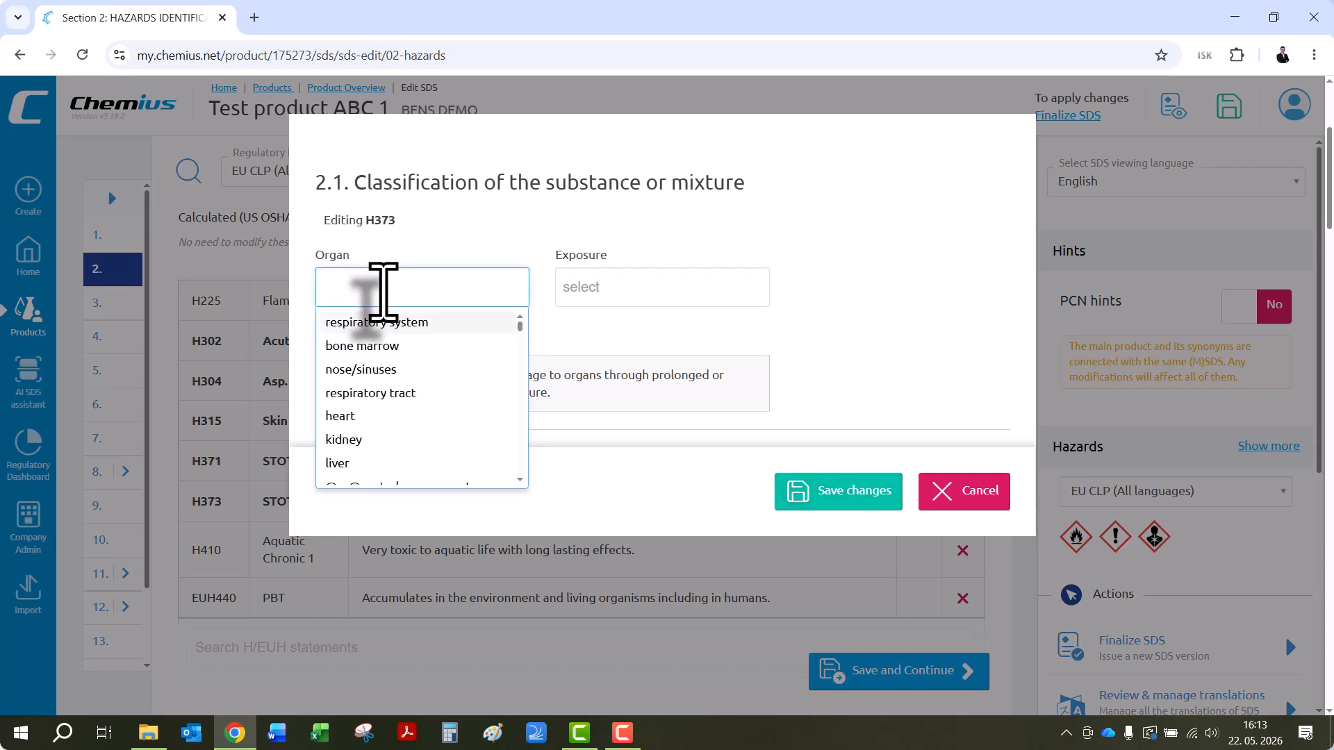
click(344, 439)
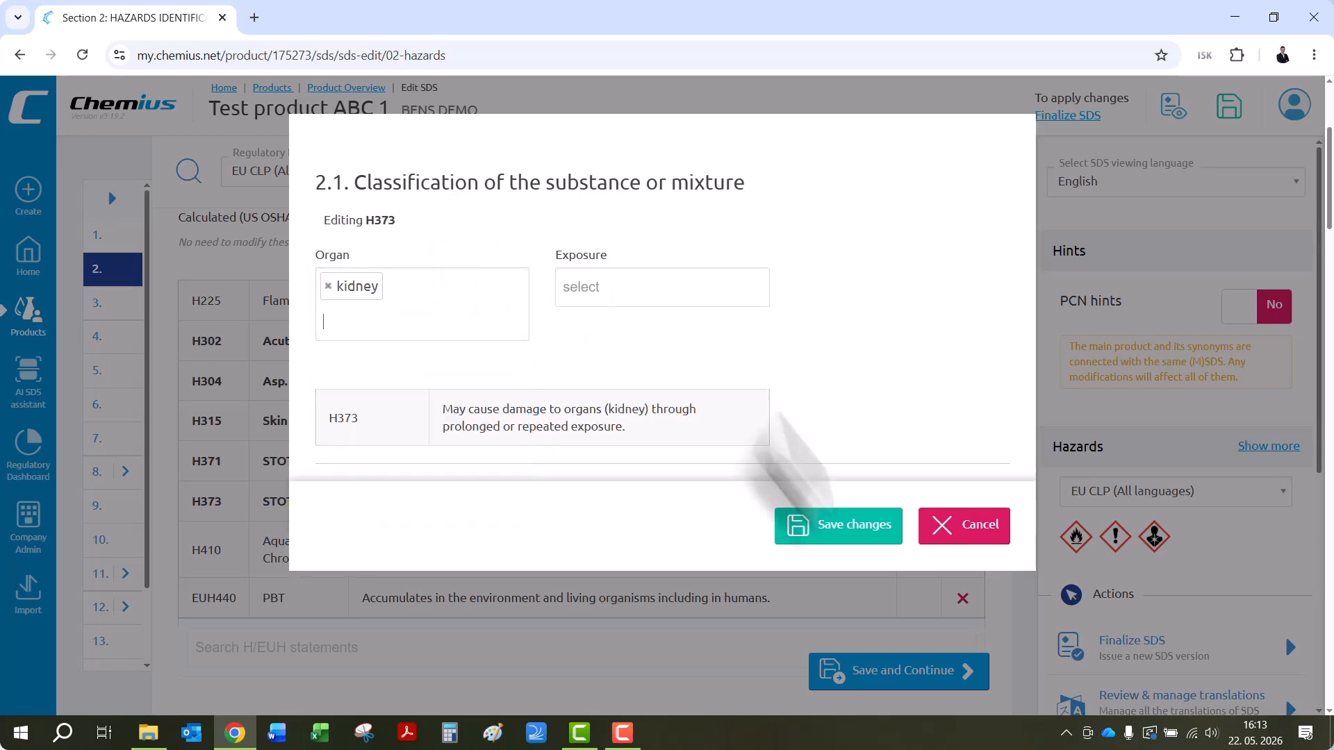
click(843, 526)
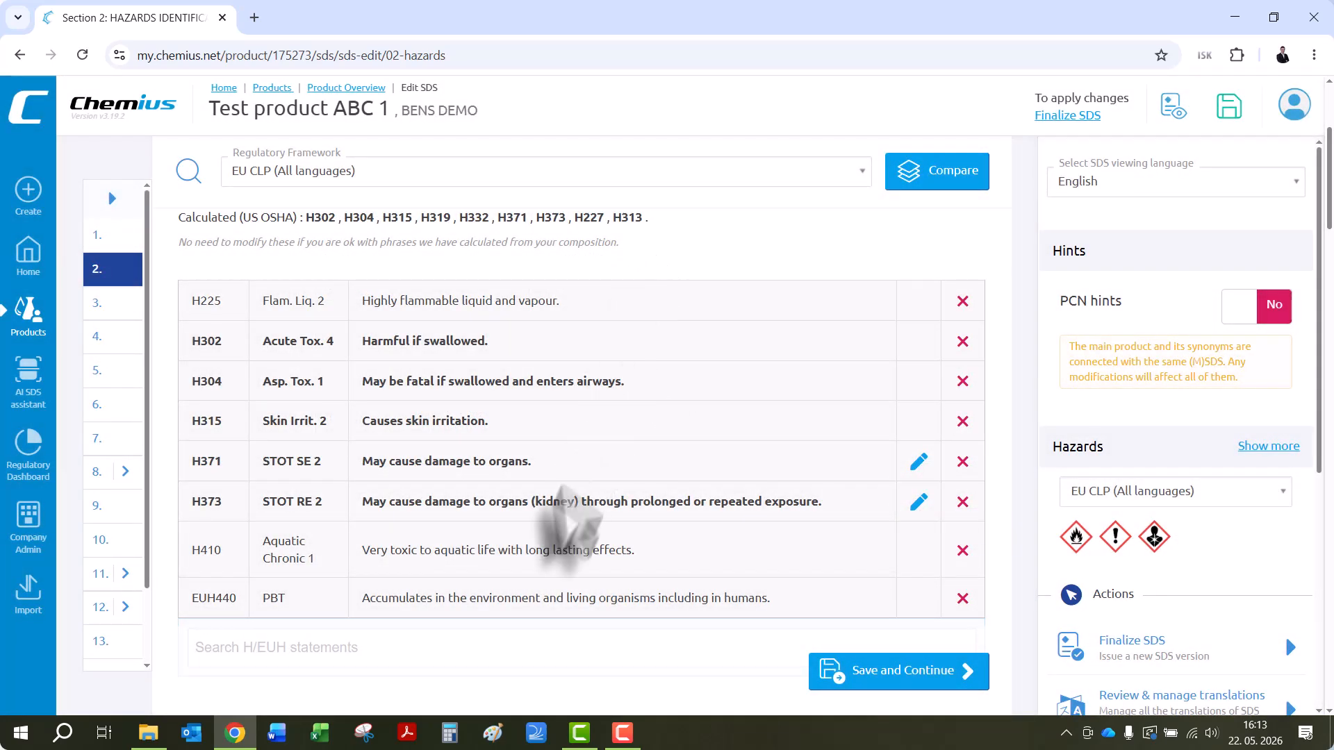
drag(603, 503, 515, 506)
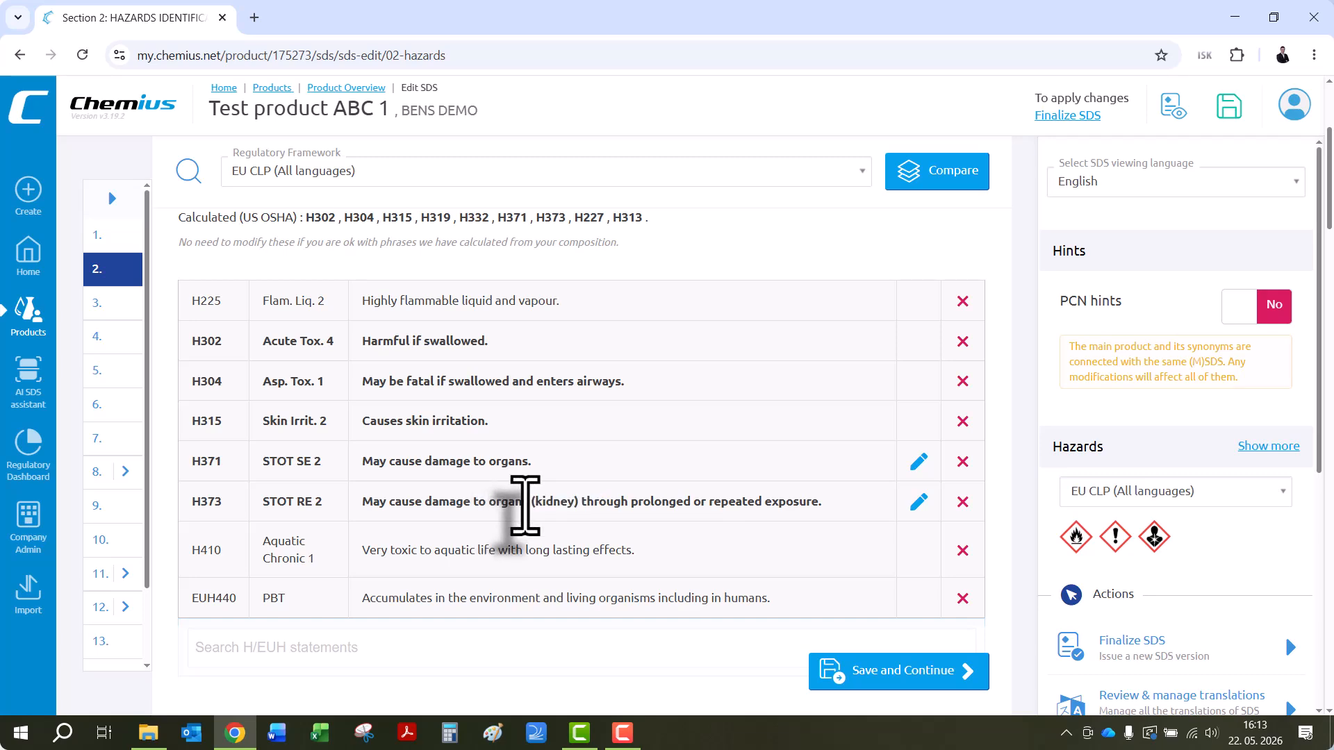
Add precautionary statement P264 to the label elements in Section 2.2 and open its wording for editing
scroll(525, 505, down, 16)
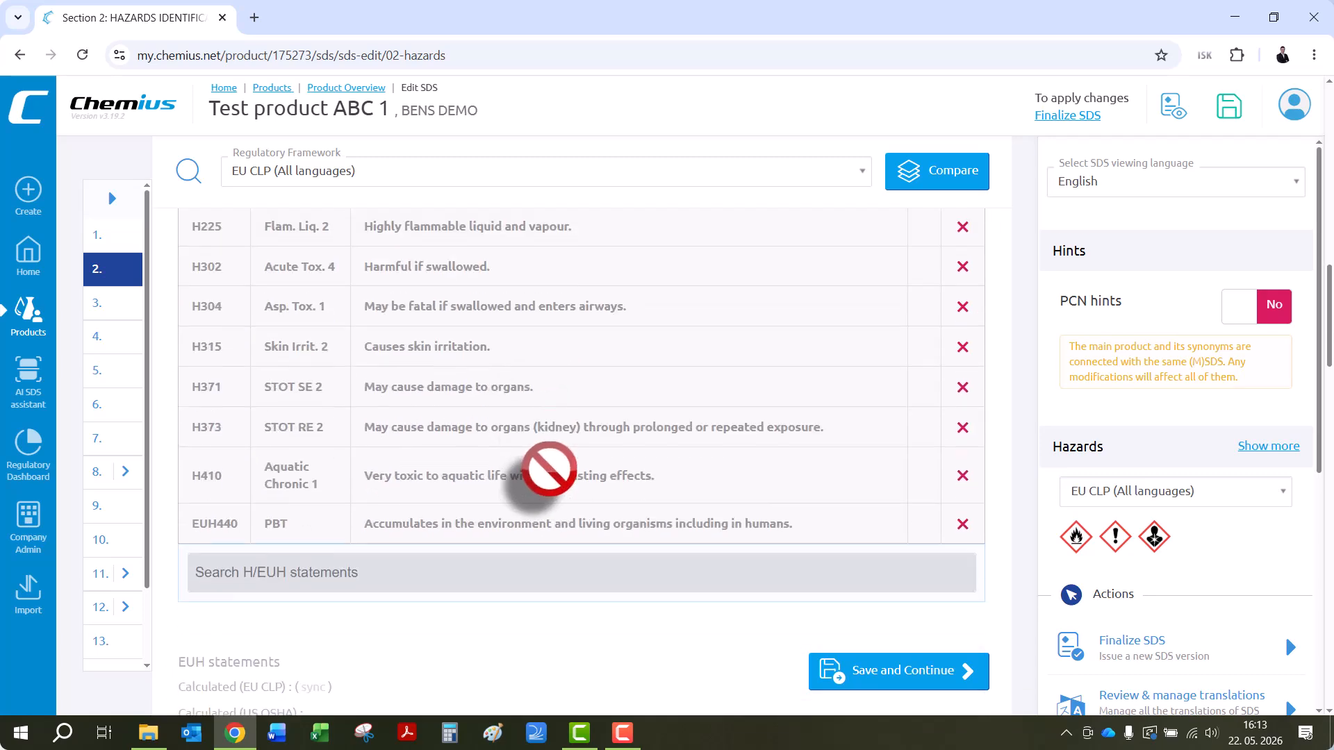
scroll(962, 283, up, 12)
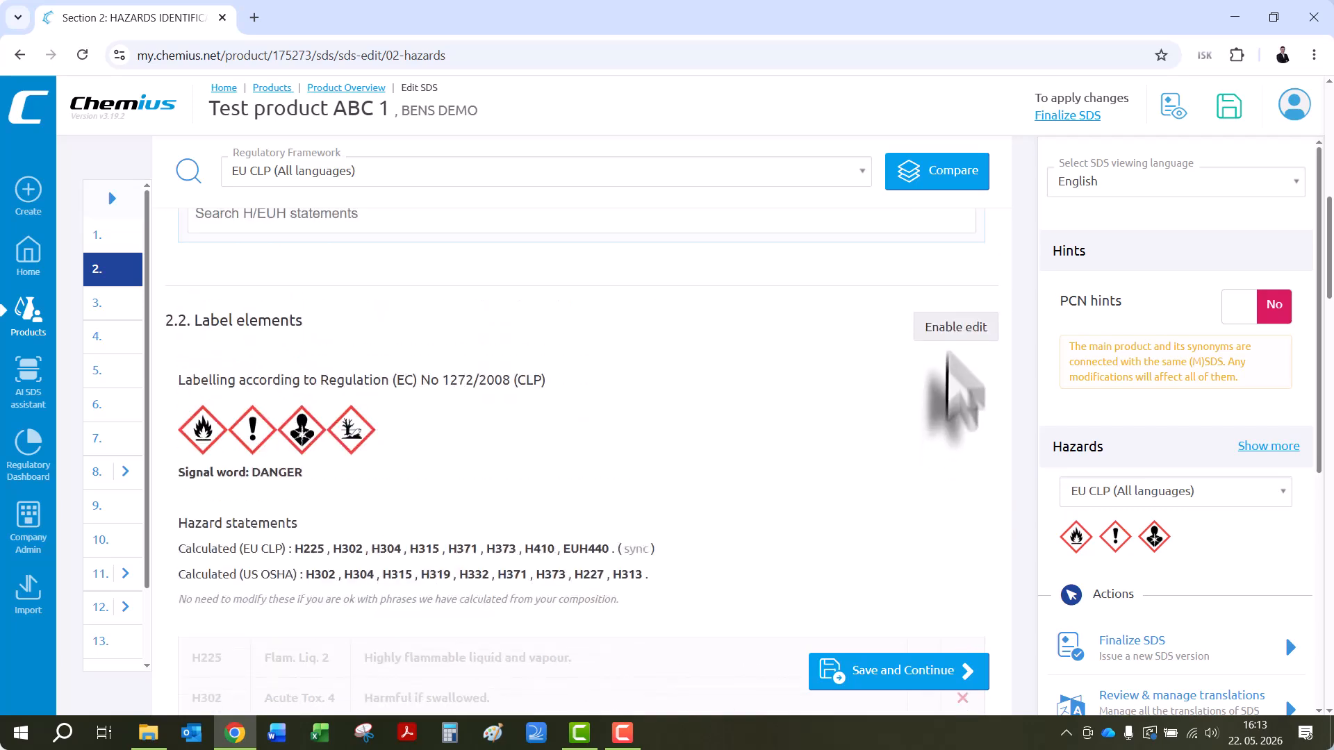
scroll(643, 372, down, 15)
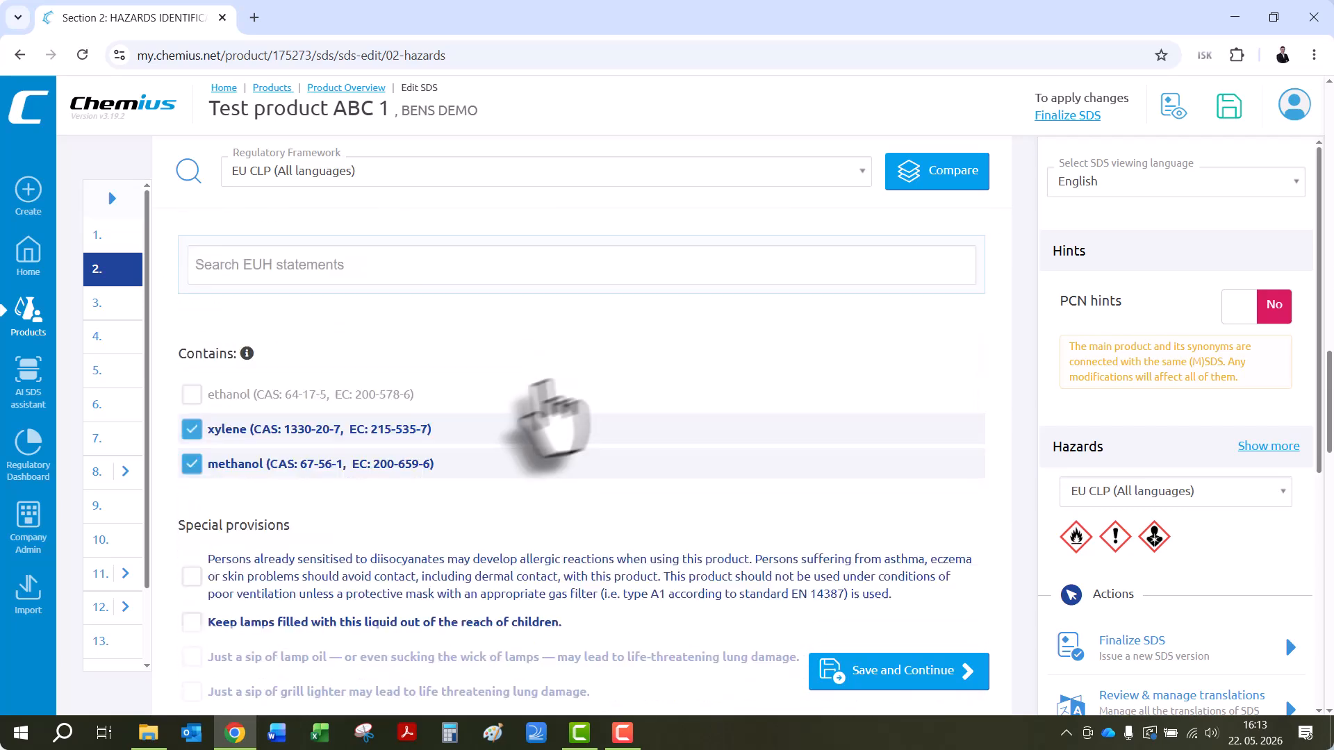
scroll(451, 458, up, 1)
scroll(438, 476, down, 2)
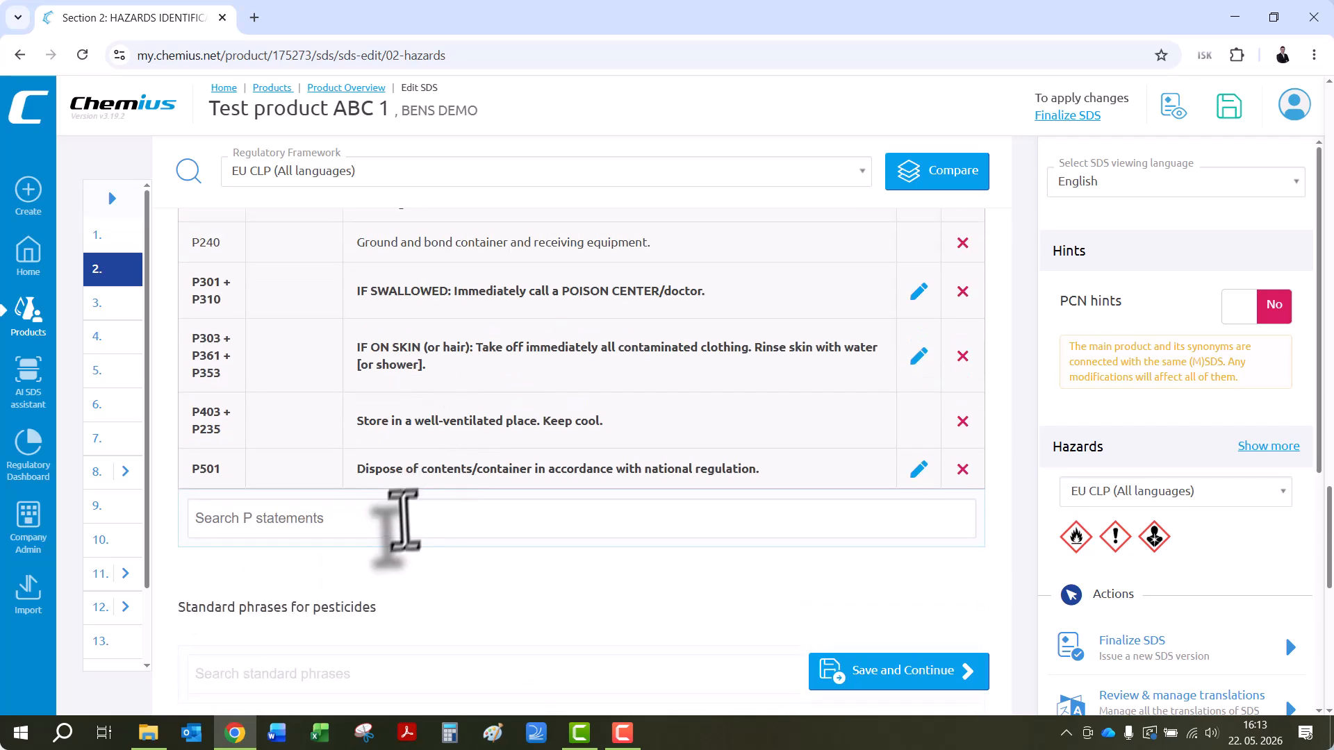
click(401, 520)
text(264)
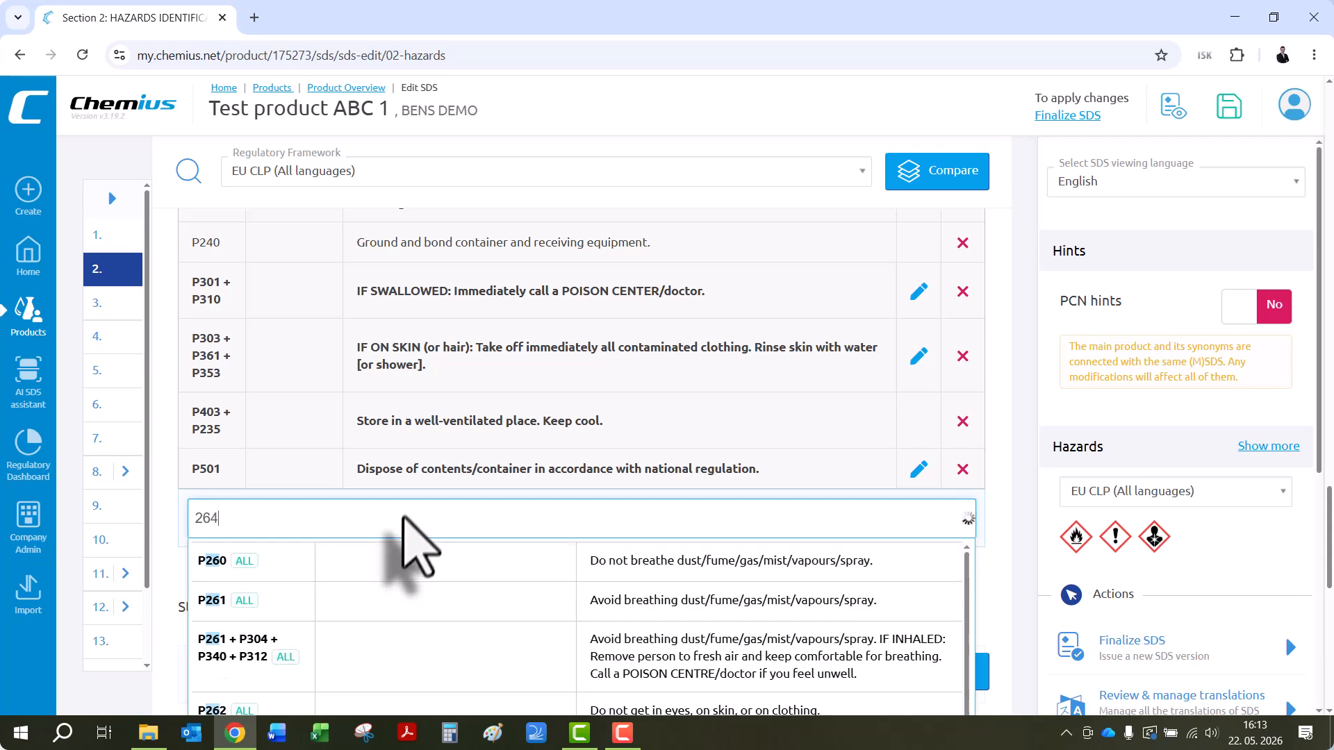
click(629, 560)
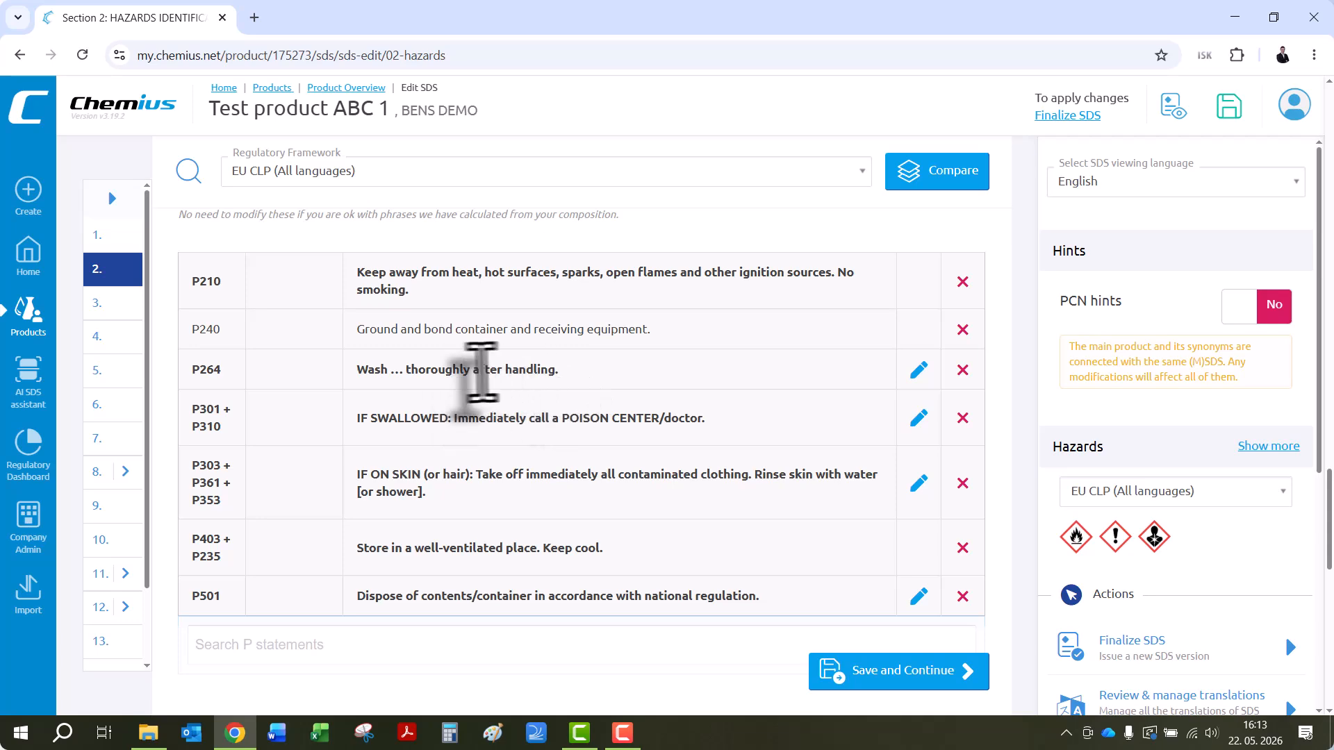
click(918, 370)
click(715, 406)
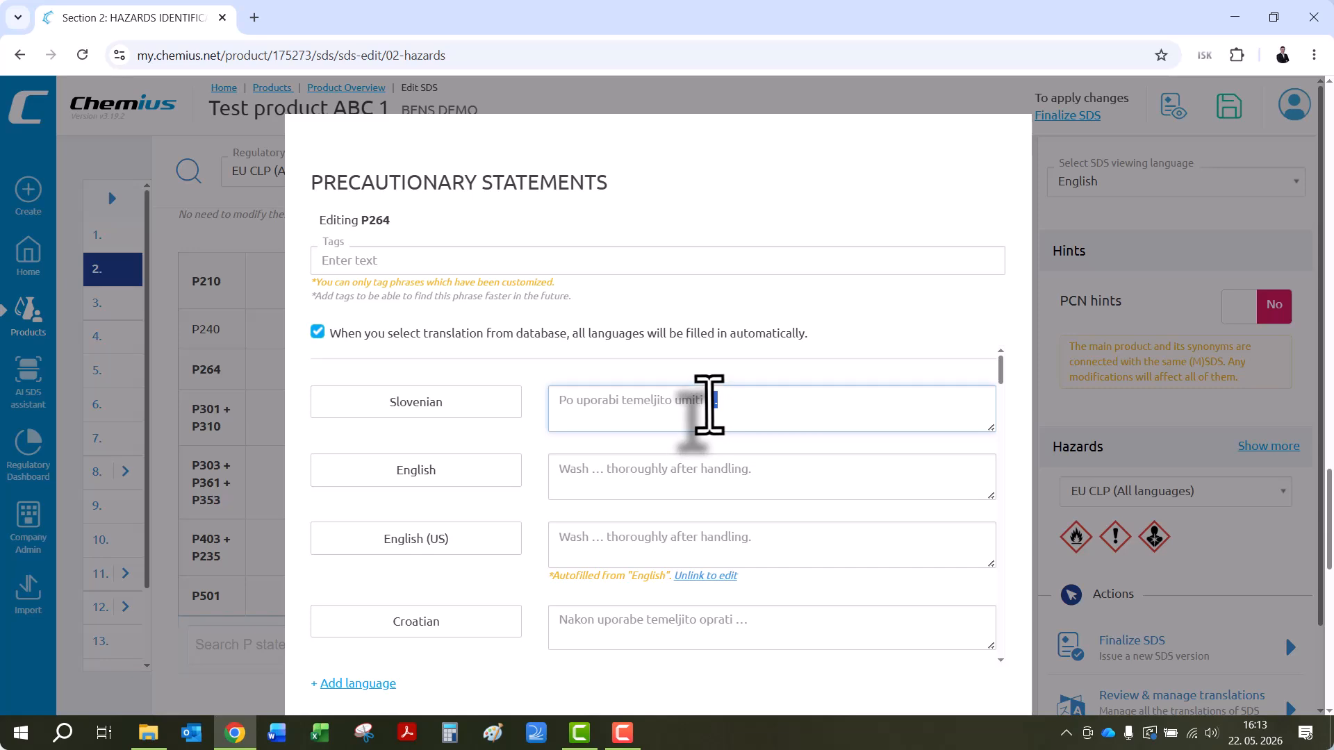
text(hands)
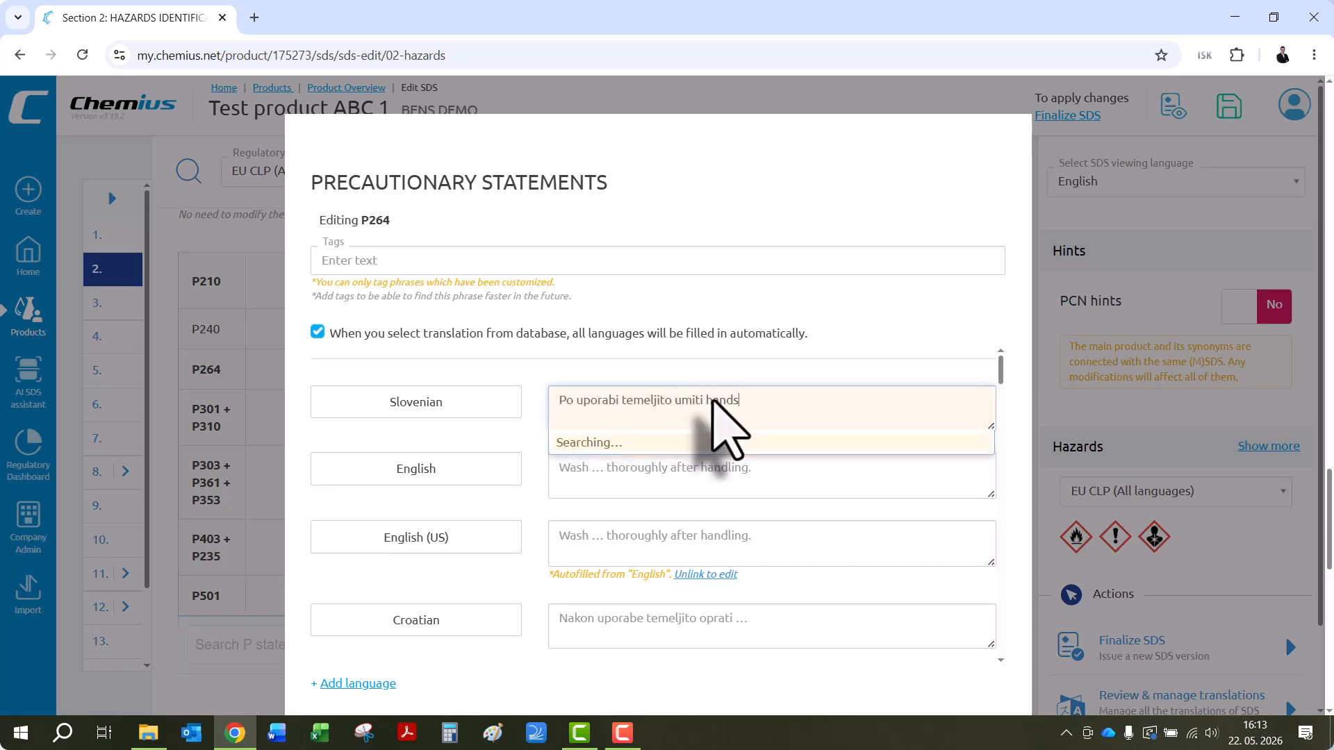
key(BackSpace)
key(BackSpace)
key(BackSpace)
key(BackSpace)
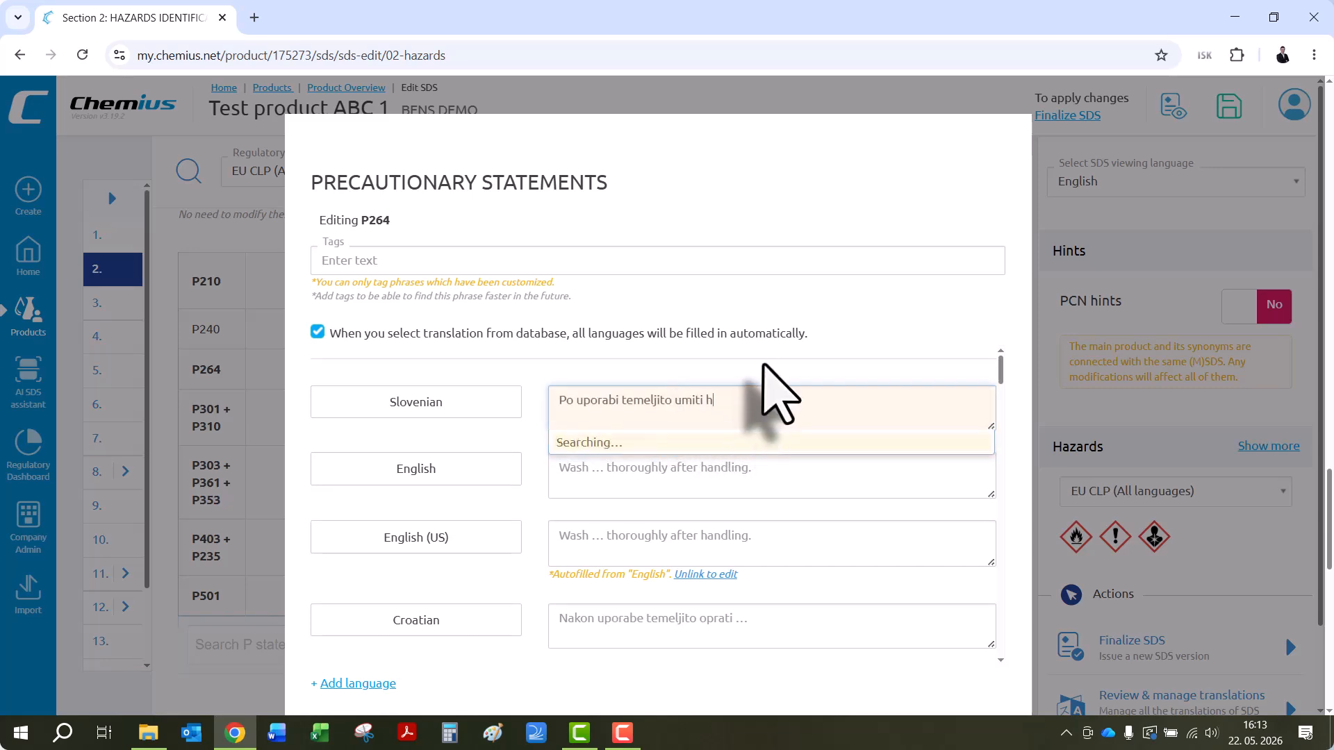
Fill P264 in all languages with the database phrase "Wash hands thoroughly after handling.", found through the English text, and save the changes
click(764, 473)
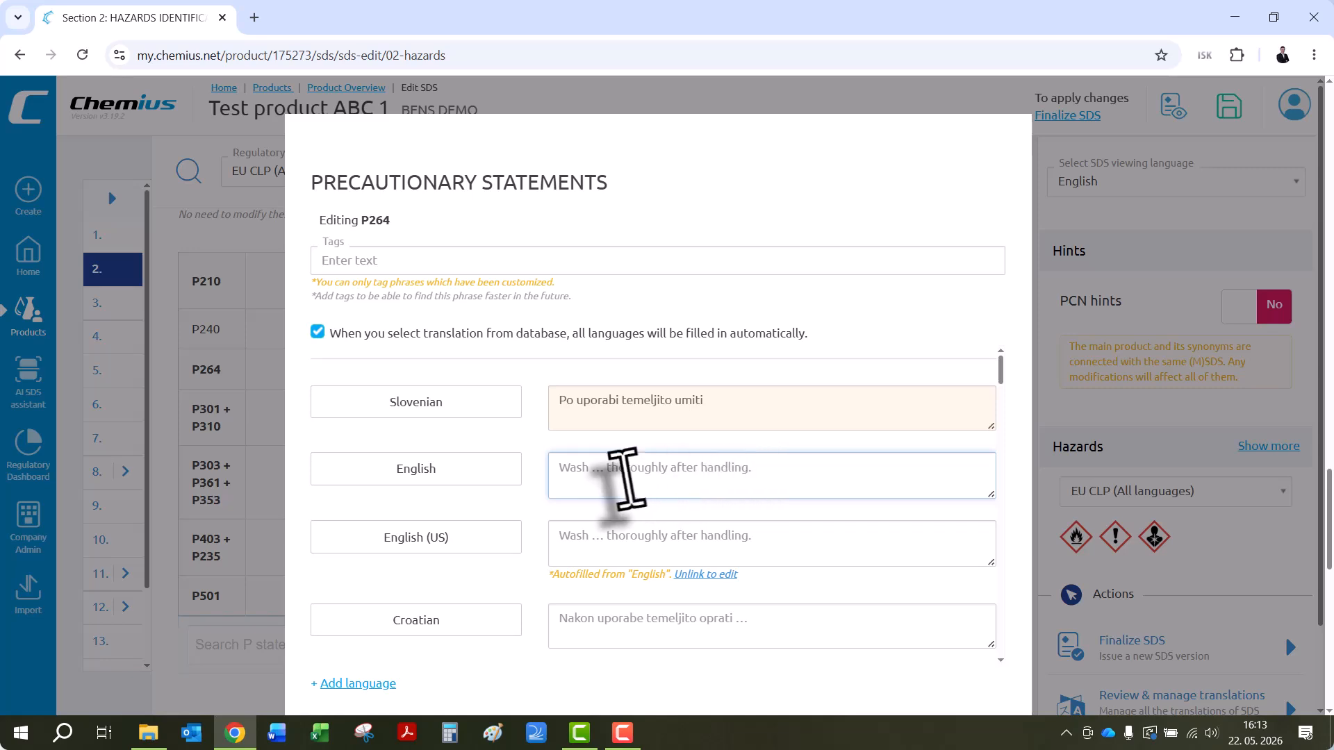
text(hand thoroughly after handling.)
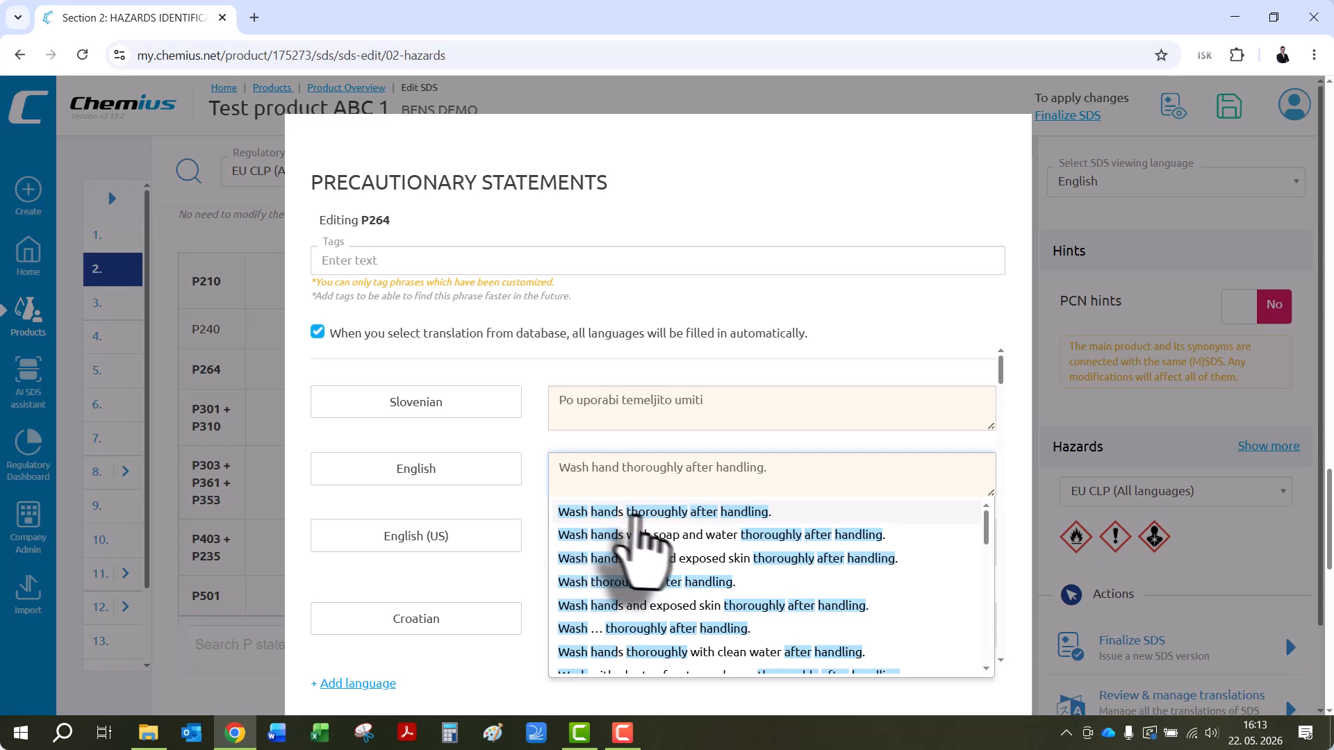
click(784, 513)
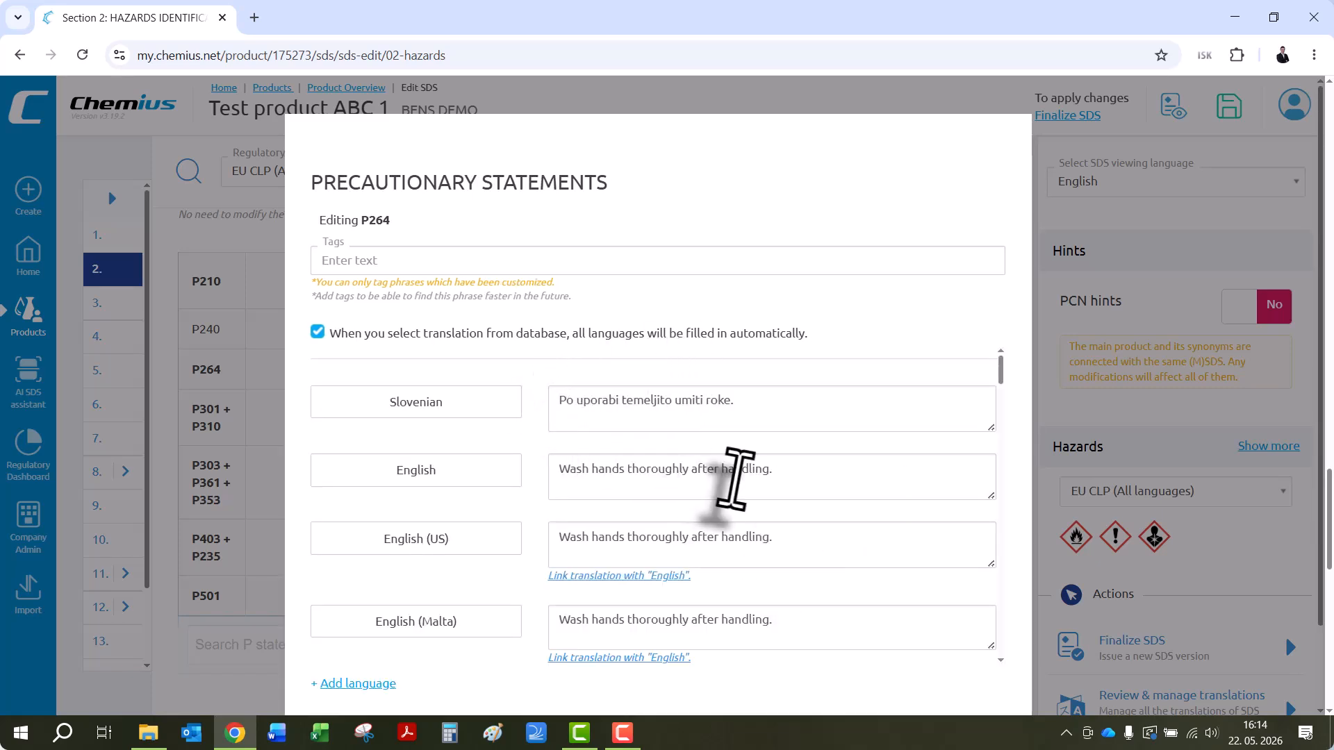
scroll(731, 478, down, 3)
scroll(723, 506, down, 3)
scroll(667, 473, up, 6)
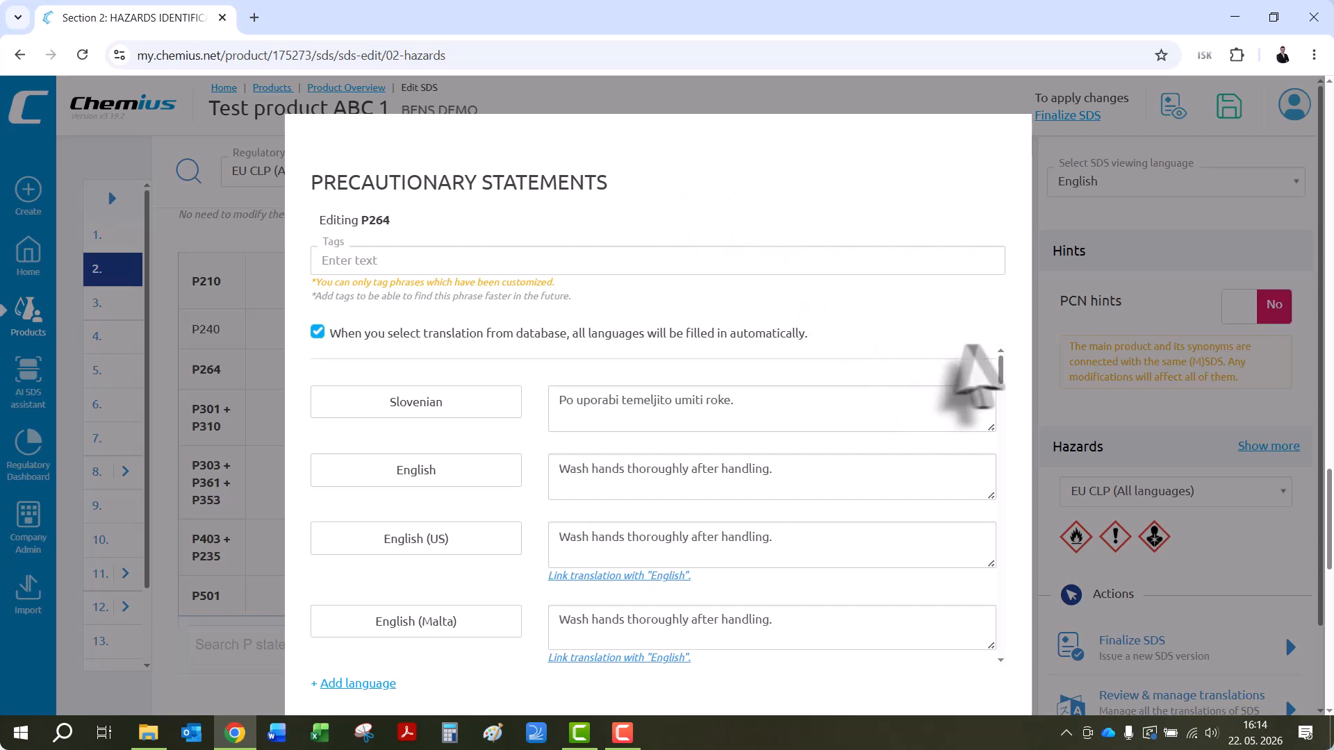
scroll(1016, 353, down, 2)
click(868, 676)
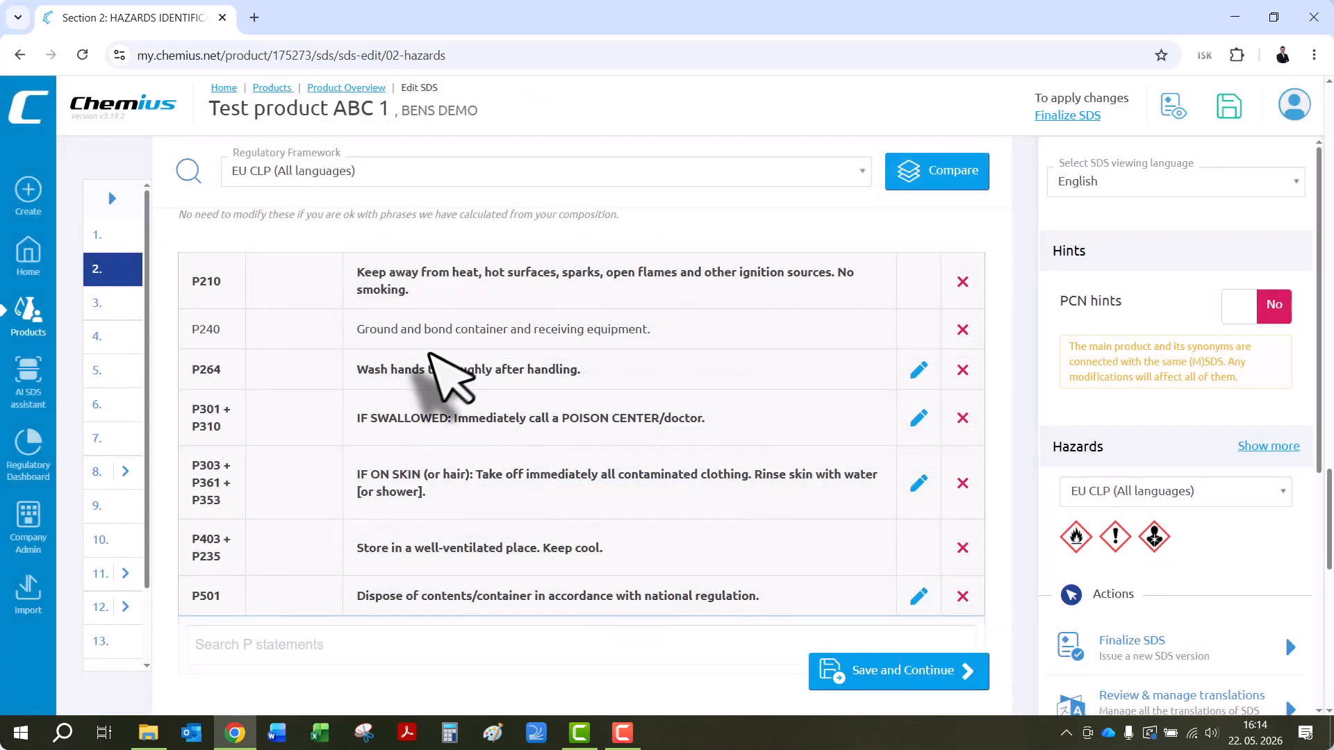
scroll(458, 430, up, 1)
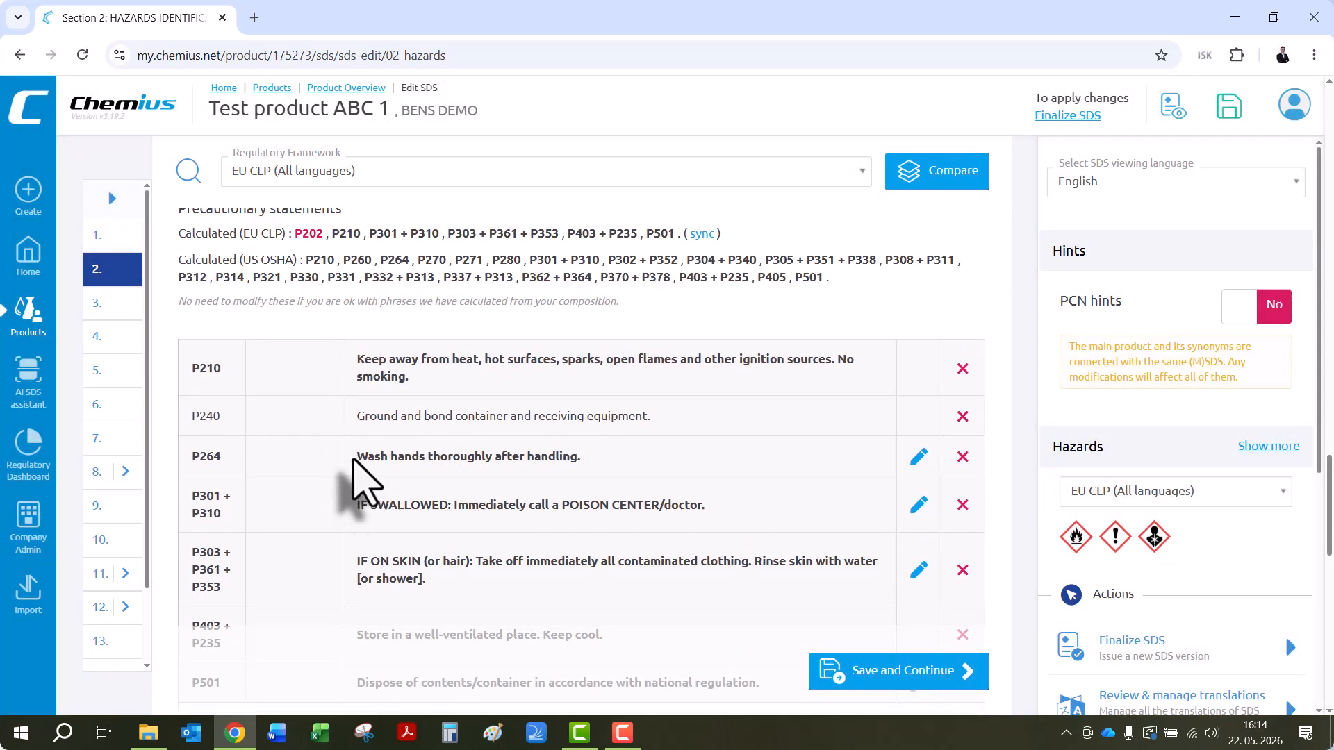
mouse_move(356, 457)
mouse_down()
mouse_move(601, 464)
mouse_move(353, 462)
mouse_up()
click(645, 314)
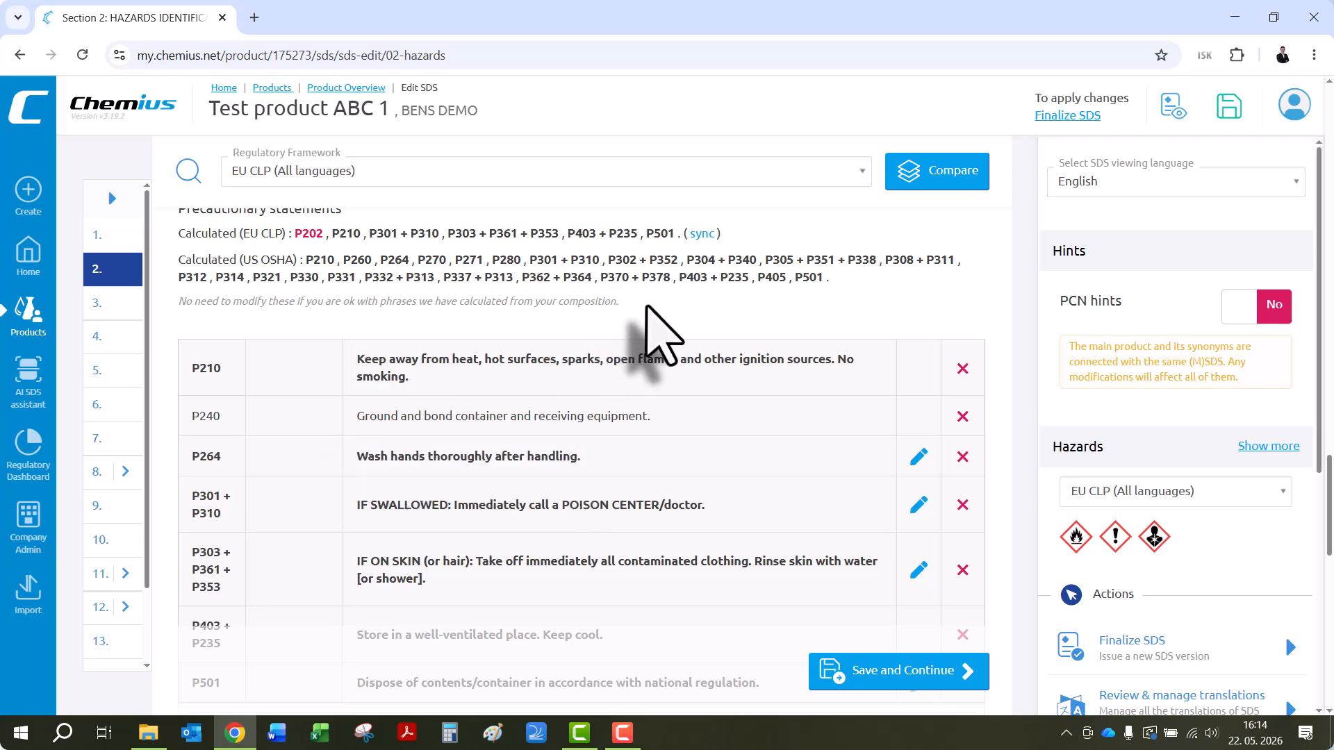
scroll(647, 308, down, 4)
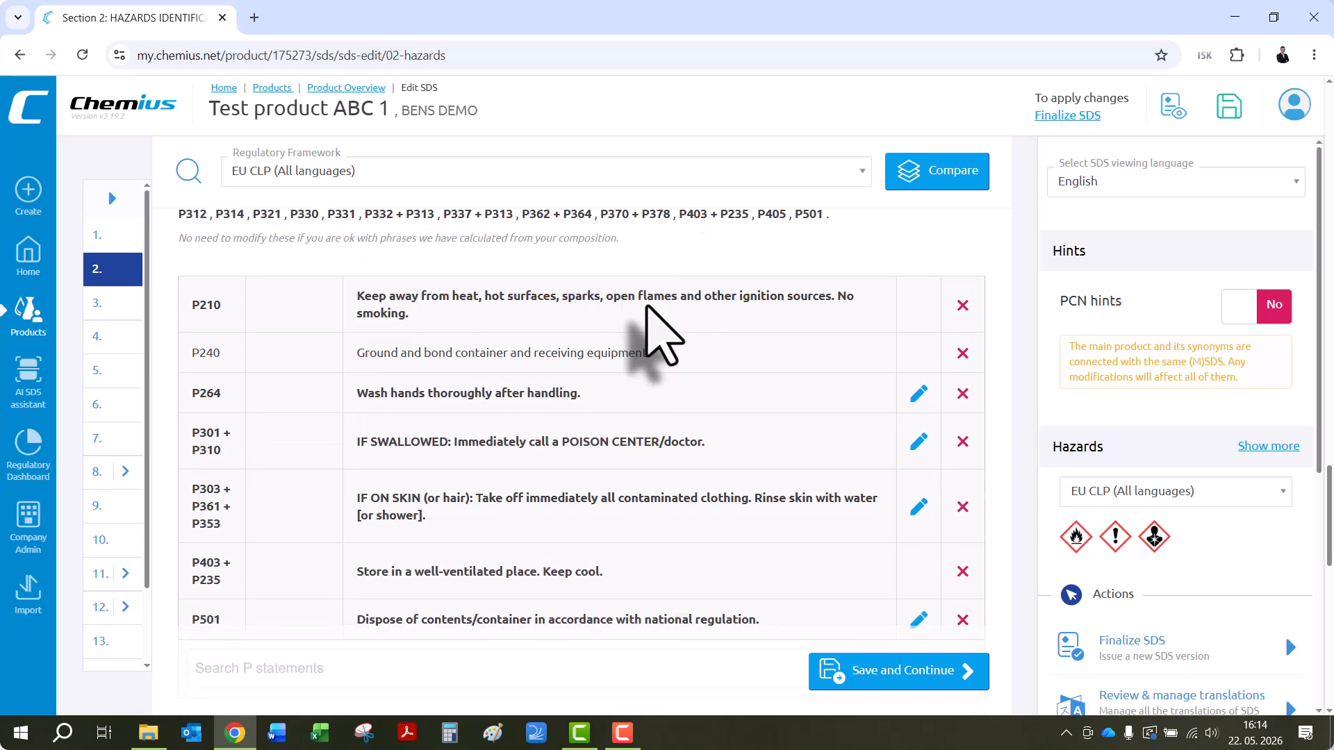
scroll(646, 305, up, 4)
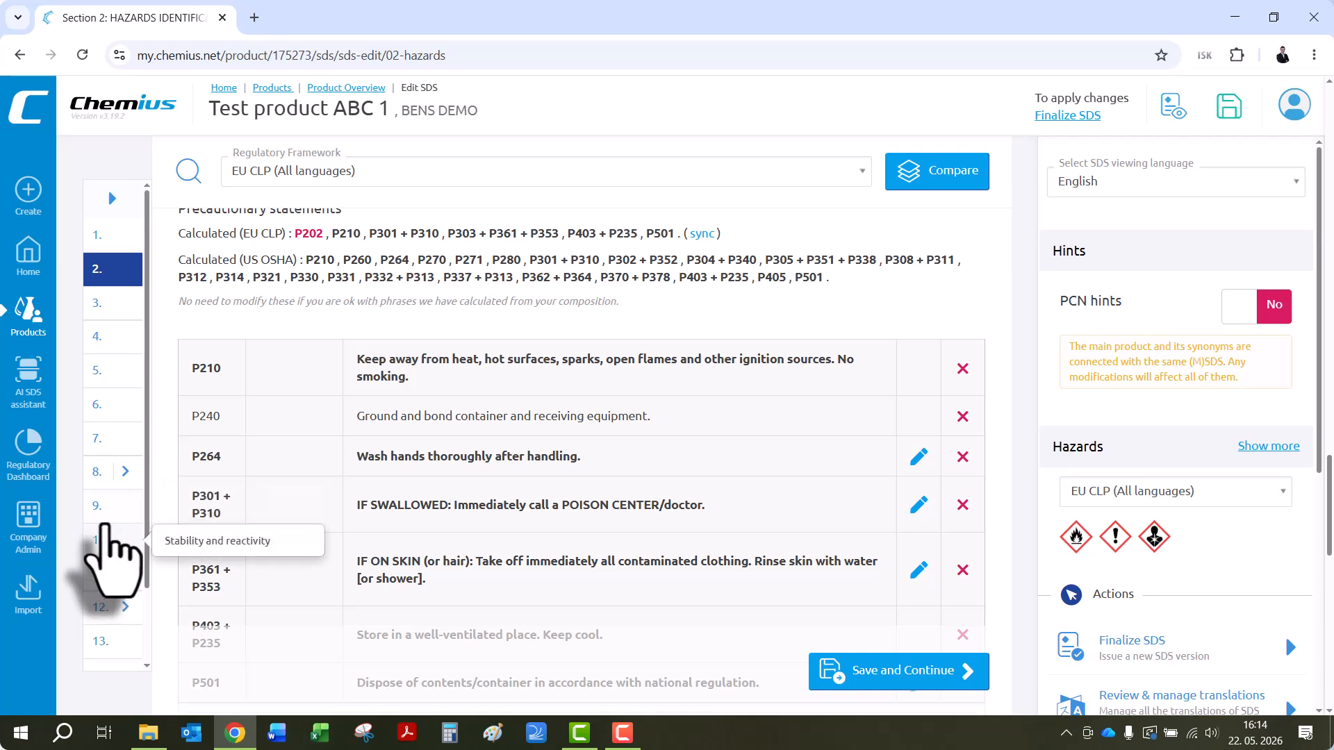
Open the product-level page of Section 11, Toxicological information
click(102, 577)
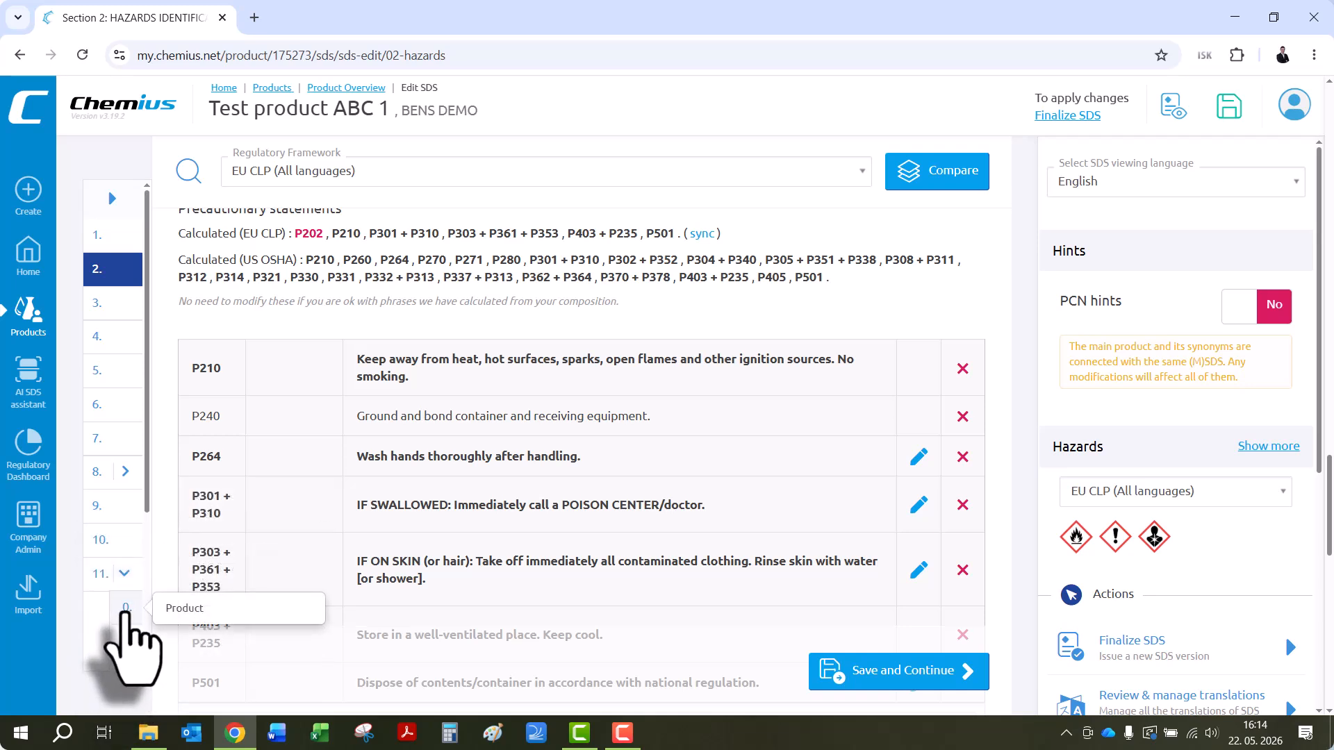
click(112, 471)
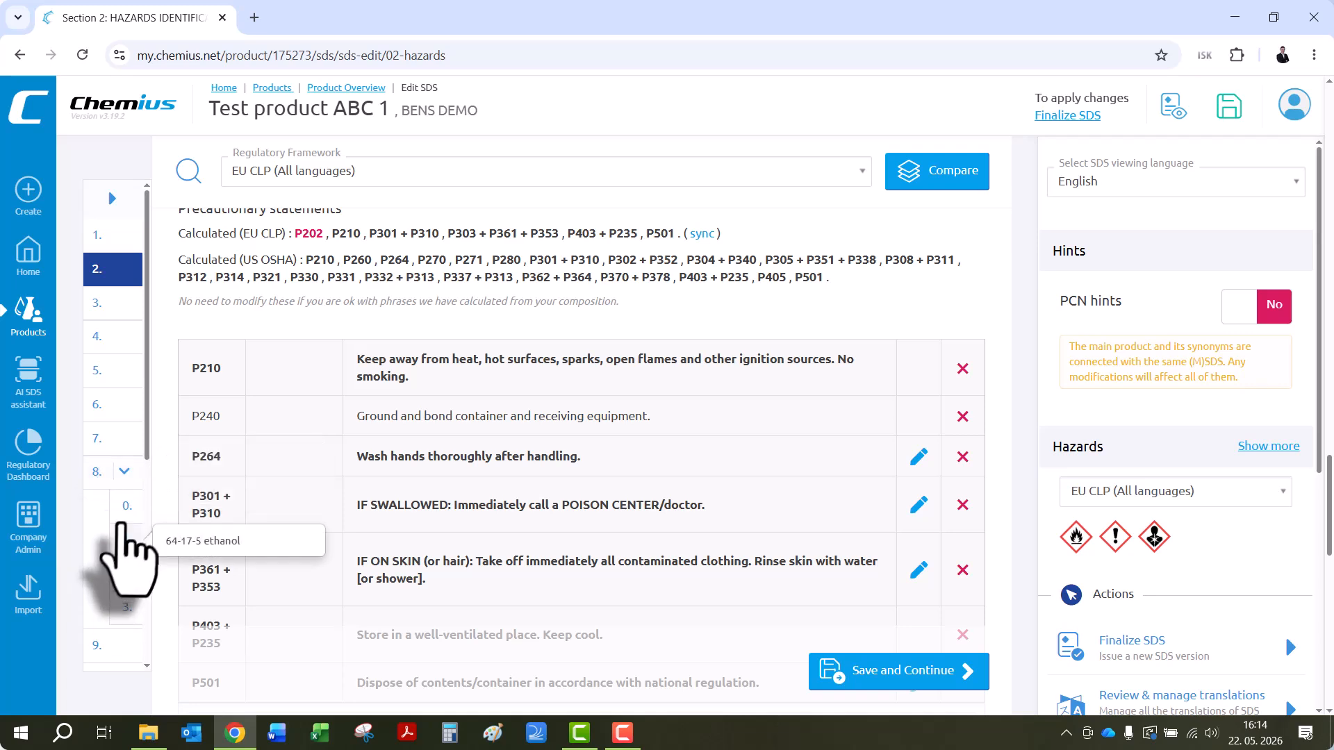
click(104, 479)
scroll(111, 507, down, 1)
click(117, 495)
scroll(118, 494, down, 1)
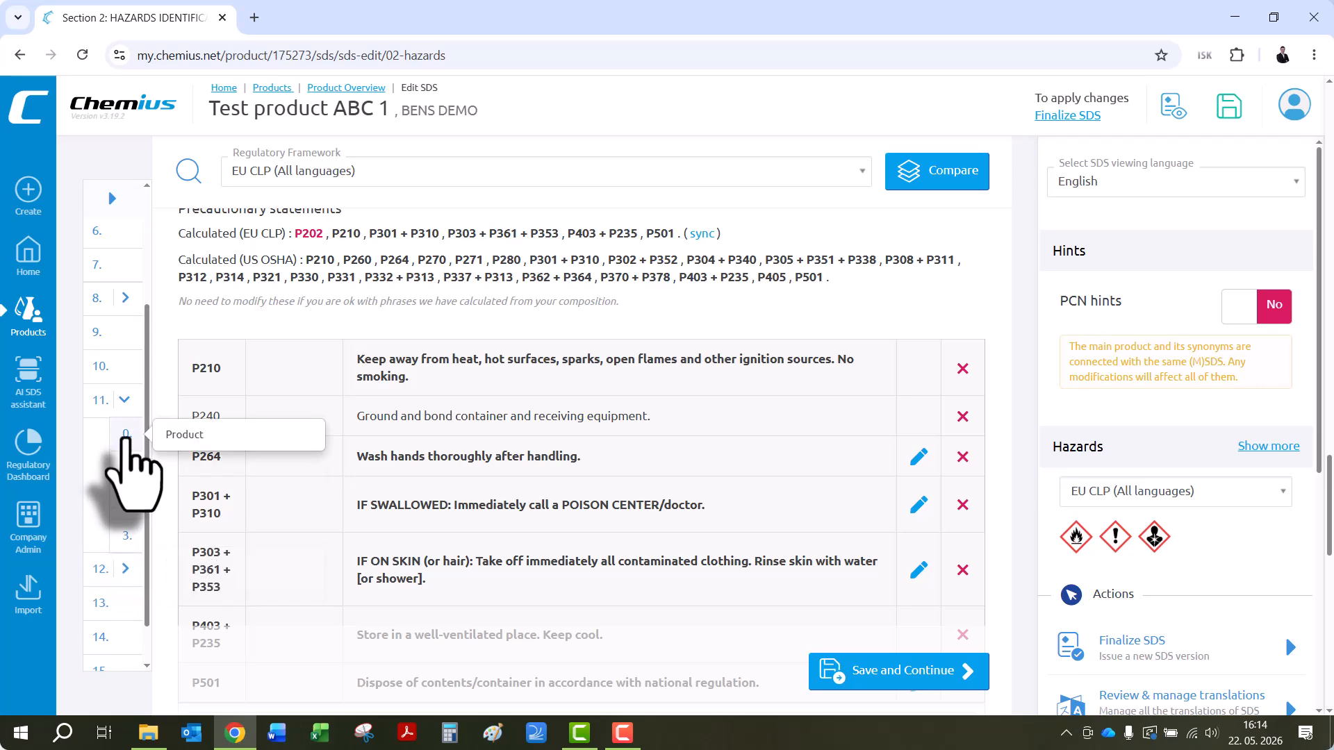
click(125, 436)
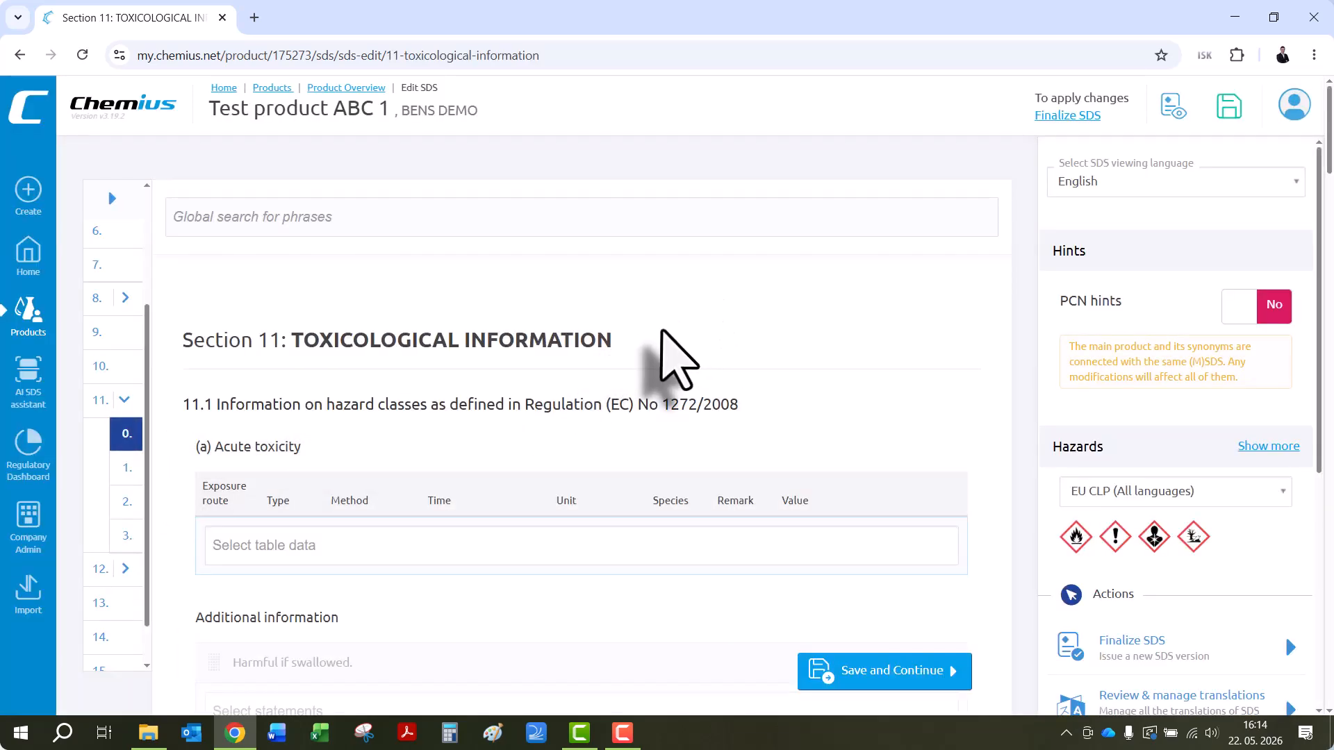
Search the acute toxicity table data in Section 11.1 for "ld50 rat oral" and clear the search text
scroll(678, 358, down, 1)
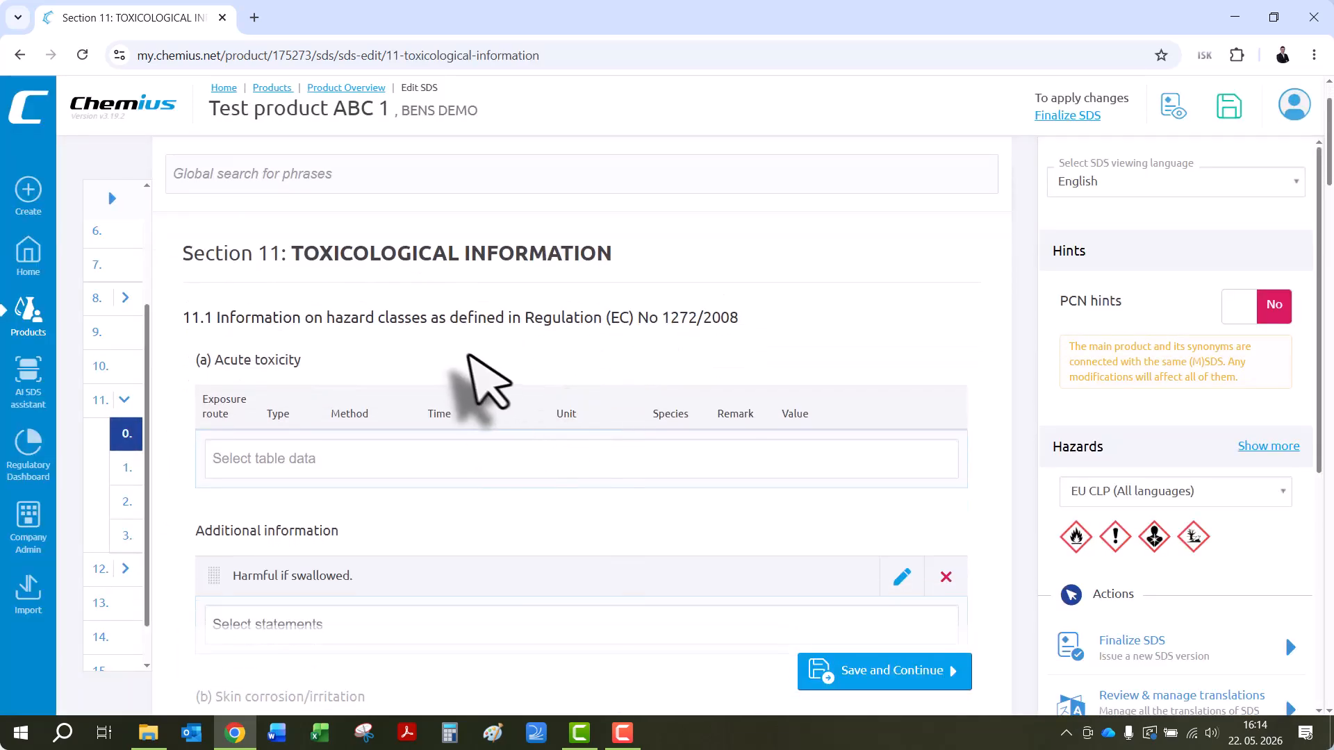
click(439, 460)
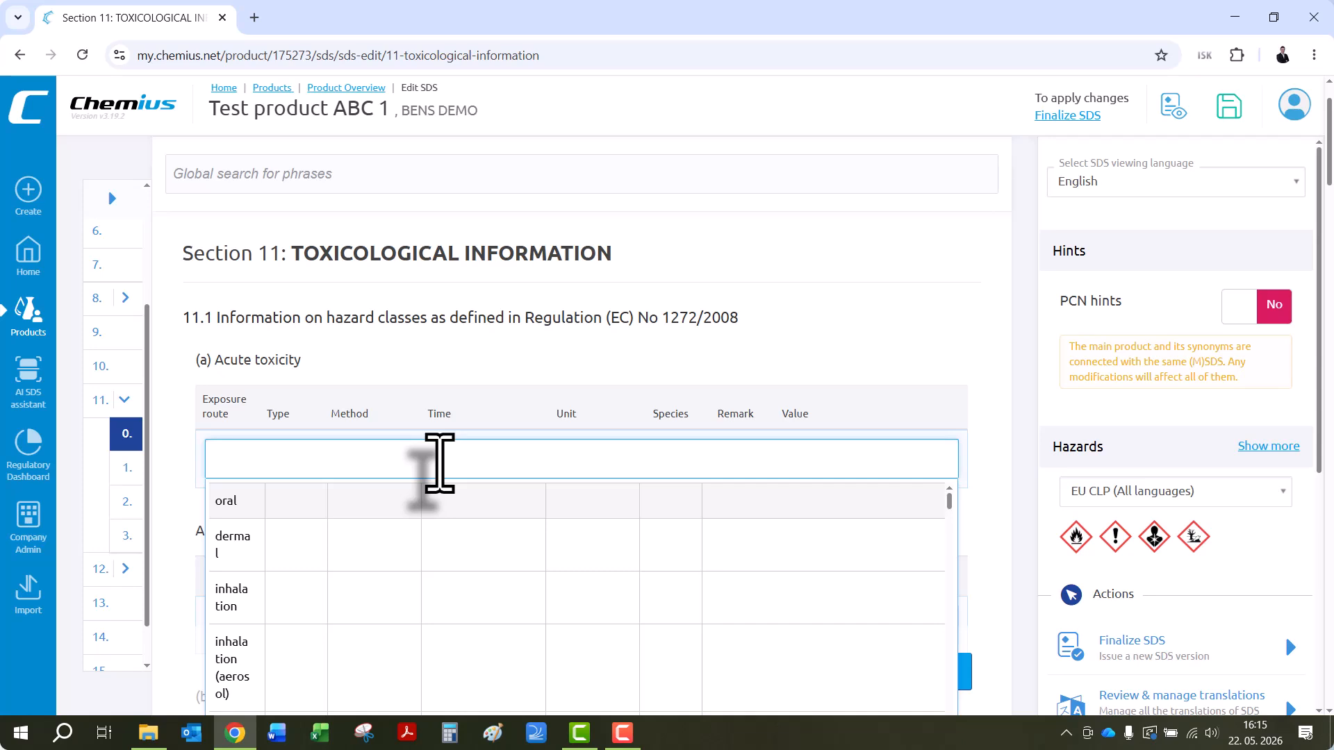
text(ld50 )
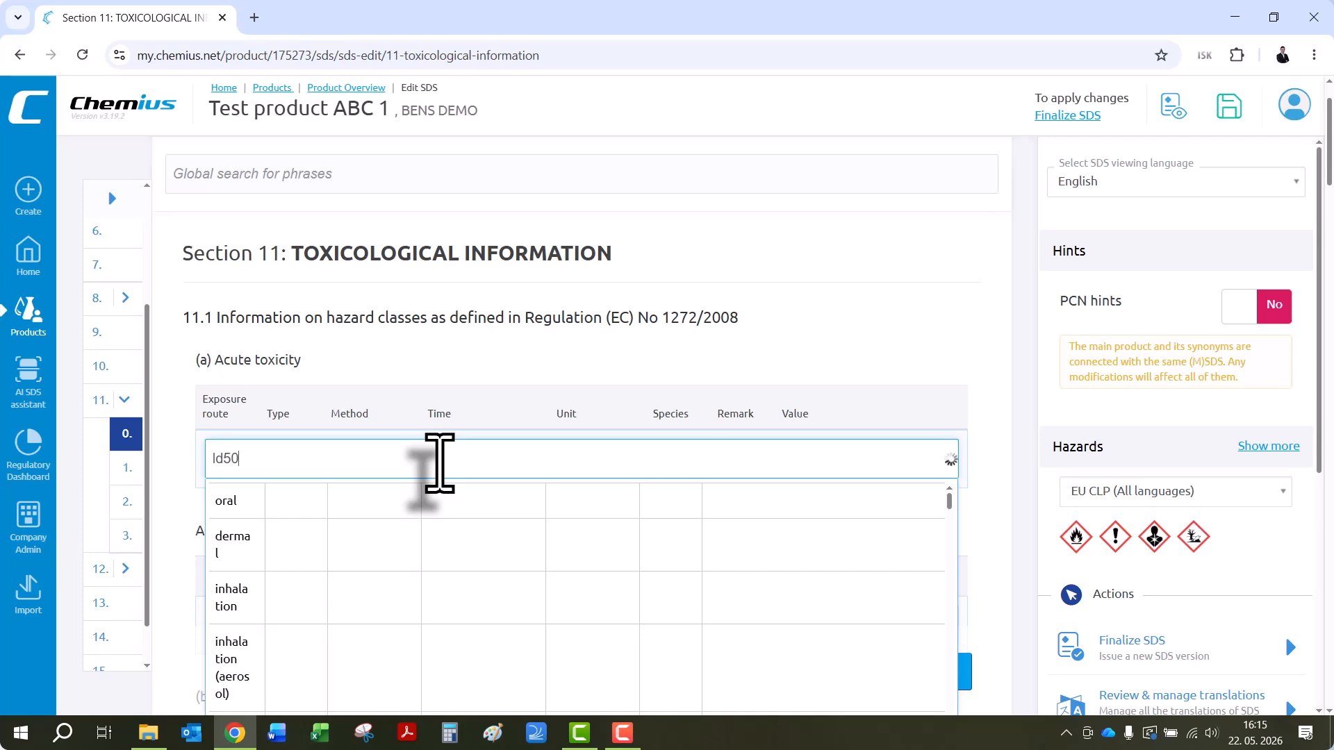
text(rat oral)
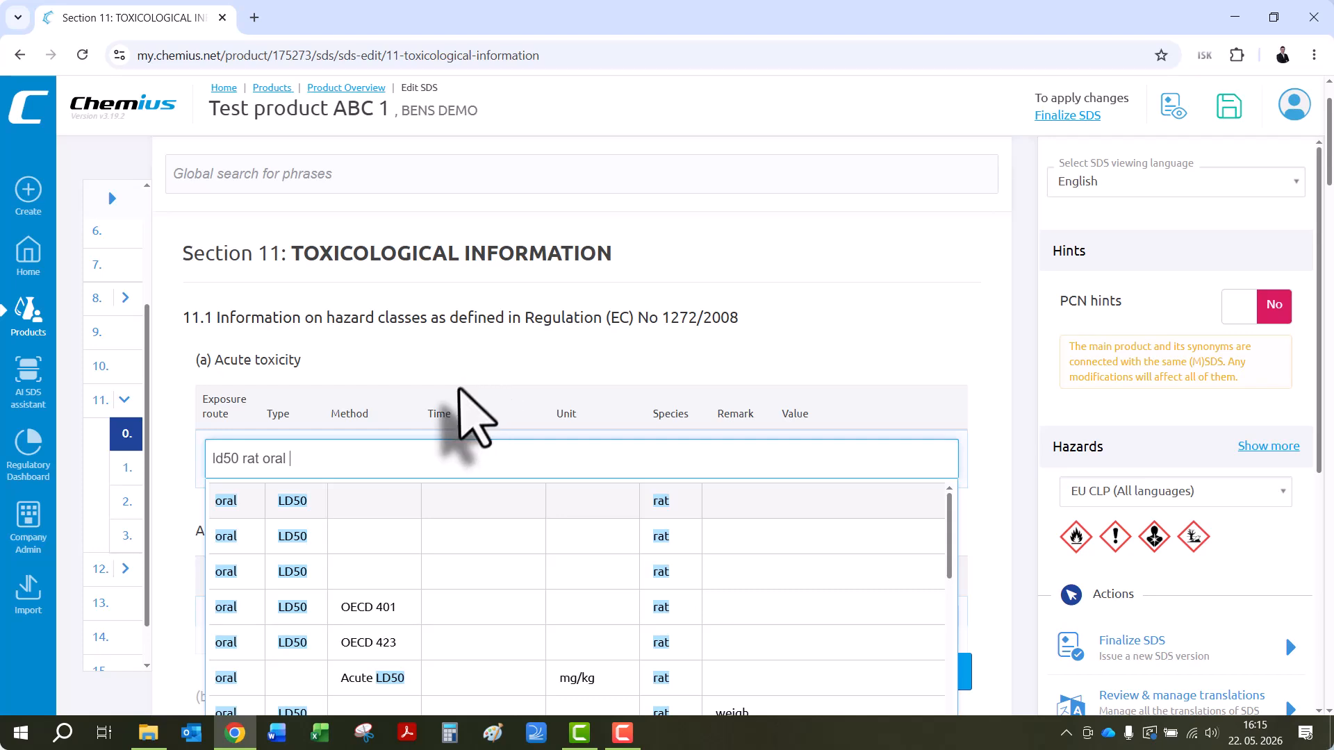
scroll(466, 430, down, 1)
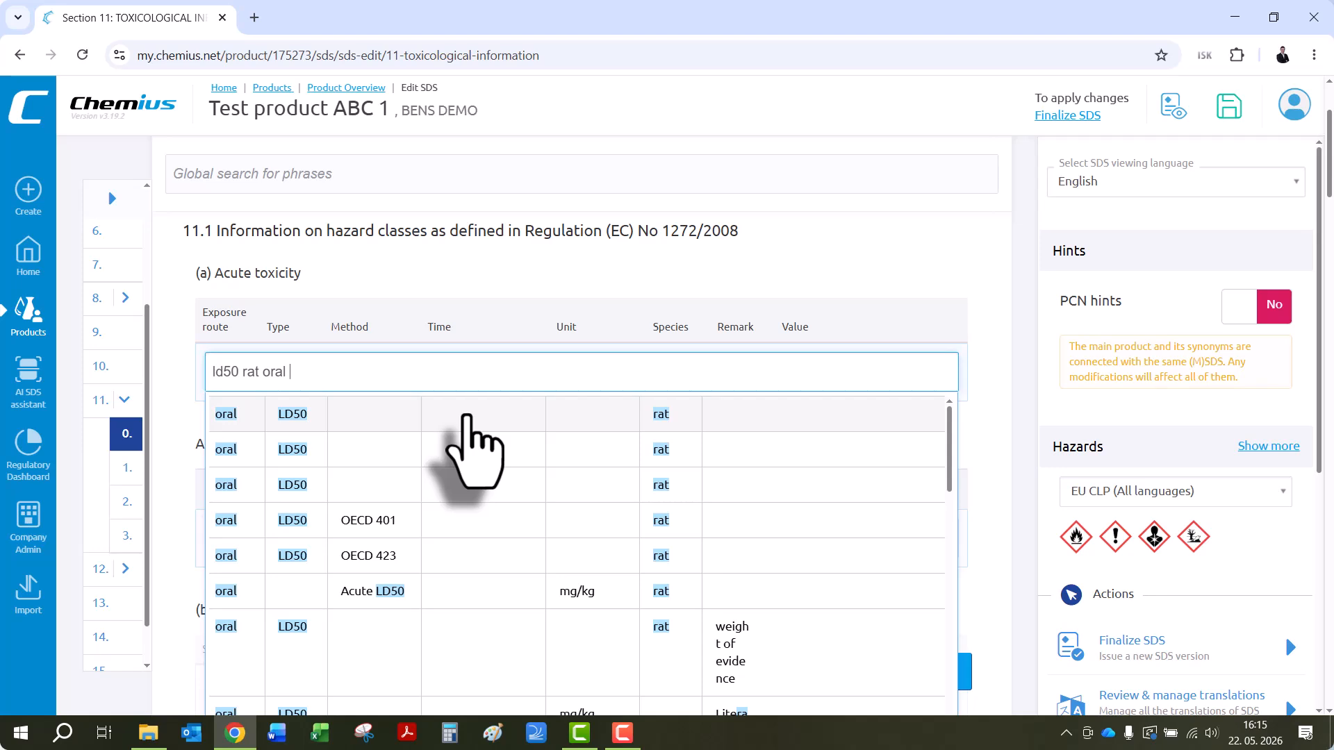
click(468, 411)
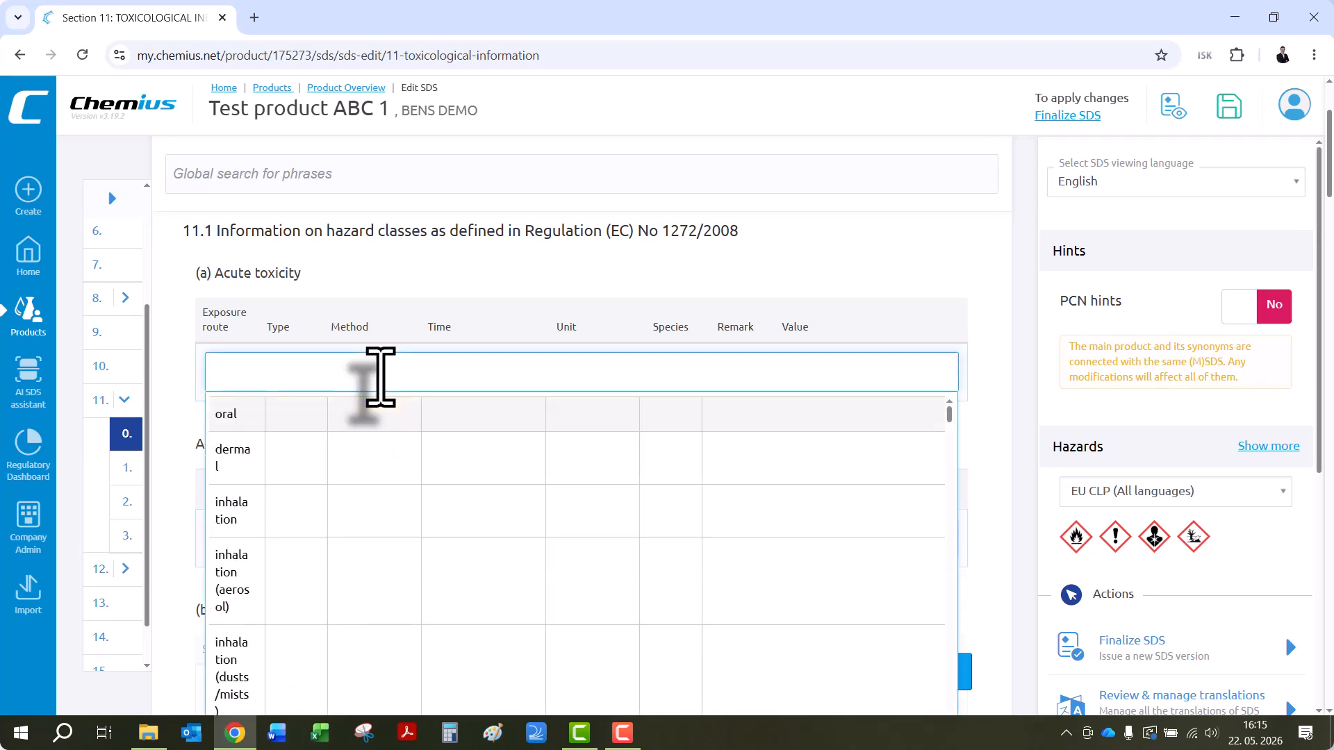
Search the acute toxicity table data for "ld50 oral rat mg/kg" and add the row oral, LD50, mg/kg, rat without a remark
text(ld5)
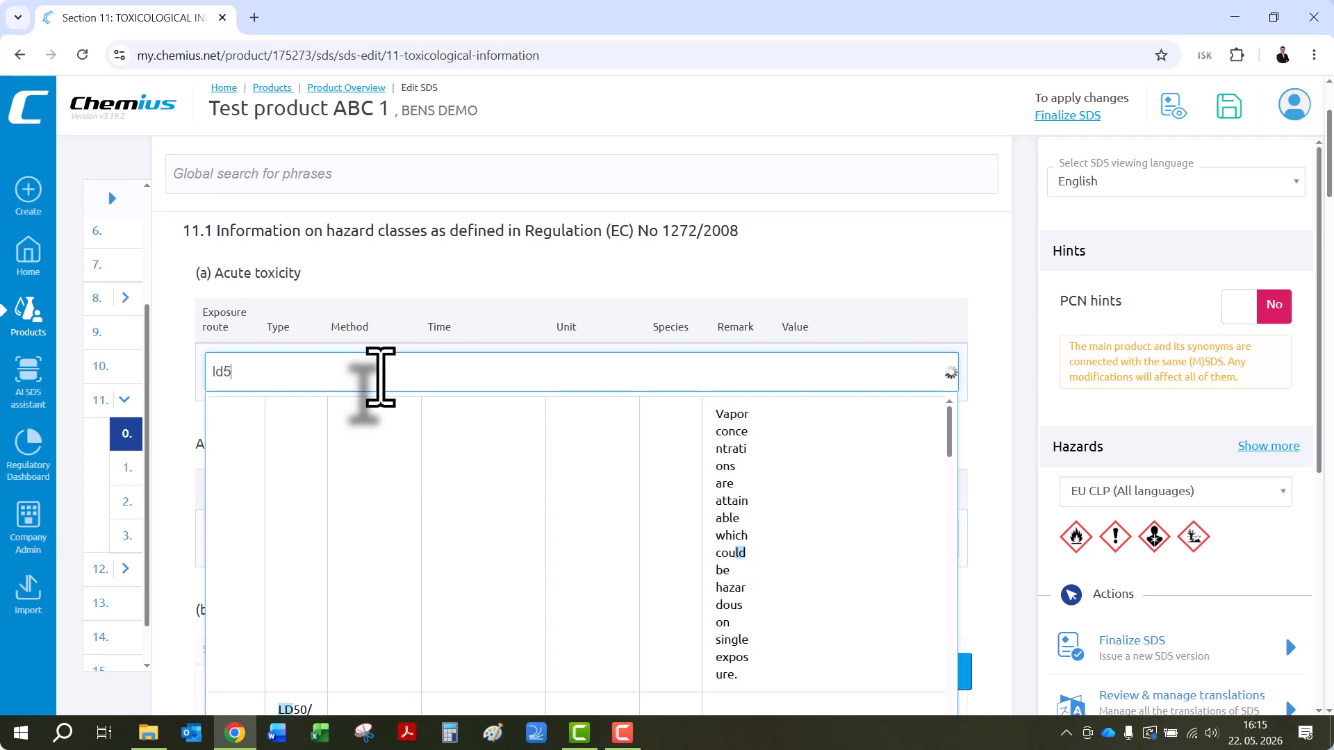
text(0 o)
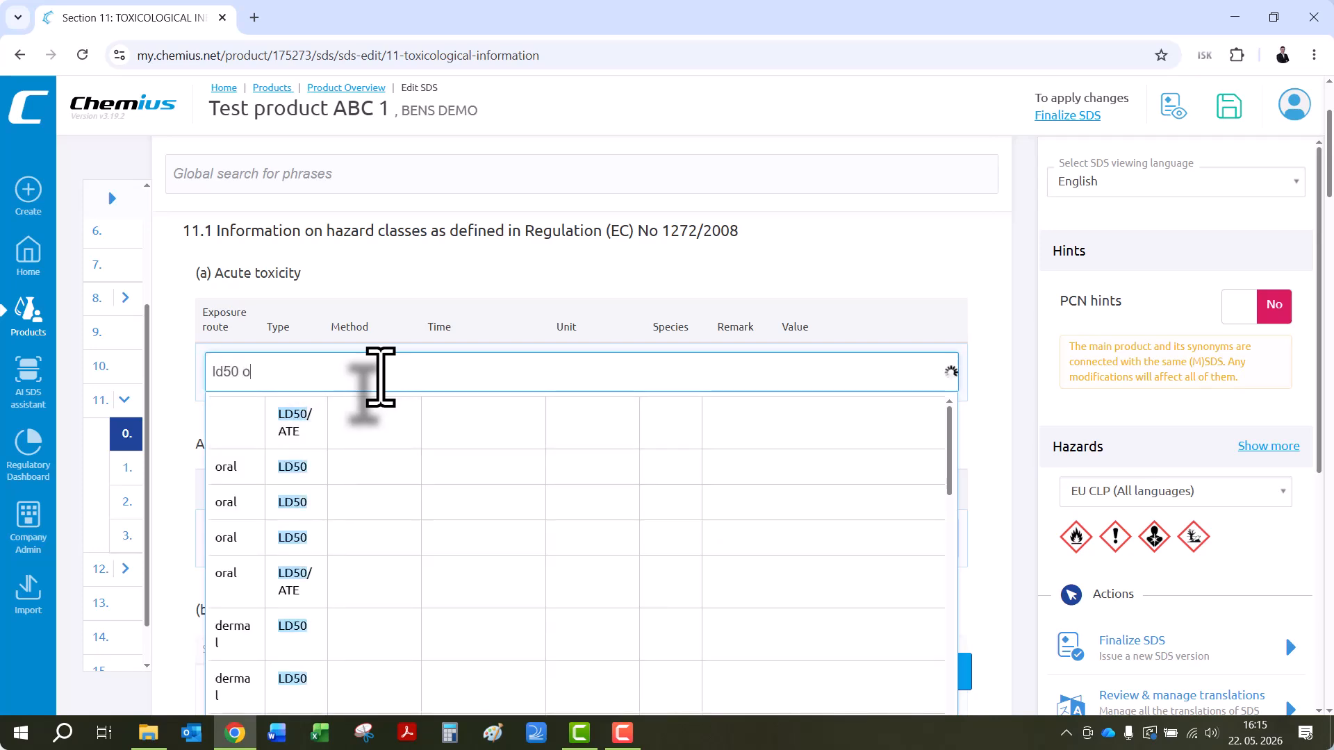
text(ral rat mg/)
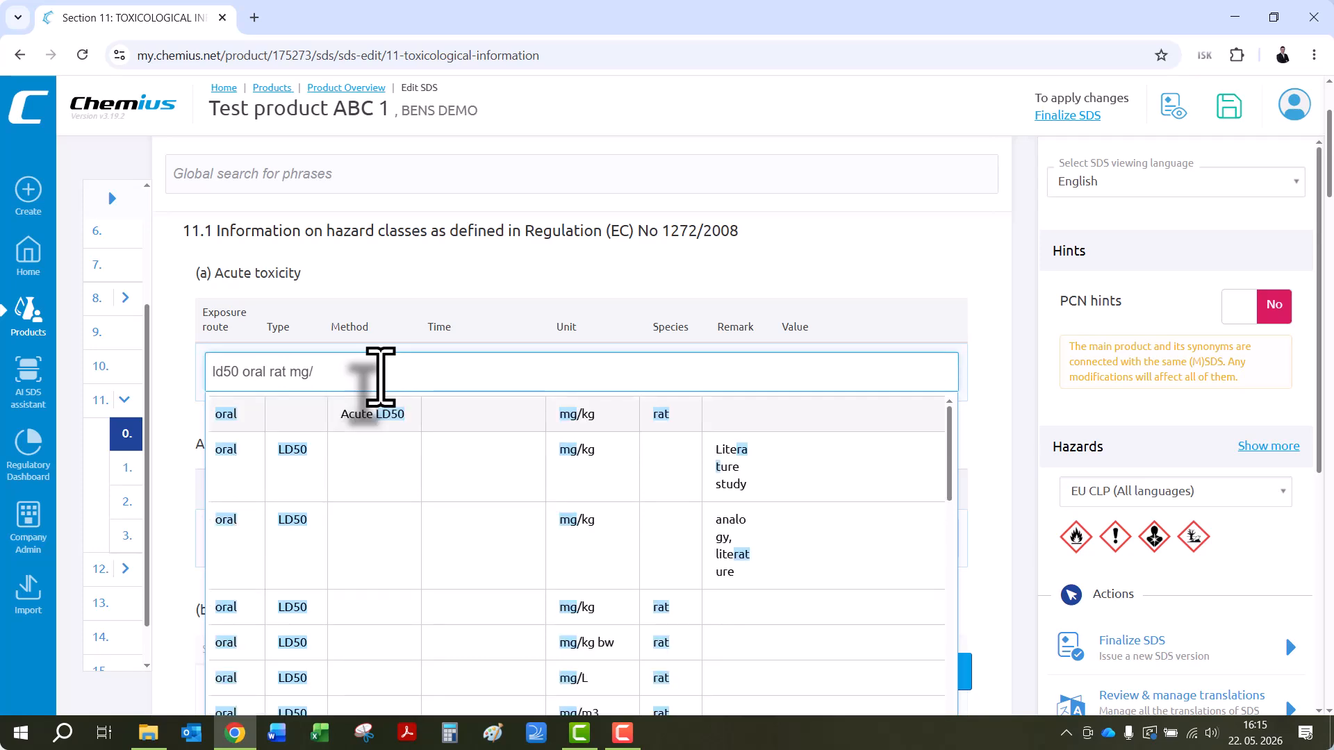
text(kg)
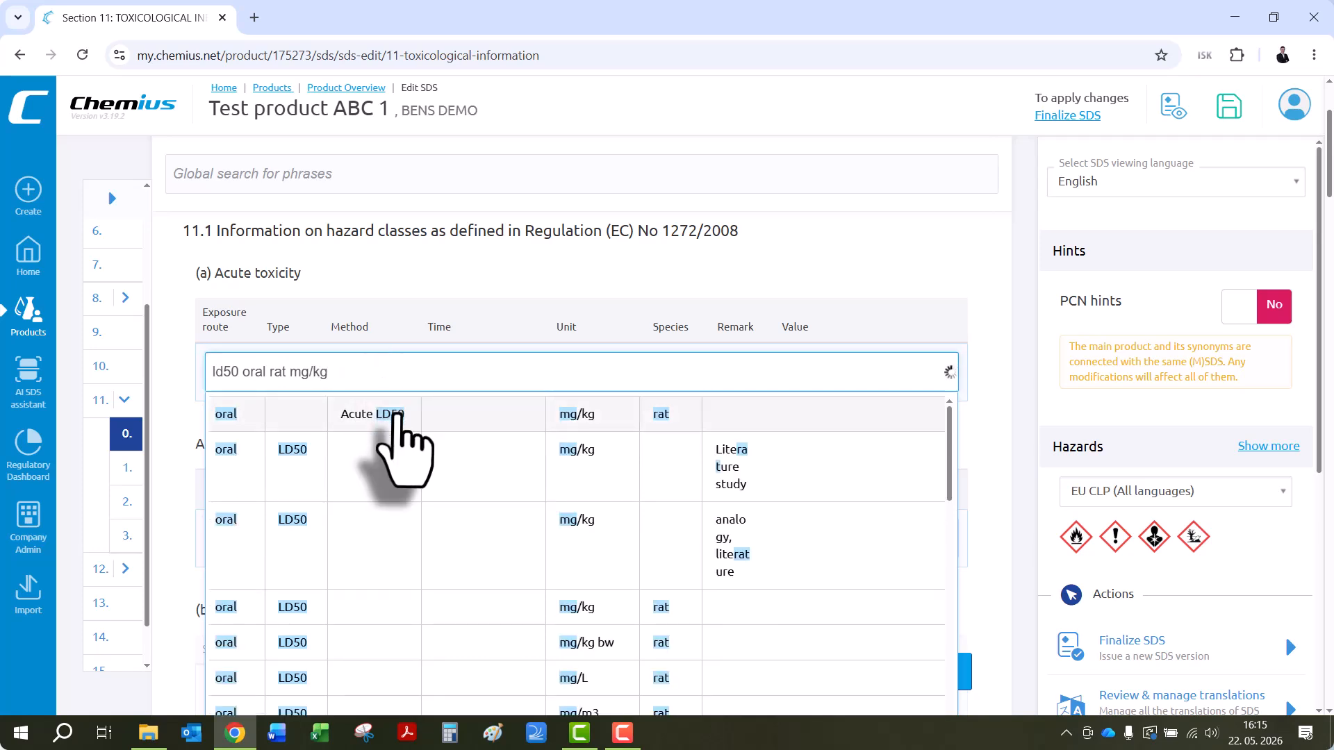
scroll(577, 549, down, 2)
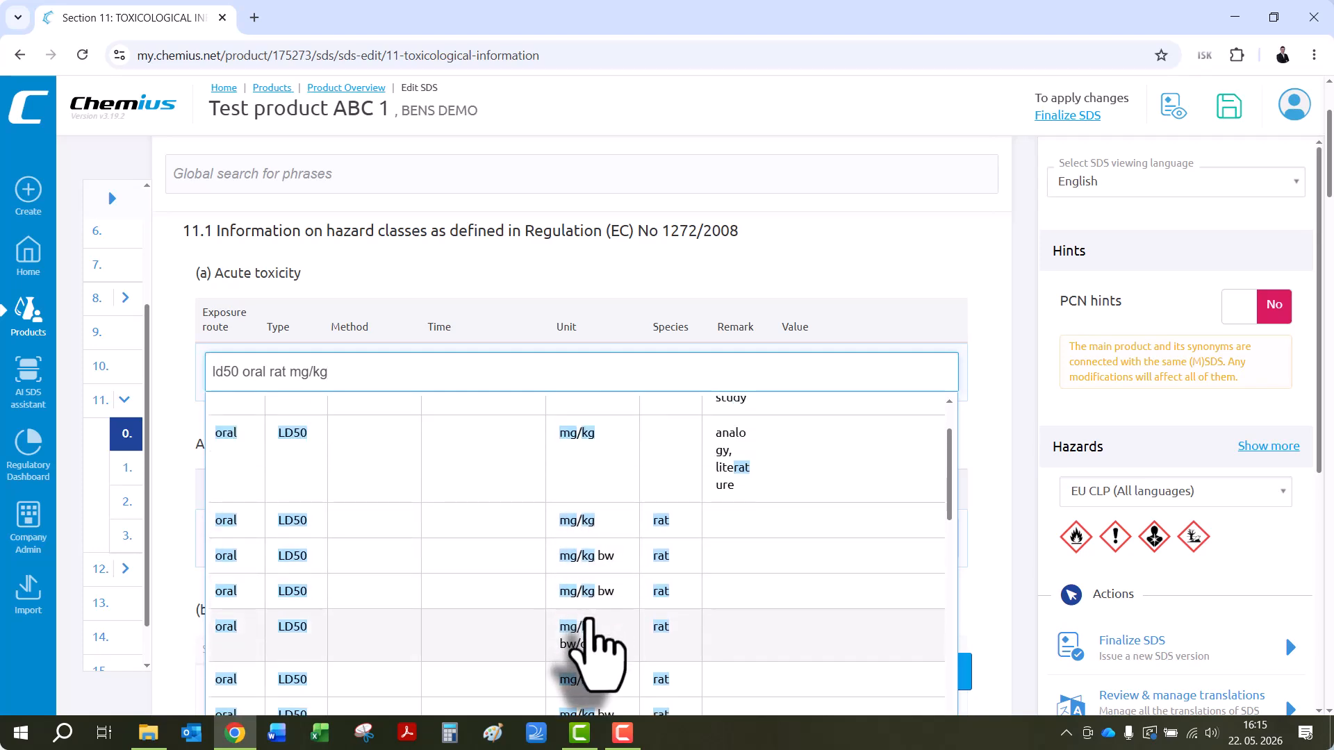
click(607, 522)
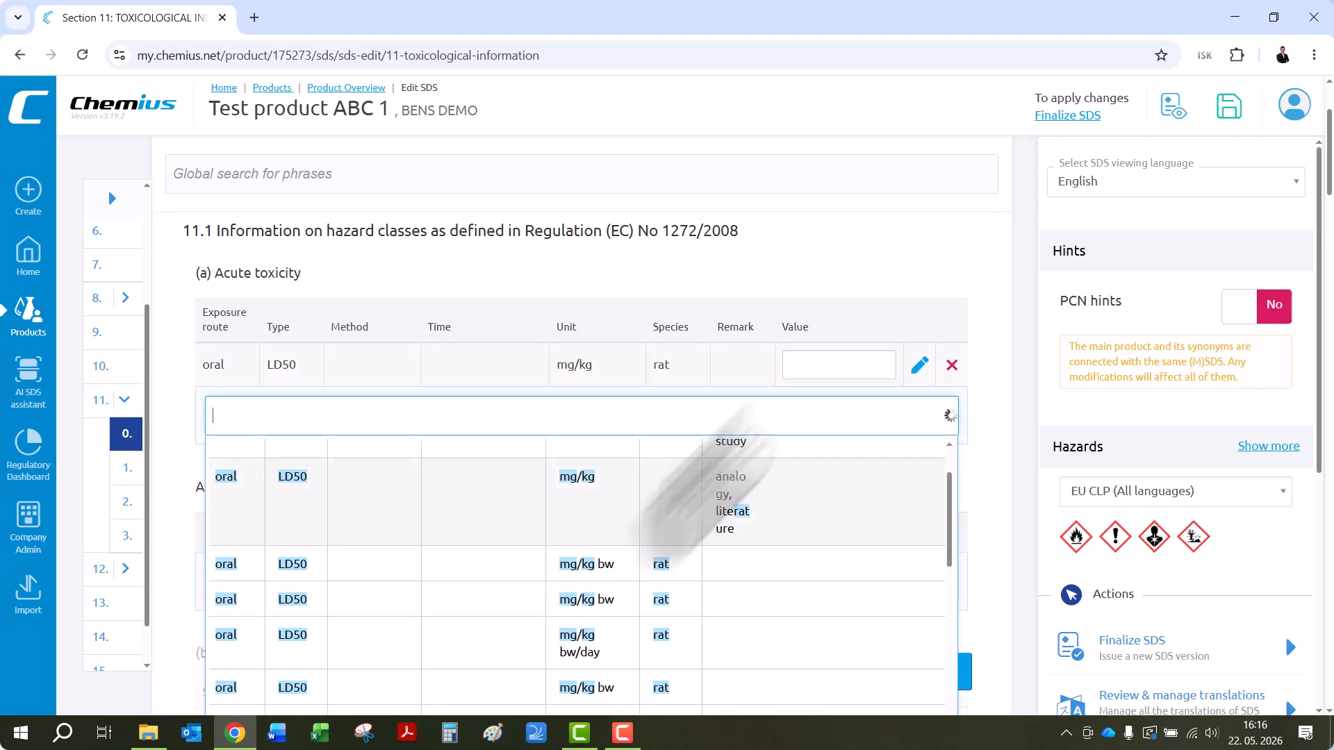
Set the value of the oral LD50 rat row in the acute toxicity table to >2000
click(819, 364)
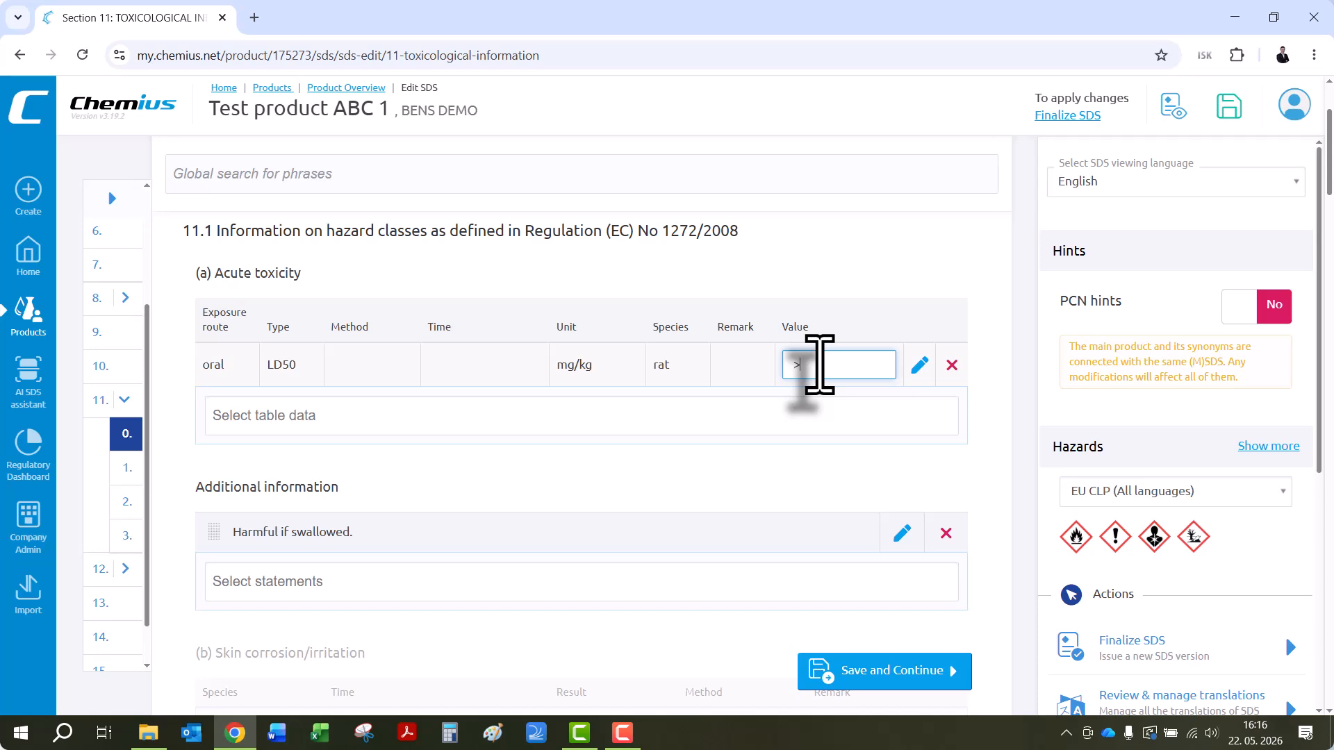
text(>2000)
click(833, 282)
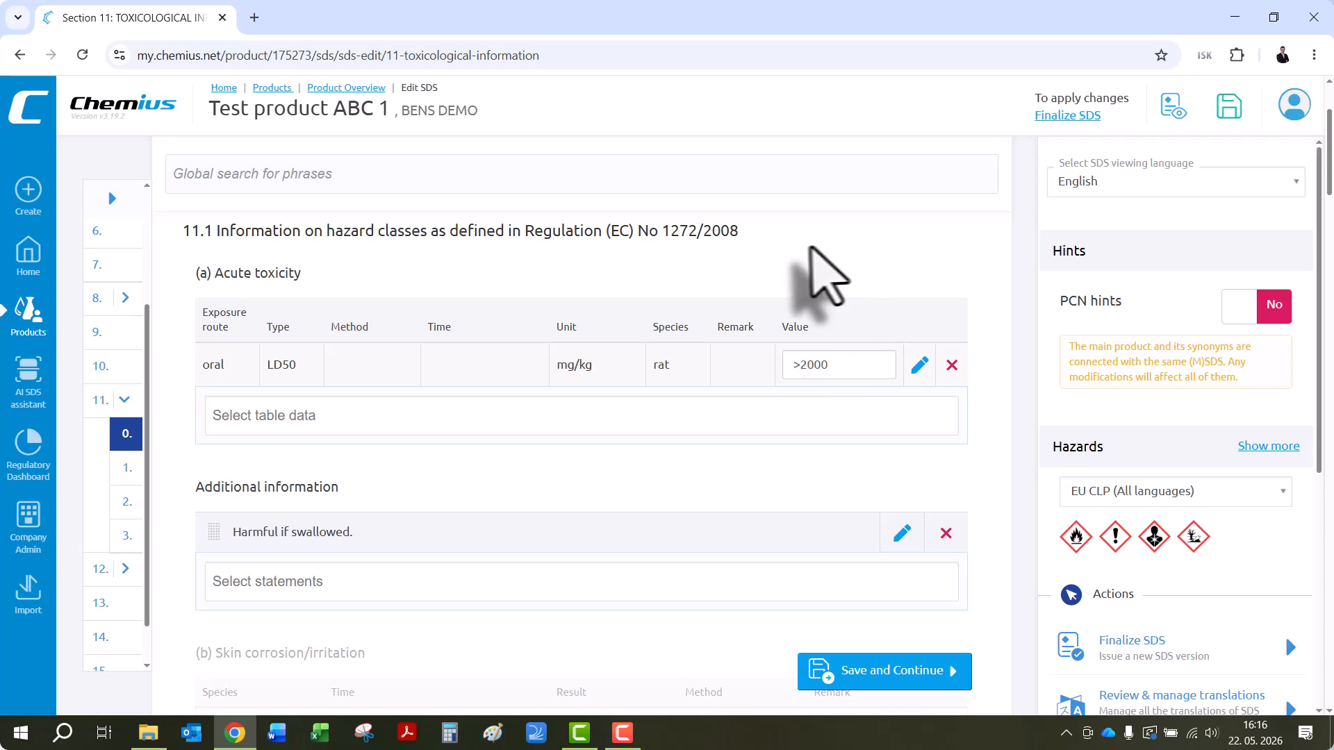
Open the product-level page of Section 12, Ecological information, at the 12.1 Toxicity tables
click(101, 573)
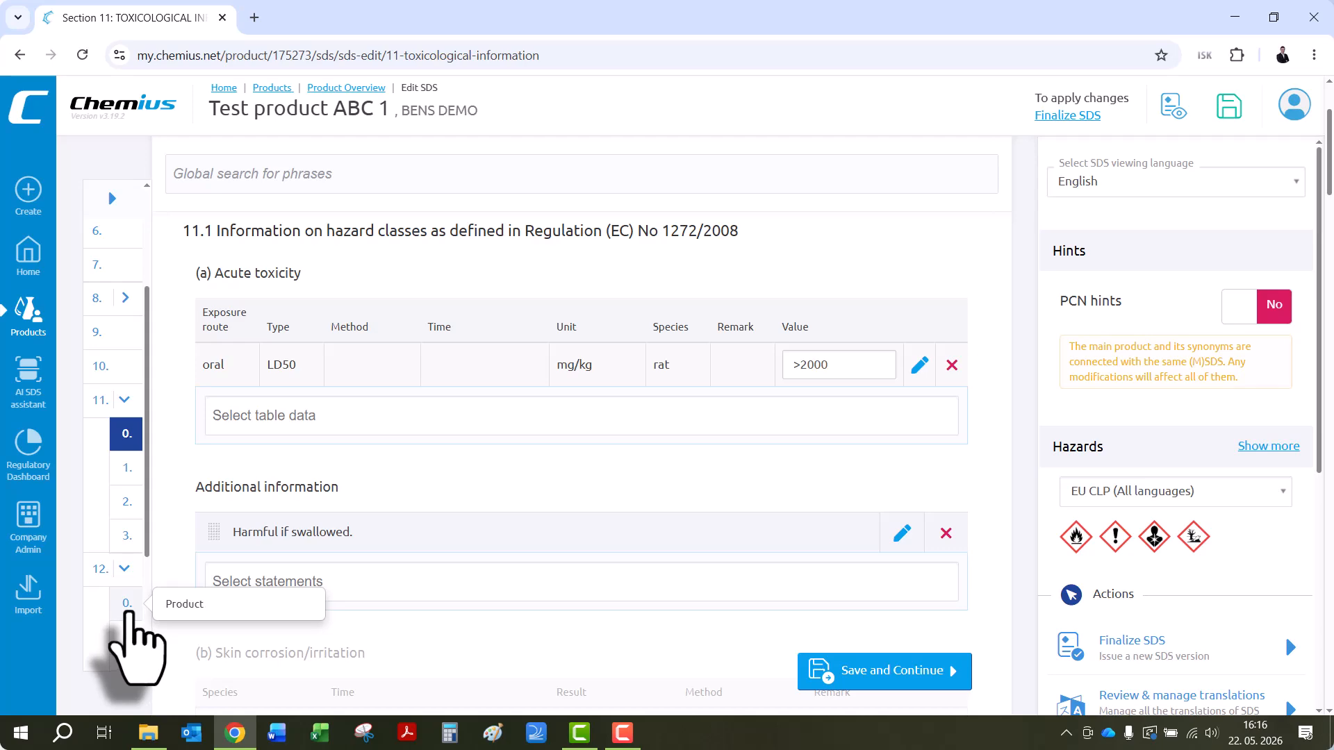
click(127, 603)
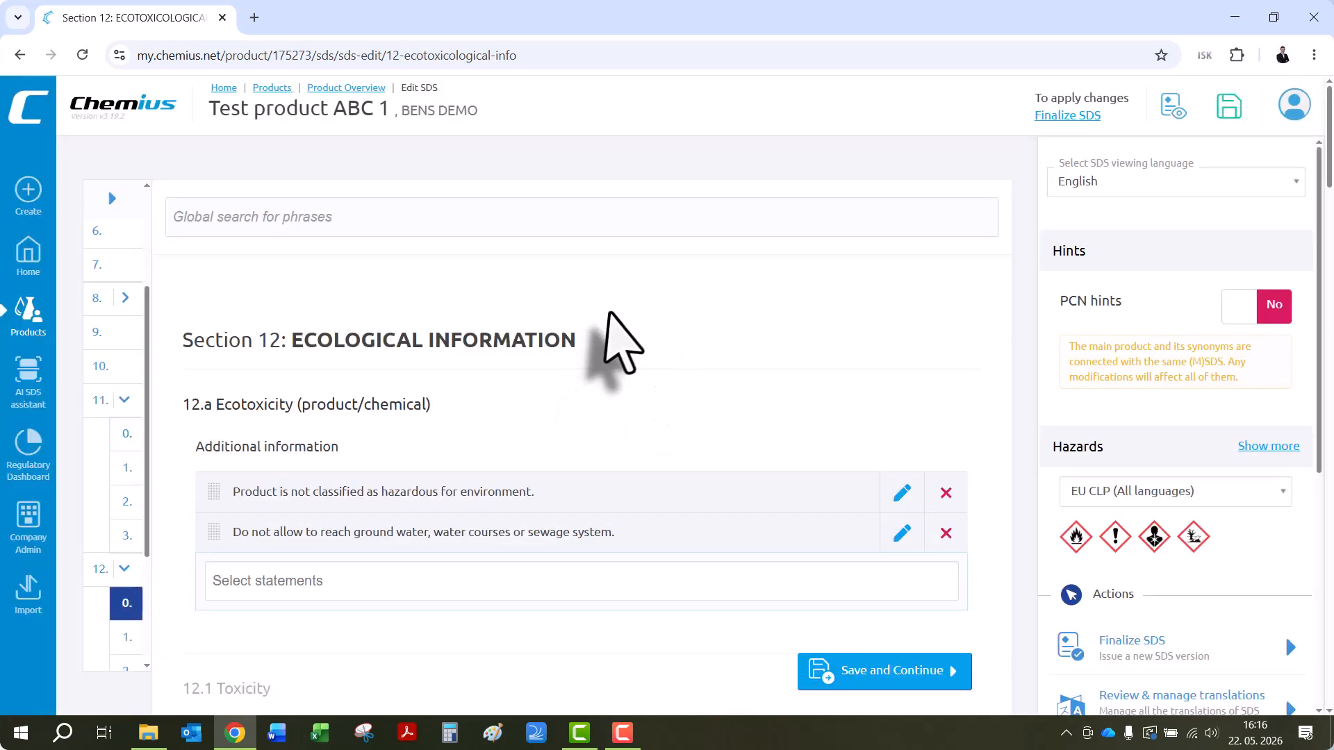
scroll(461, 524, down, 5)
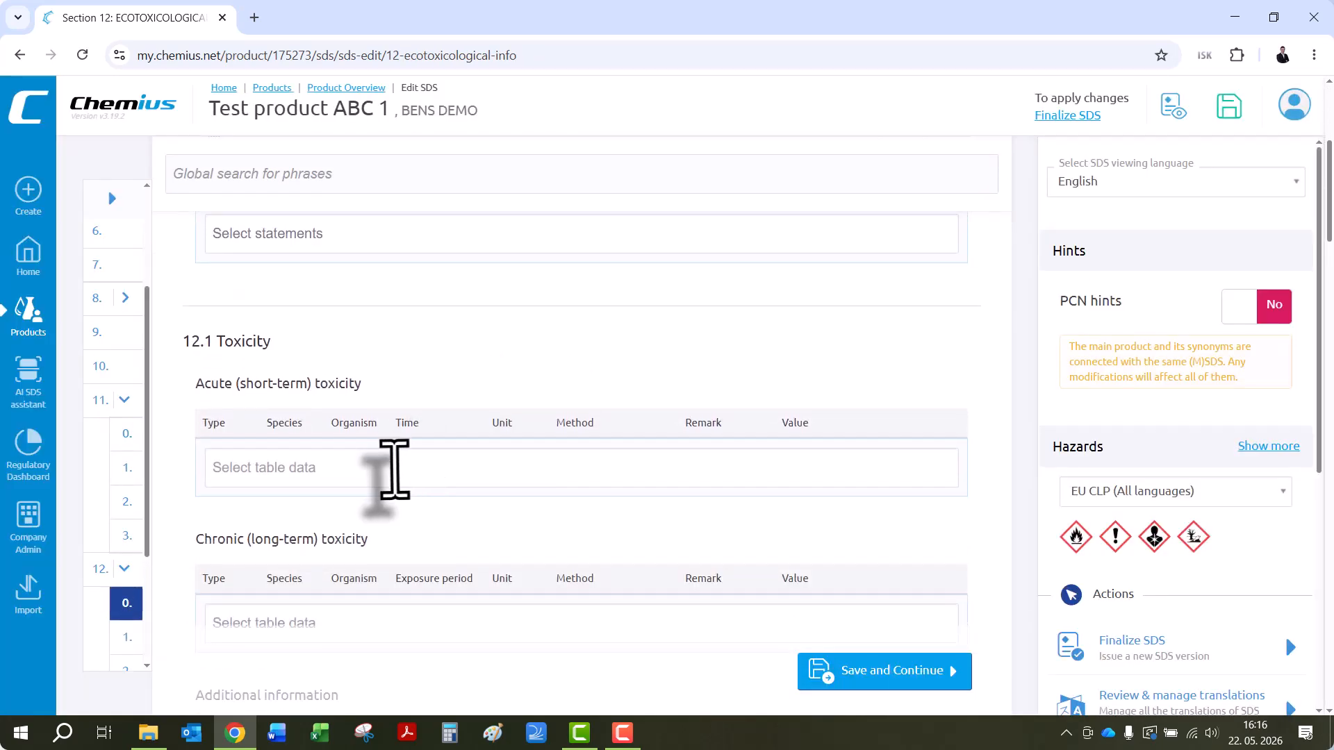
Search the acute (short-term) toxicity data for "lc50 mykiss mg/l fish" and add the LC50, fish, Oncorhynchus mykiss, mg/L row
click(394, 467)
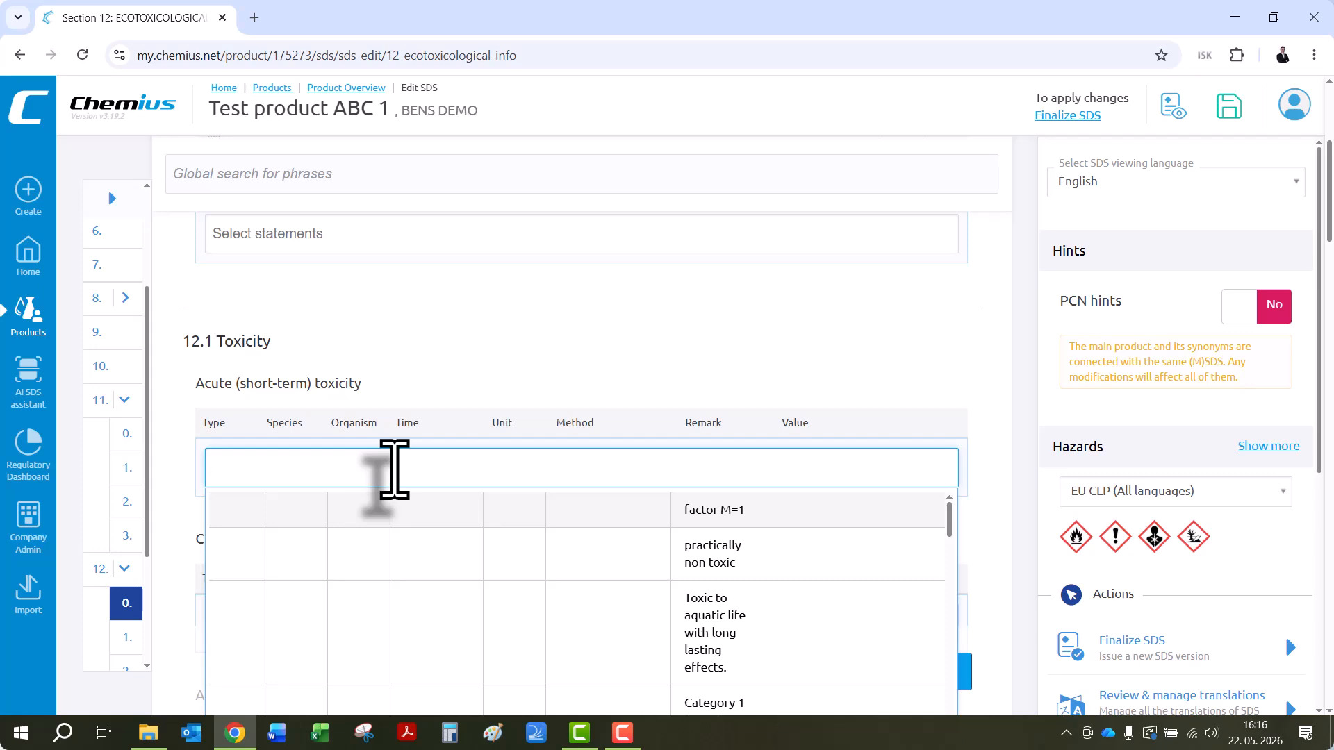
text(l)
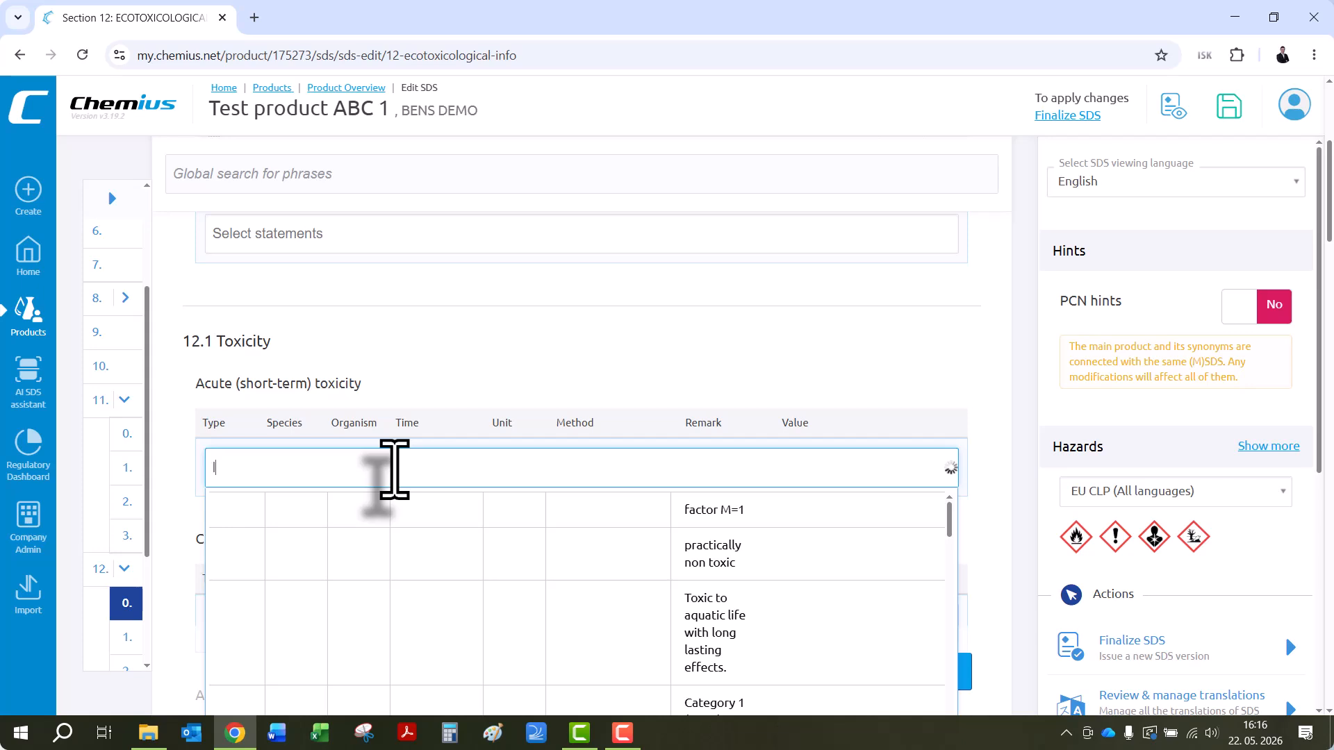
text(c50 mykiss mg/l)
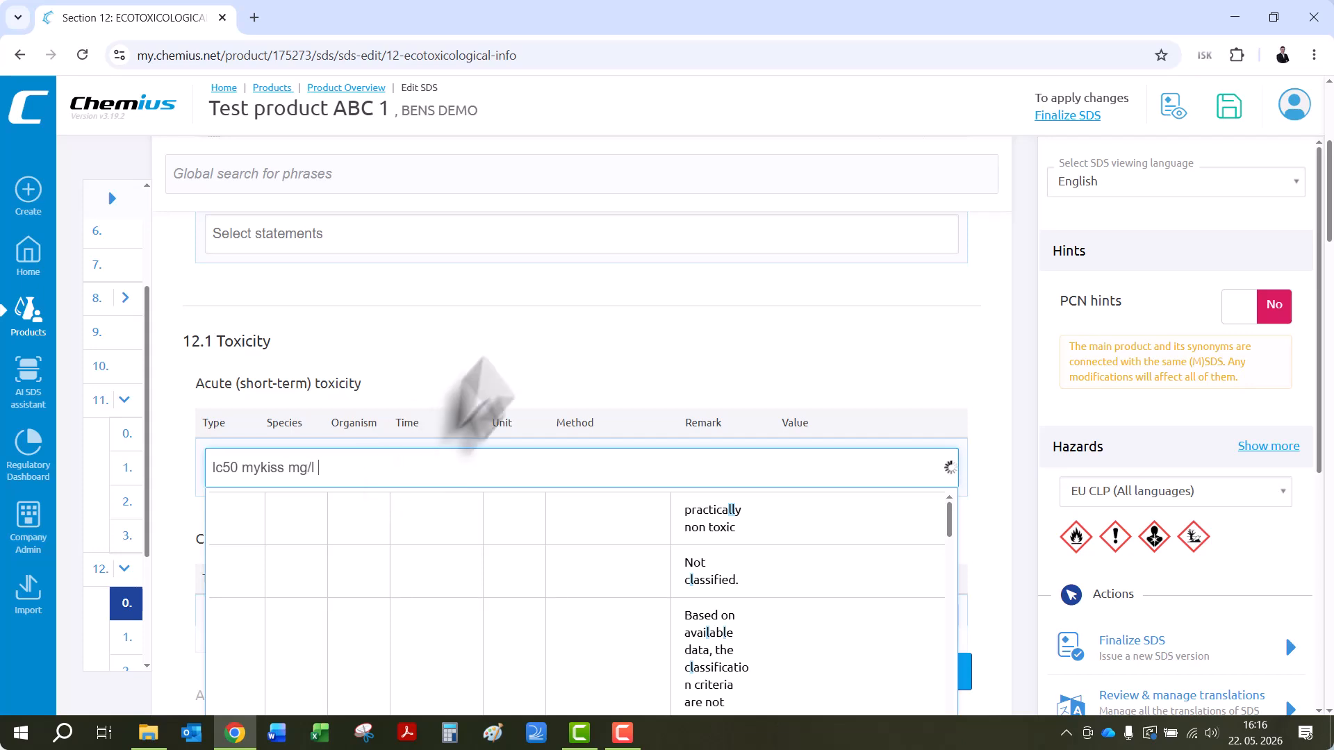
text(fi)
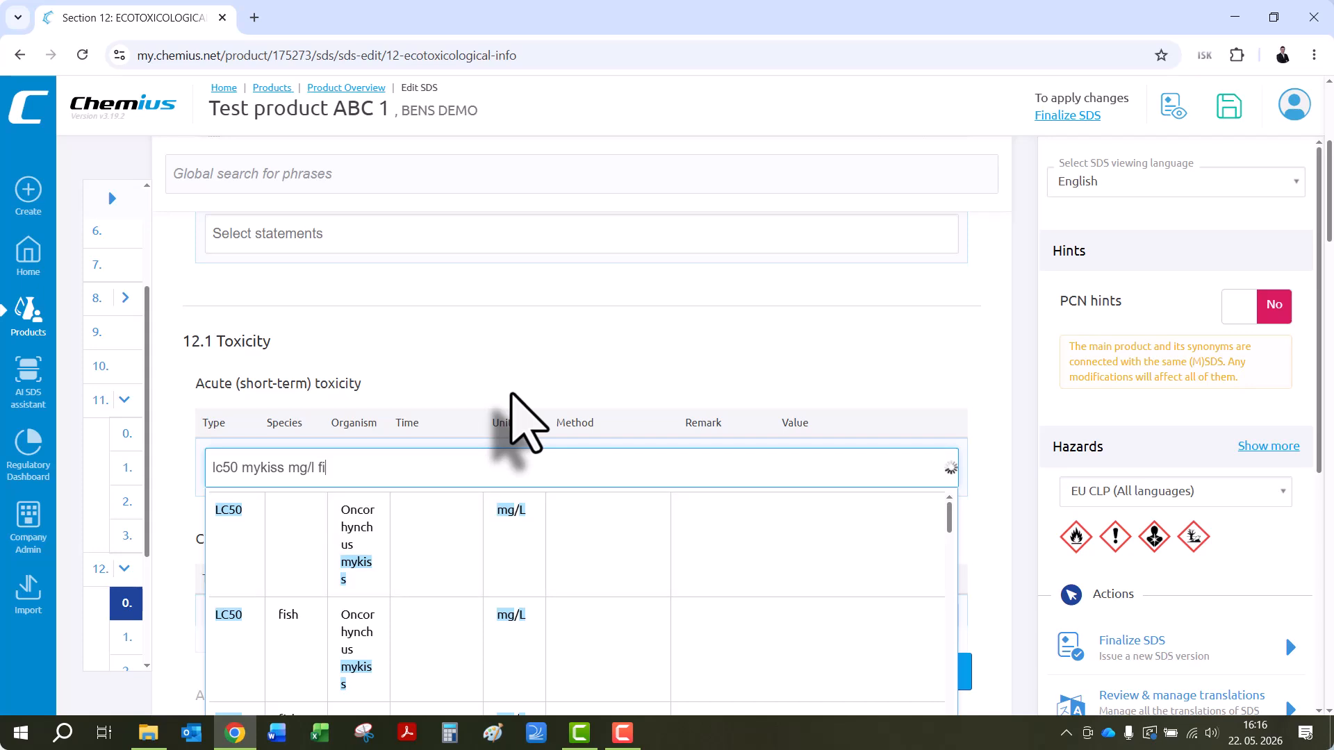
text(sh)
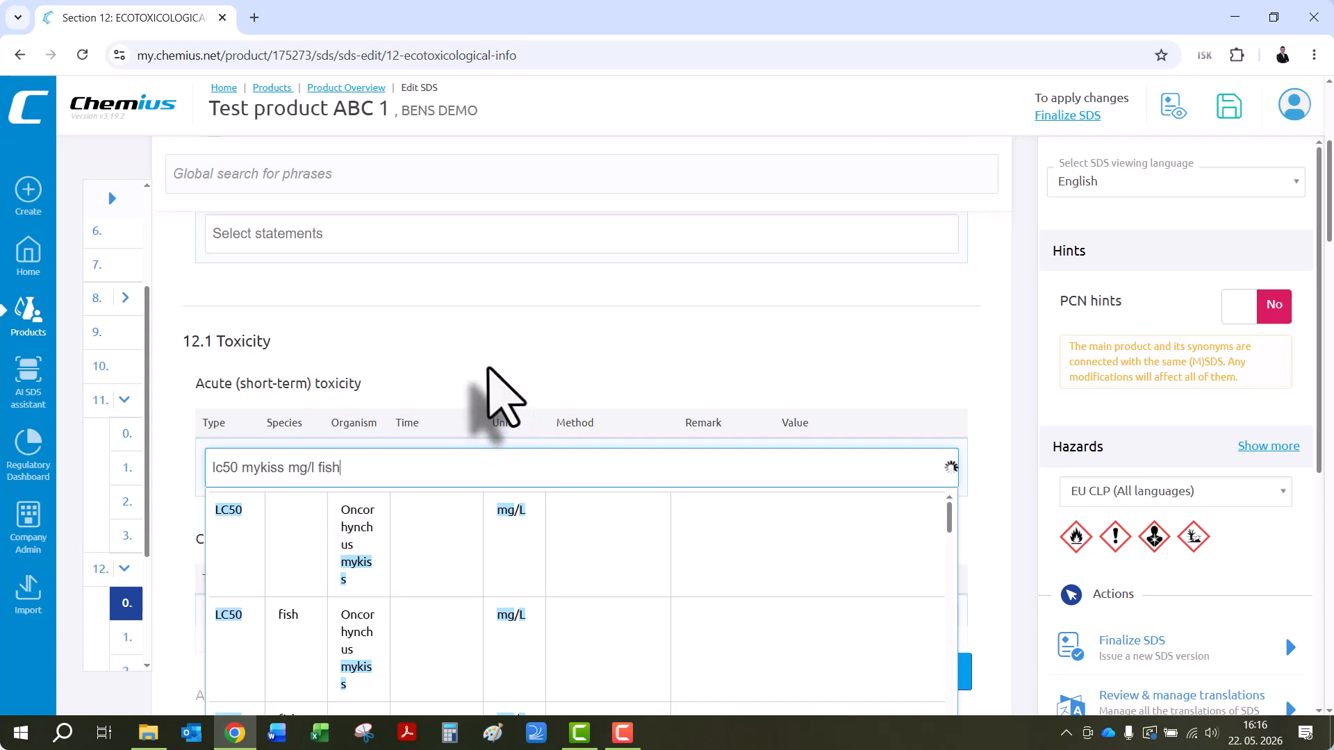
scroll(514, 445, down, 1)
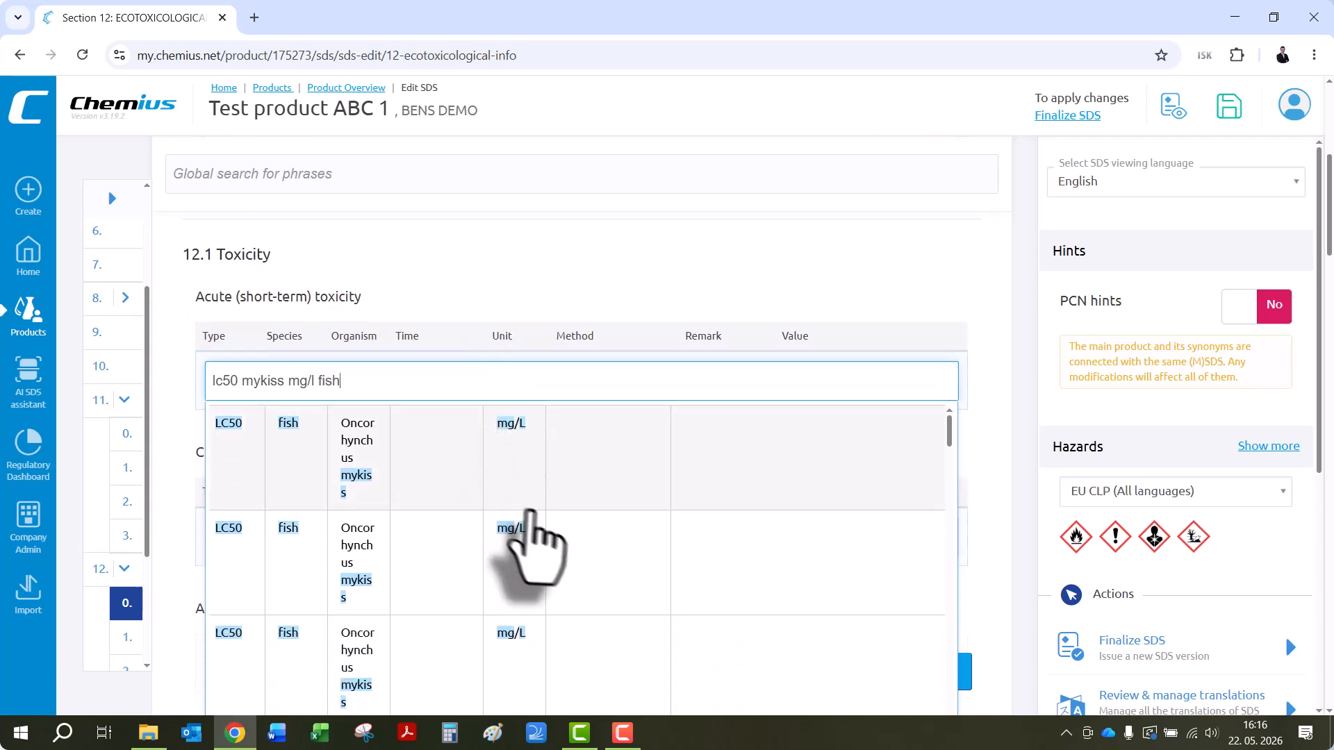
scroll(534, 532, down, 1)
scroll(533, 512, down, 3)
scroll(535, 532, up, 5)
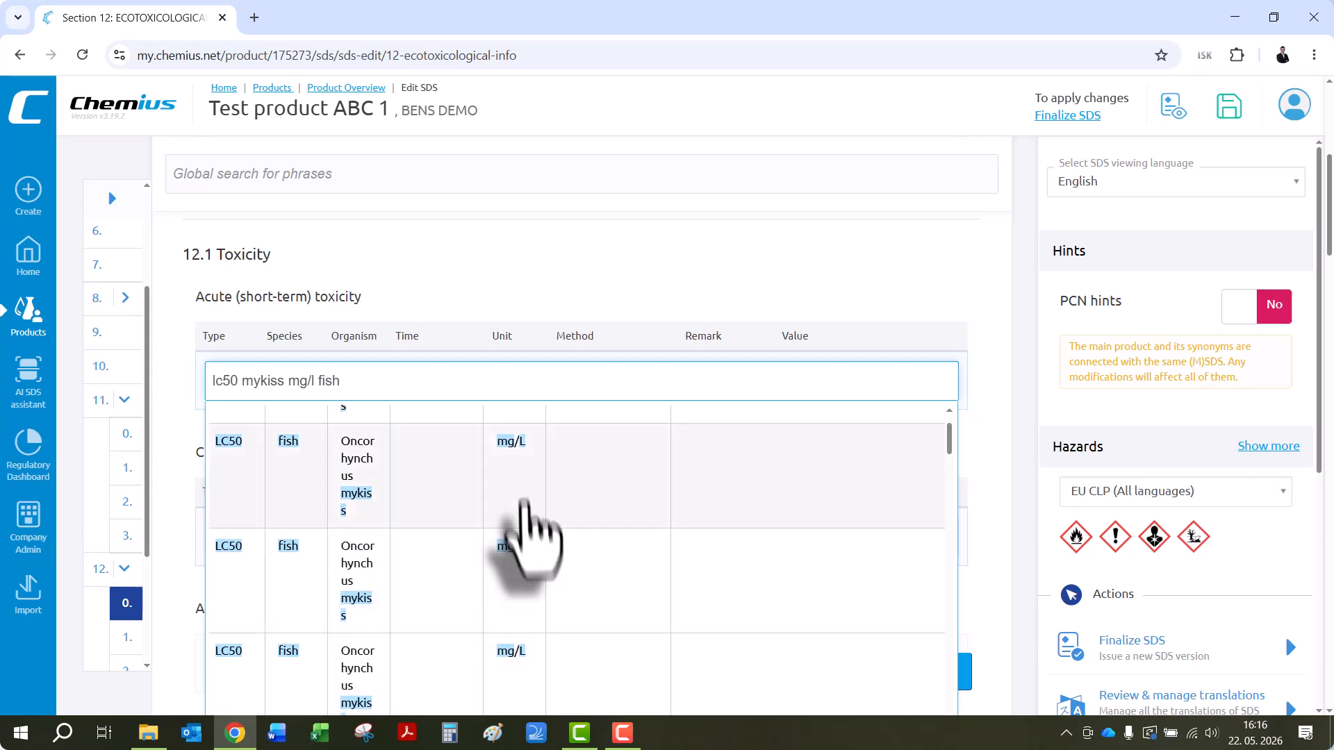
scroll(528, 521, up, 2)
scroll(507, 595, down, 1)
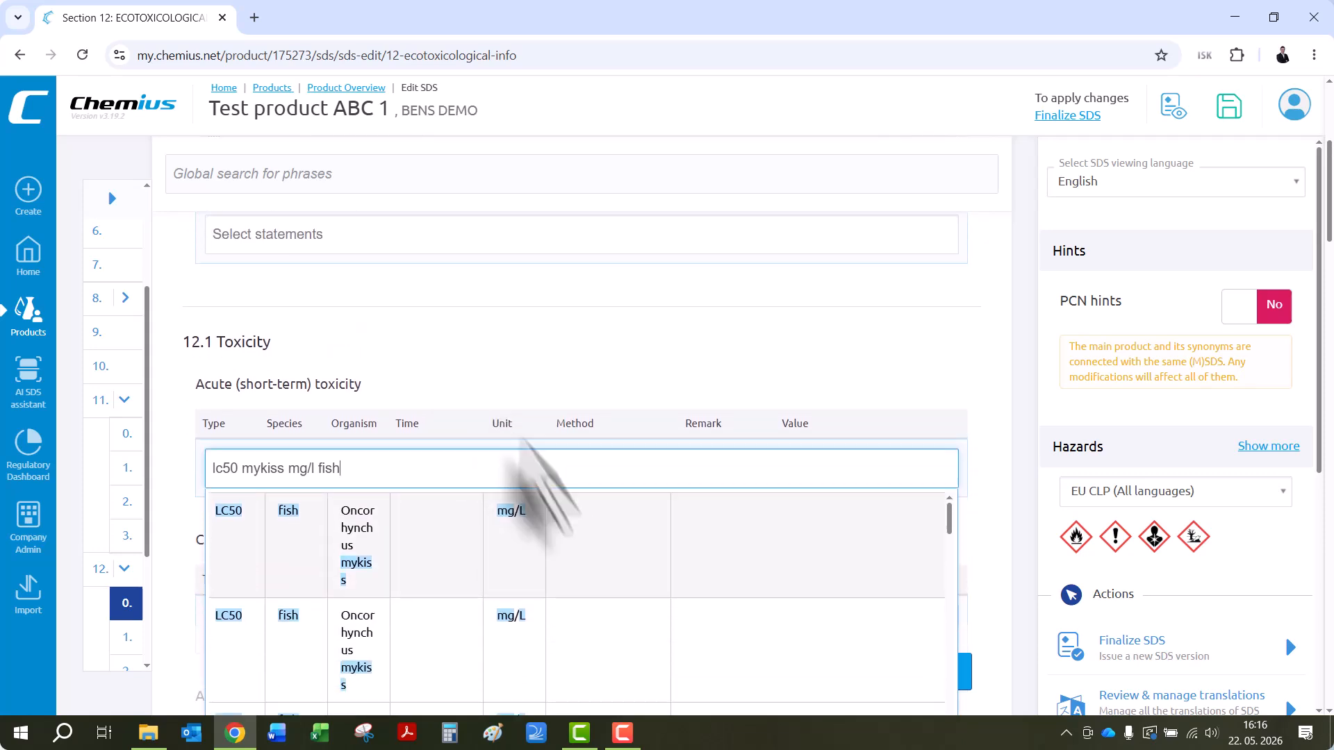
click(569, 556)
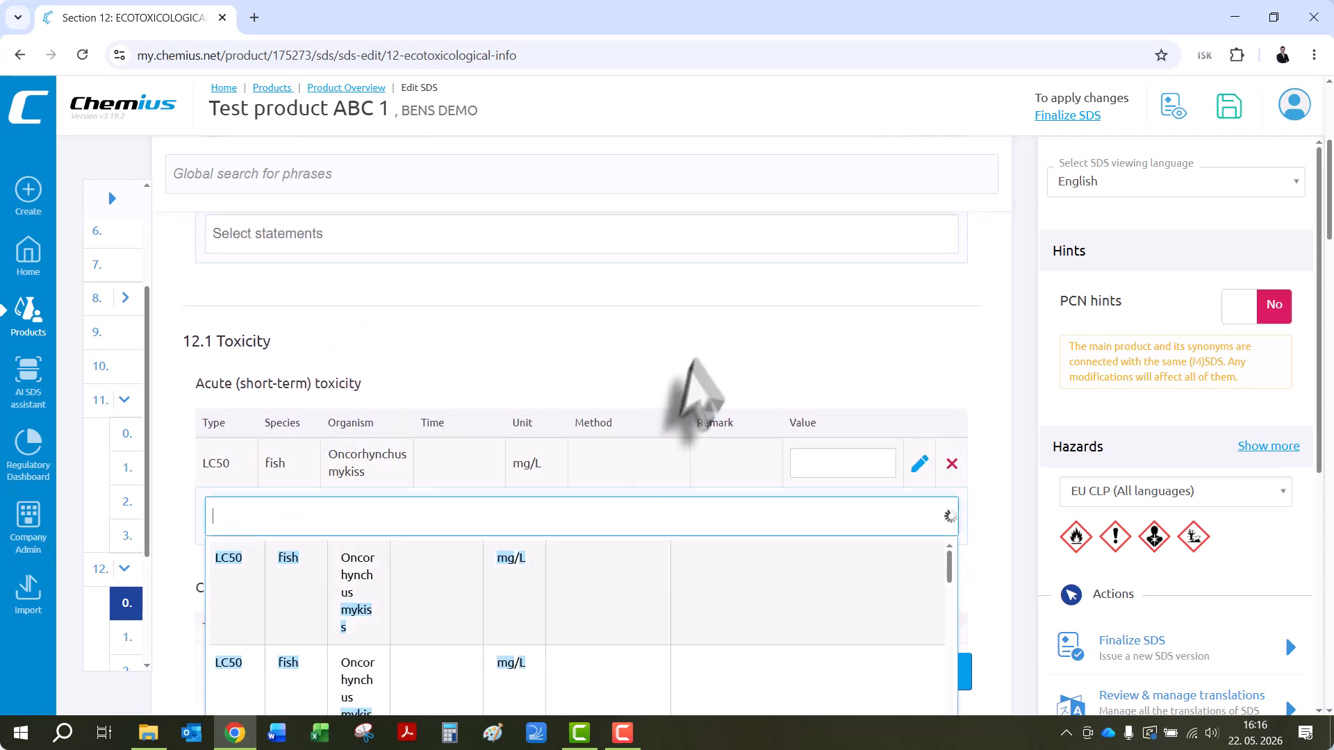
Set the value of the LC50 Oncorhynchus mykiss row in Section 12.1 to 50
click(858, 469)
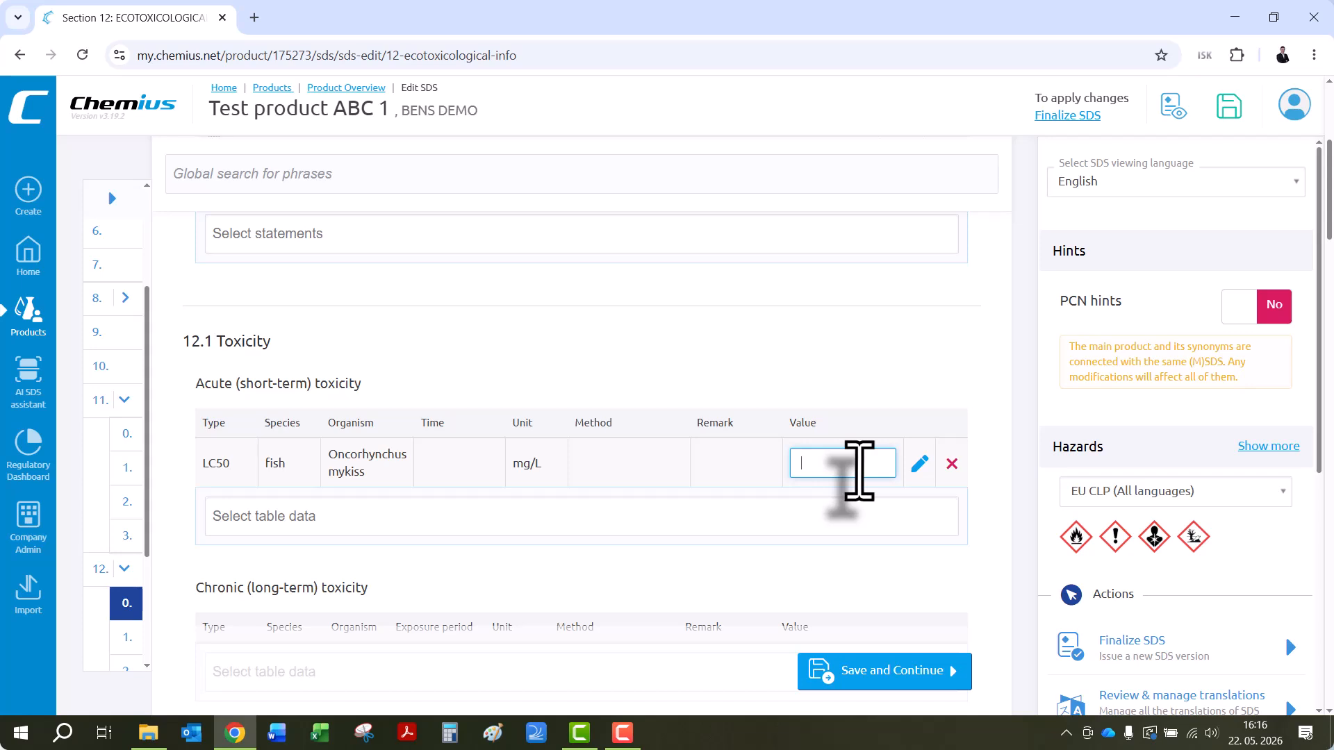
text(50)
click(602, 363)
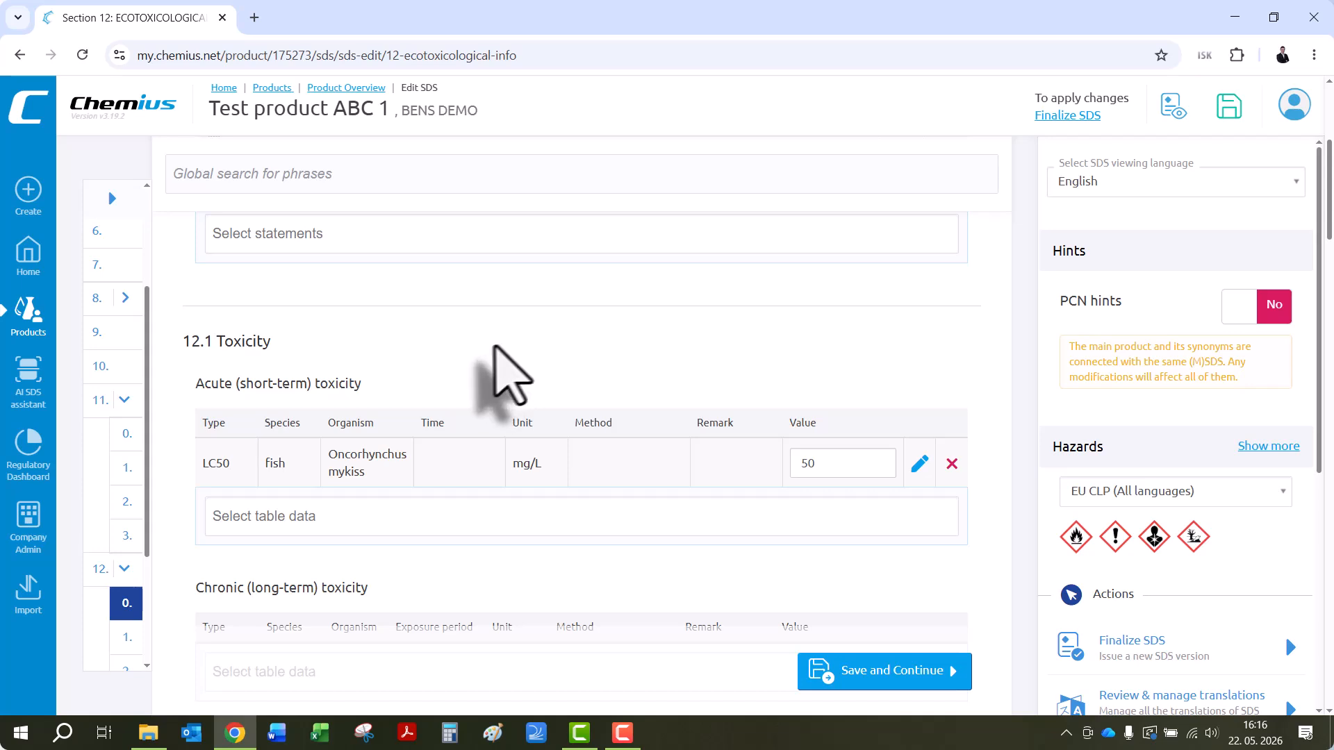
Open Section 14, Transport information
scroll(108, 495, down, 1)
scroll(109, 514, down, 2)
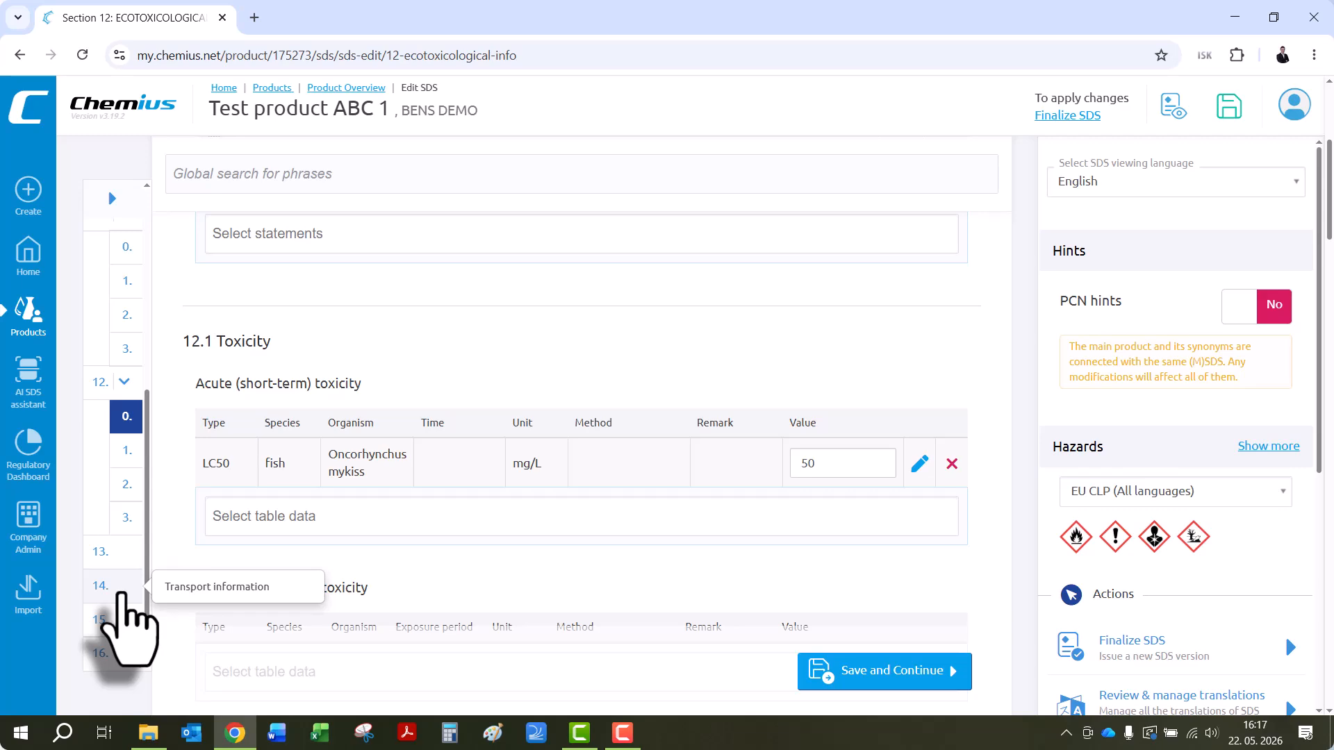
click(122, 592)
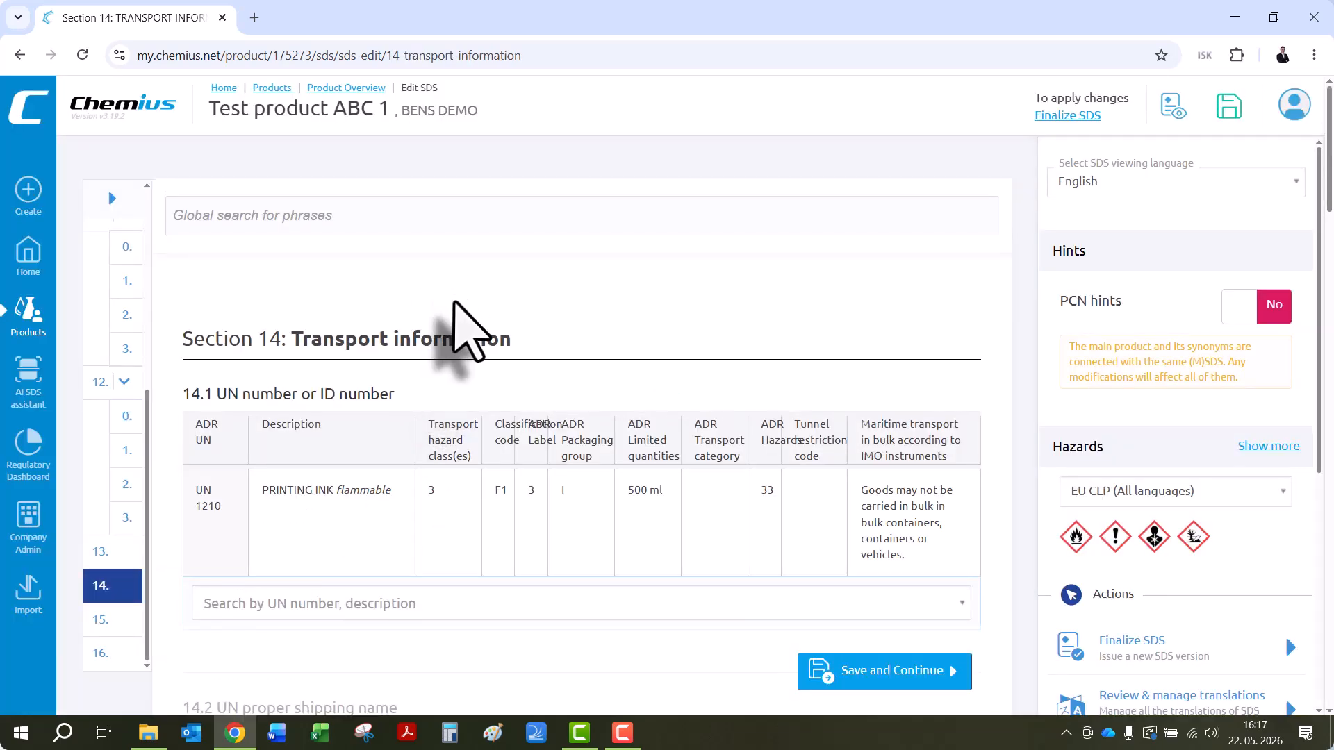
Find 1263 in Section 14.1 and assign UN 1263 PAINT, packaging group II, with vapour pressure at 50 °C more than 110 kPa
scroll(417, 452, down, 1)
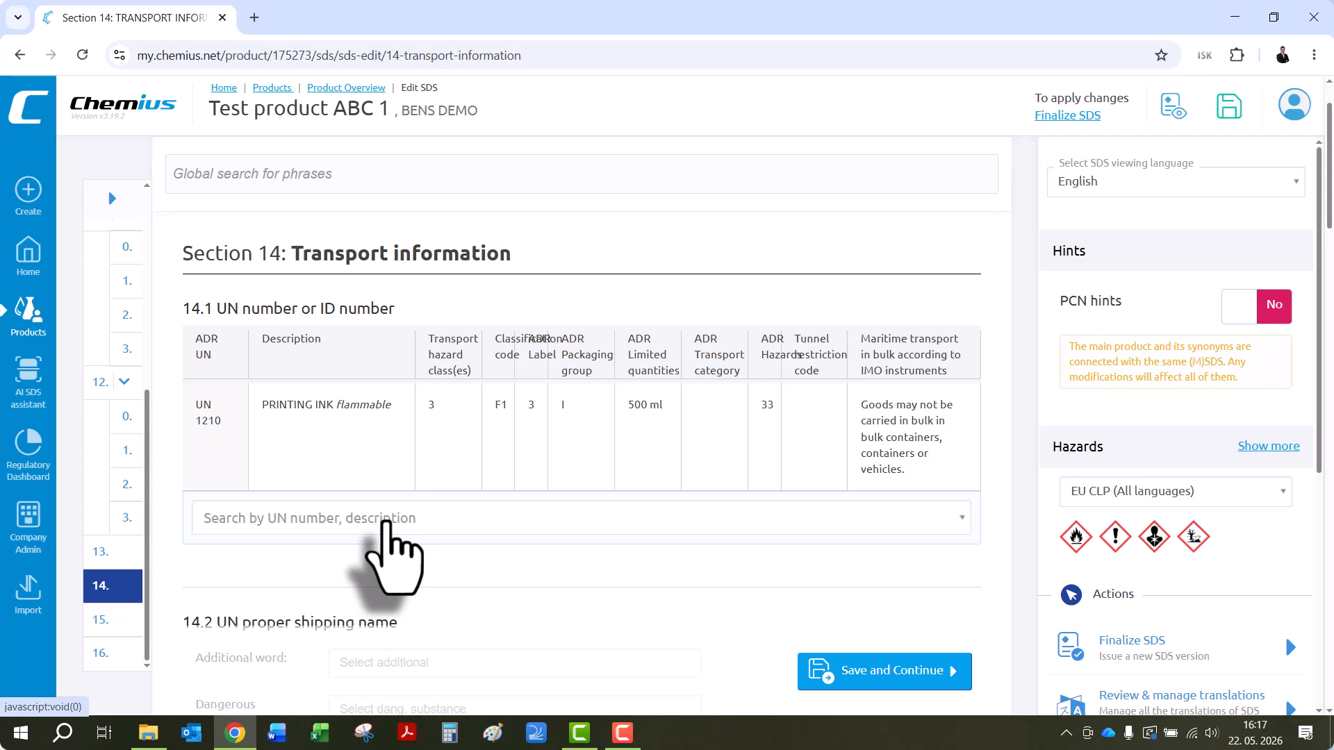
click(389, 535)
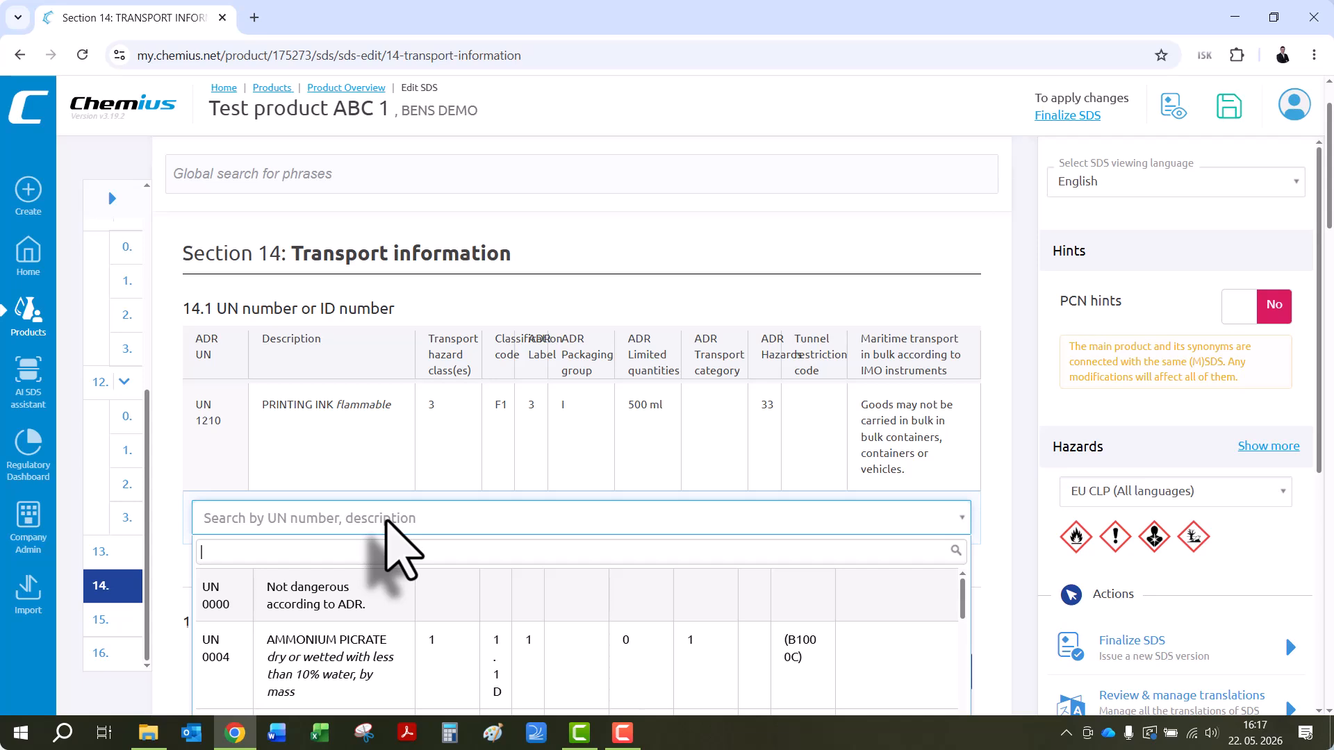
text(1263)
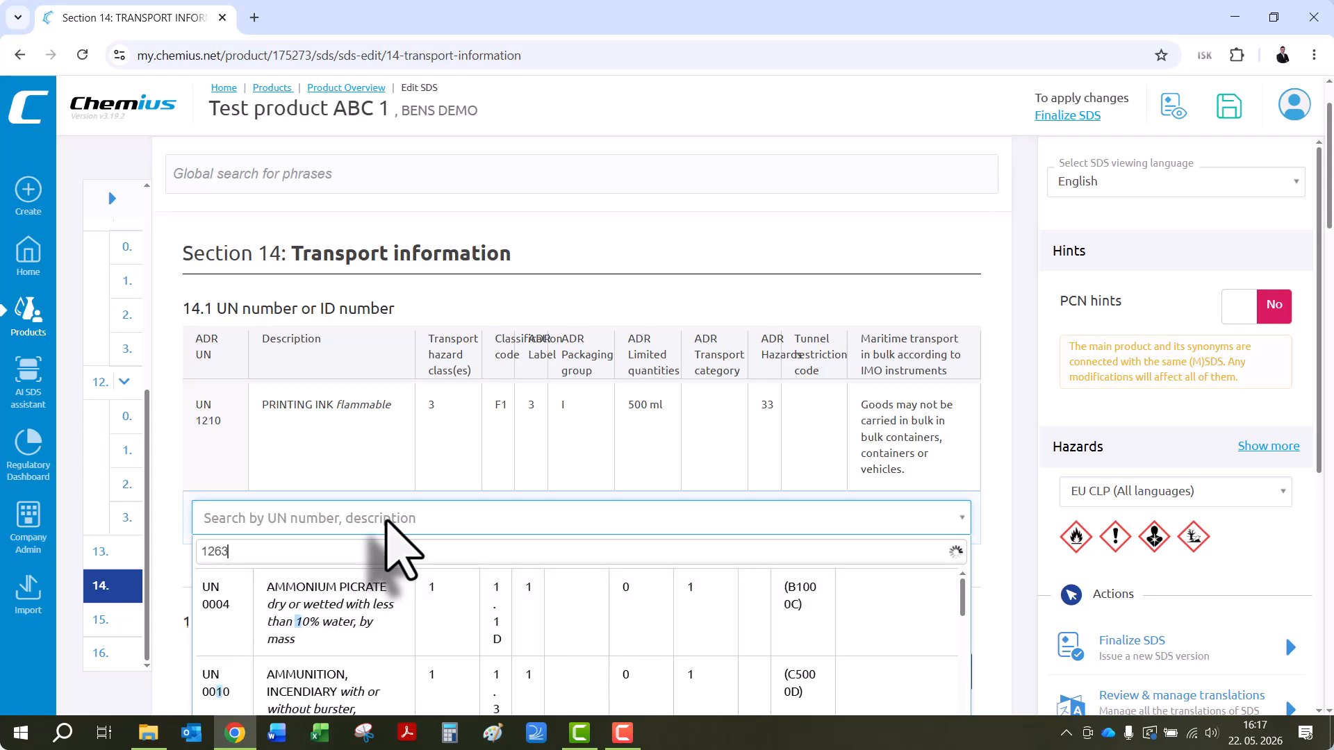
scroll(390, 521, down, 2)
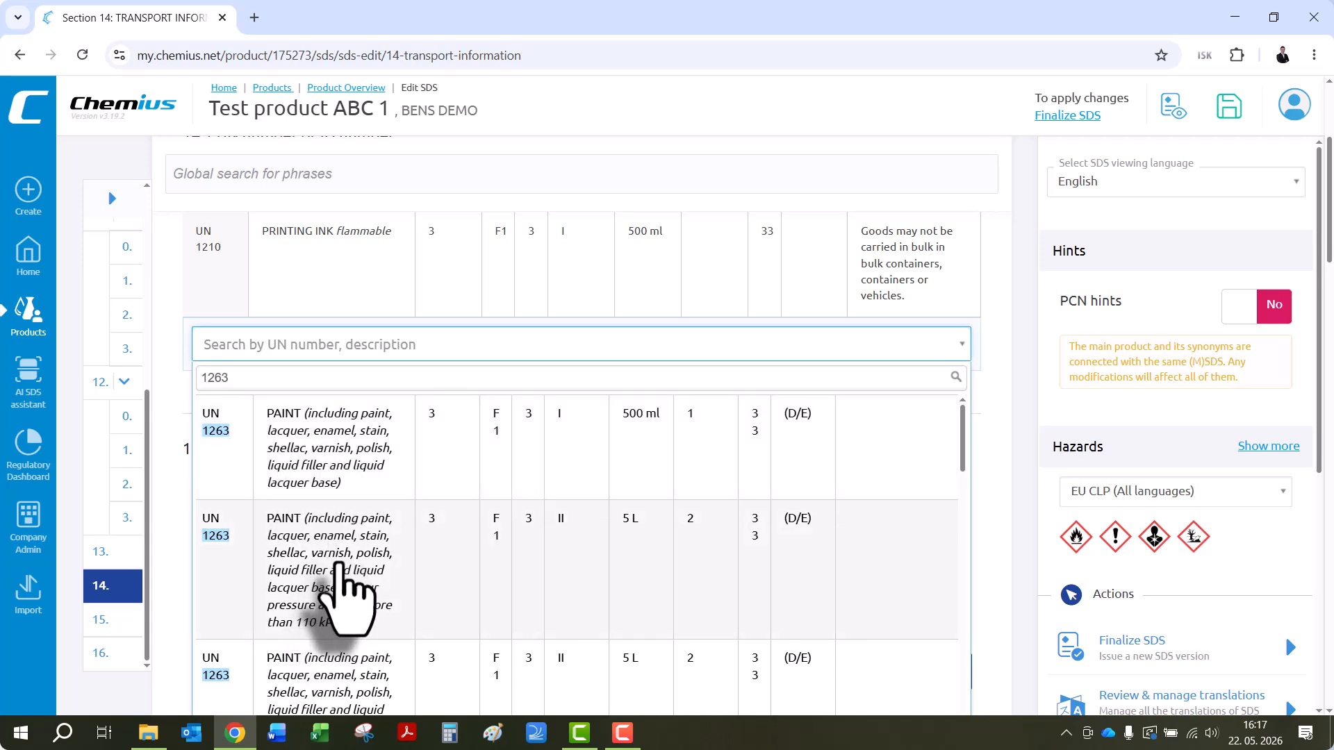
click(334, 568)
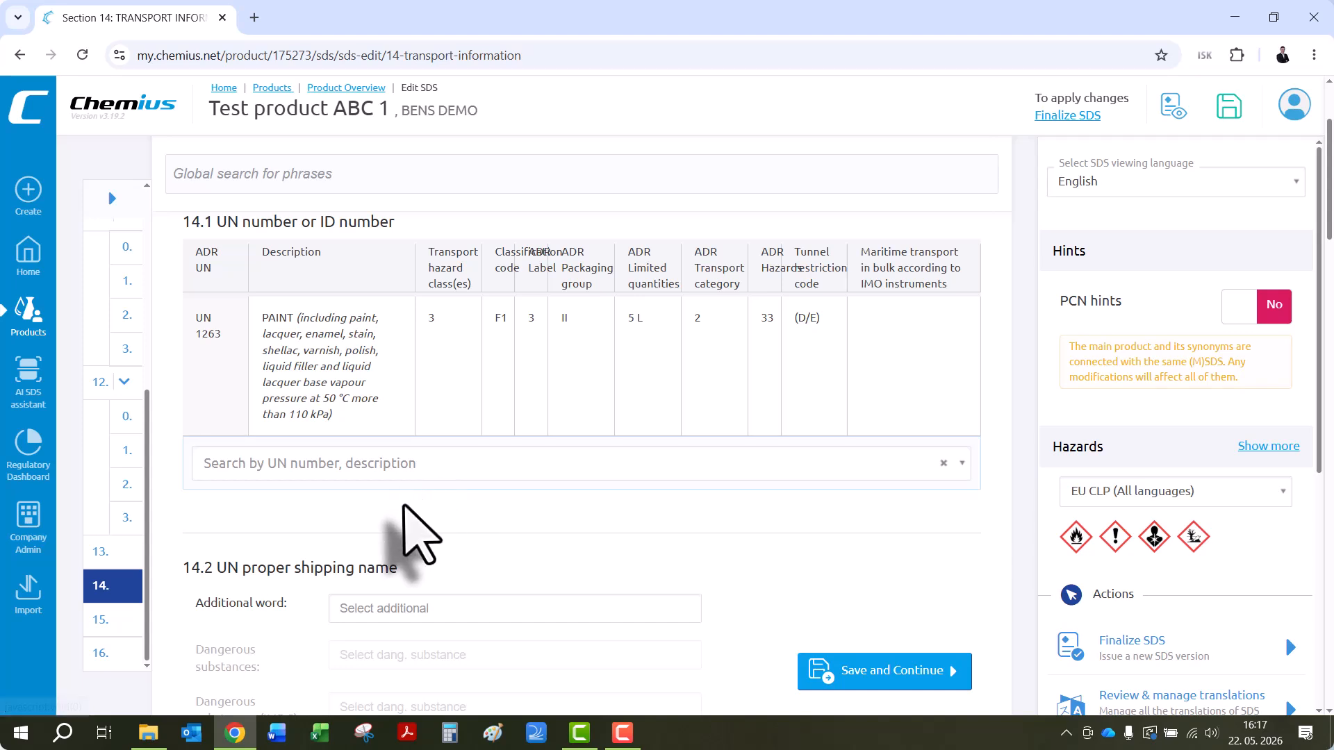
scroll(418, 509, up, 1)
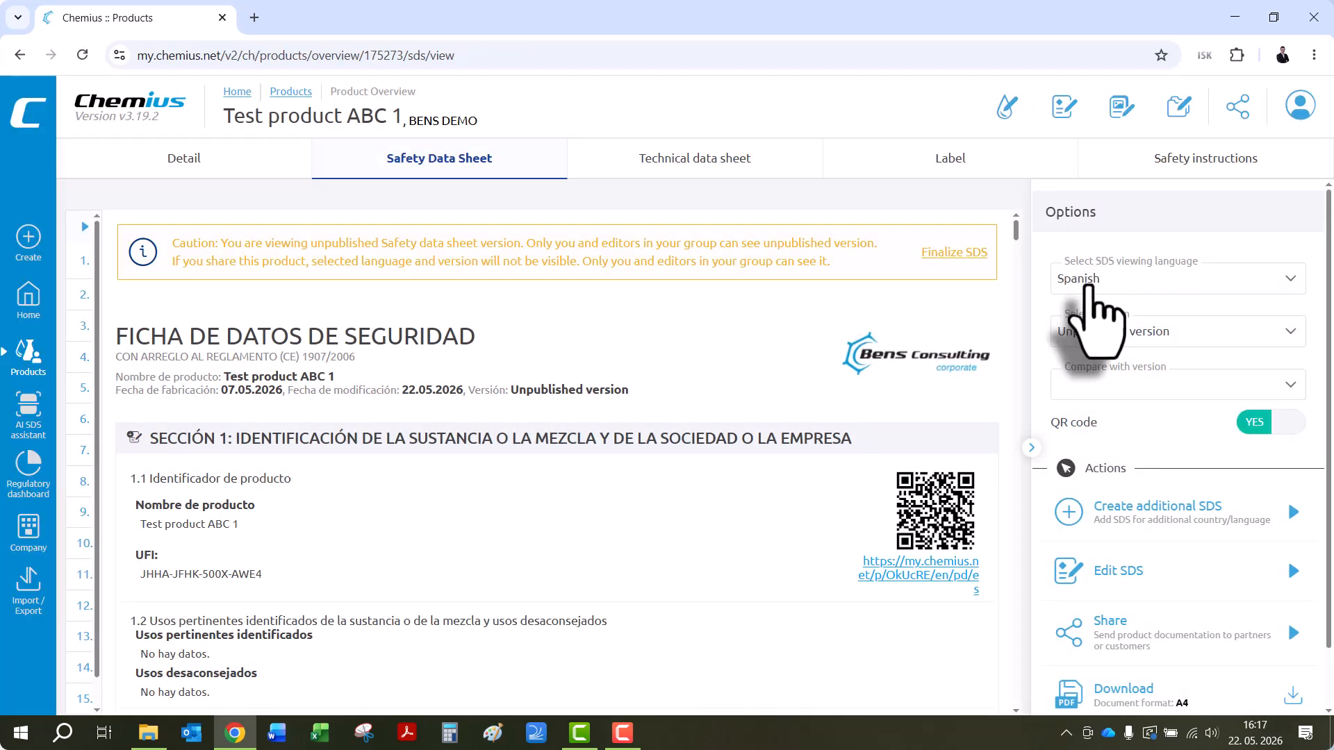
Select Spanish as the viewing language of the unpublished safety data sheet and examine the acute toxicity row in Section 11.1
click(1090, 280)
click(1092, 317)
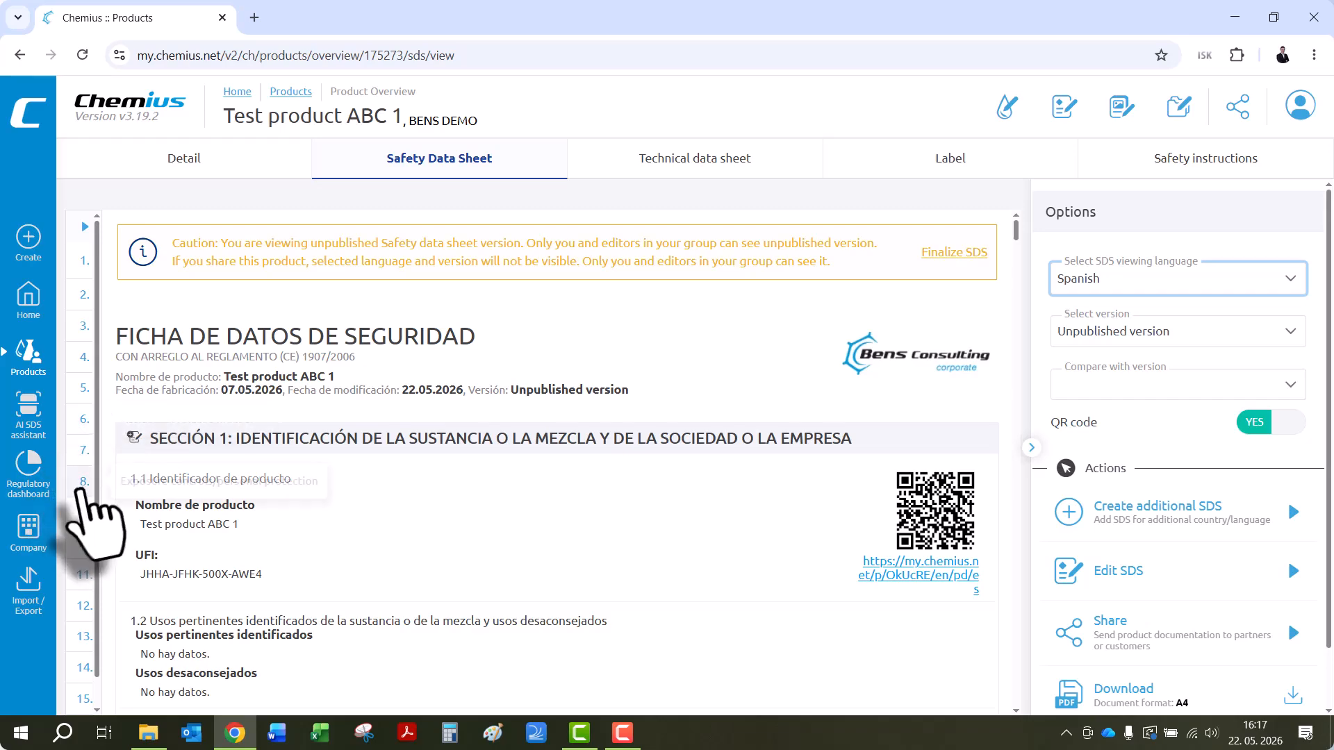
click(83, 576)
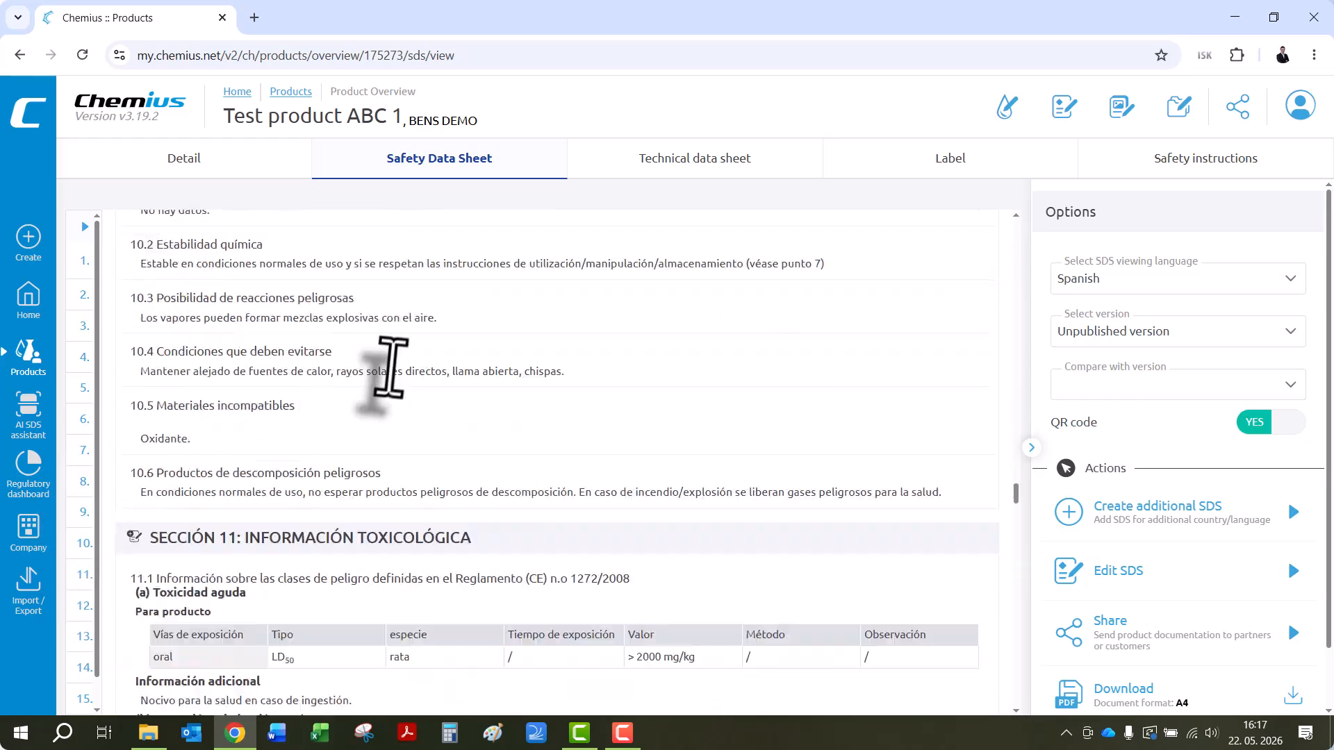
drag(165, 344, 697, 344)
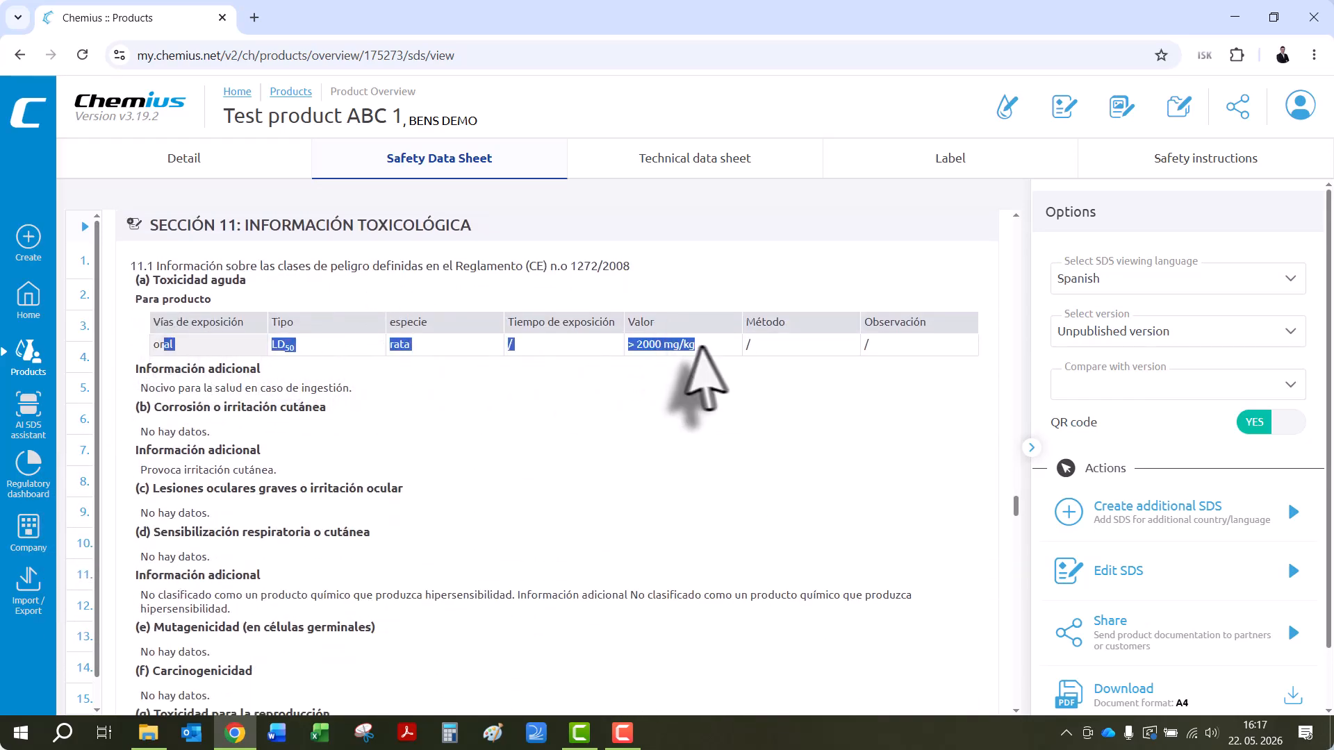
click(709, 349)
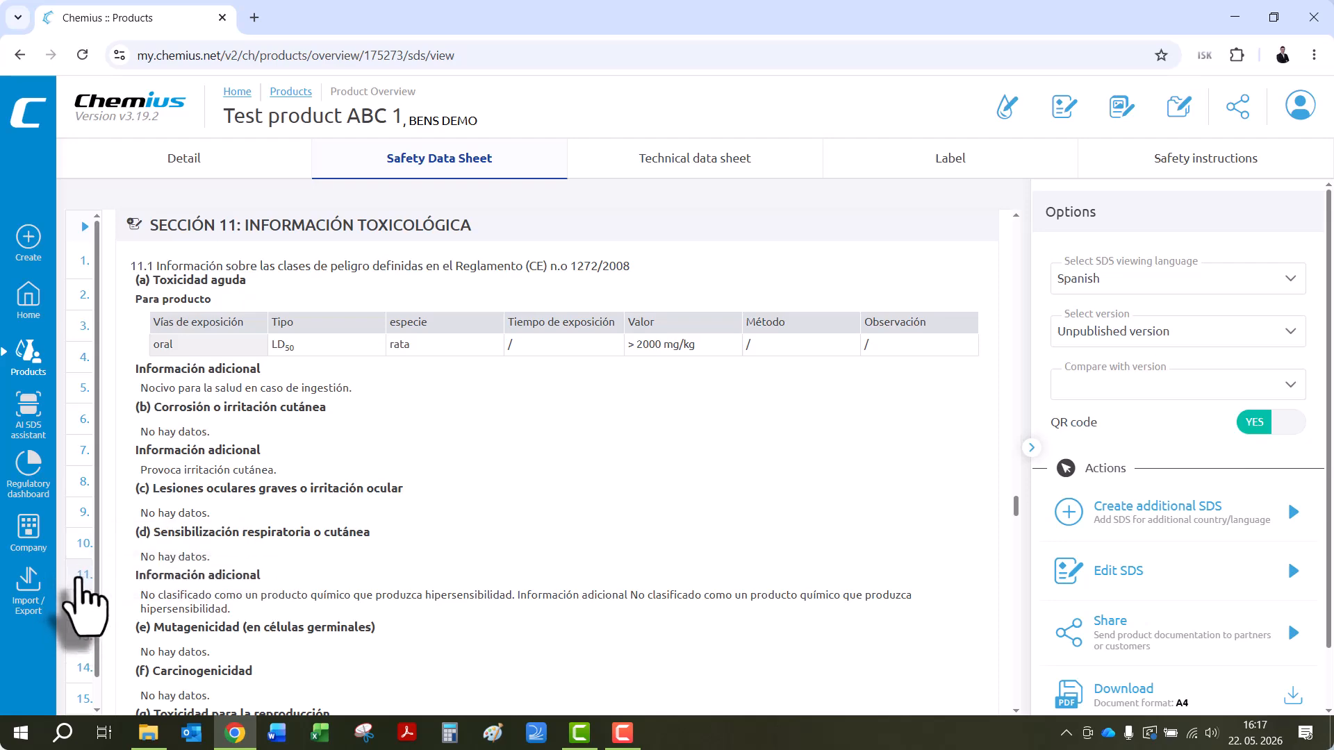
drag(164, 344, 708, 351)
click(709, 348)
scroll(381, 447, down, 3)
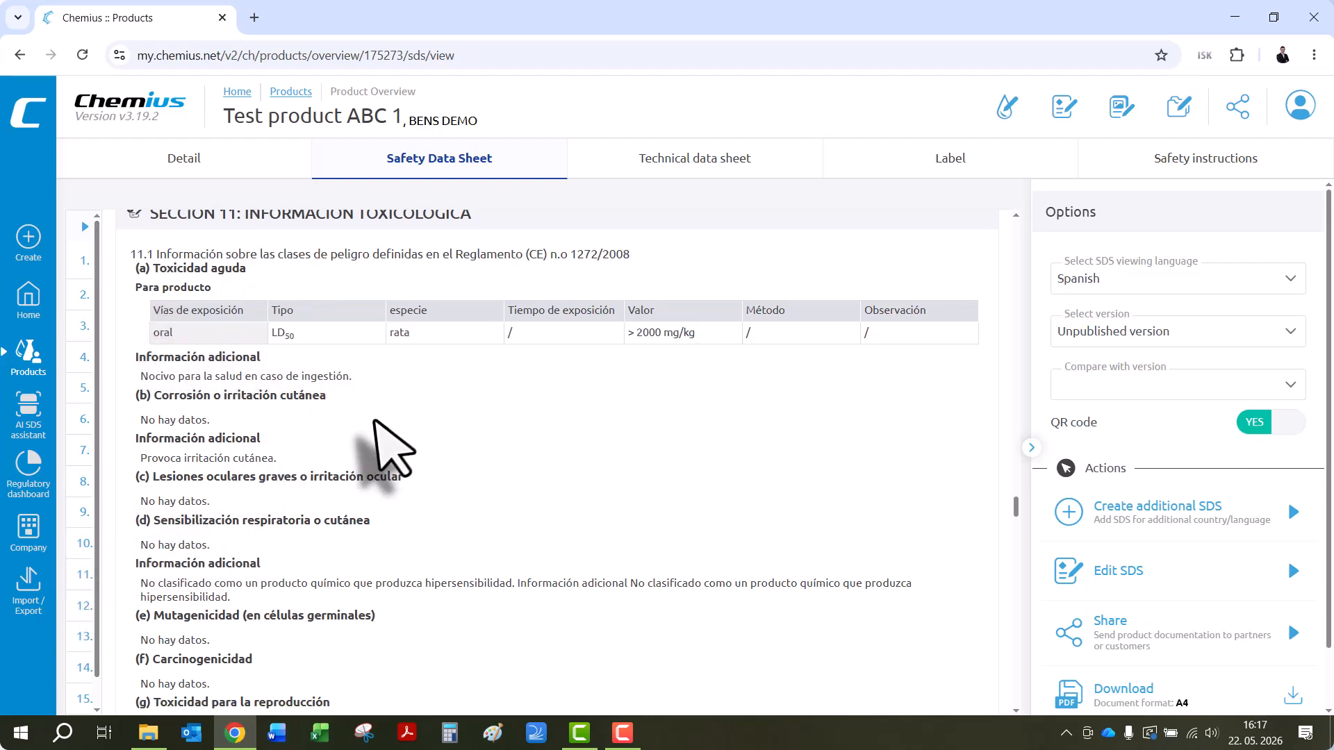
Go to Section 12 of the Spanish safety data sheet and examine the acute toxicity row for the product
click(82, 607)
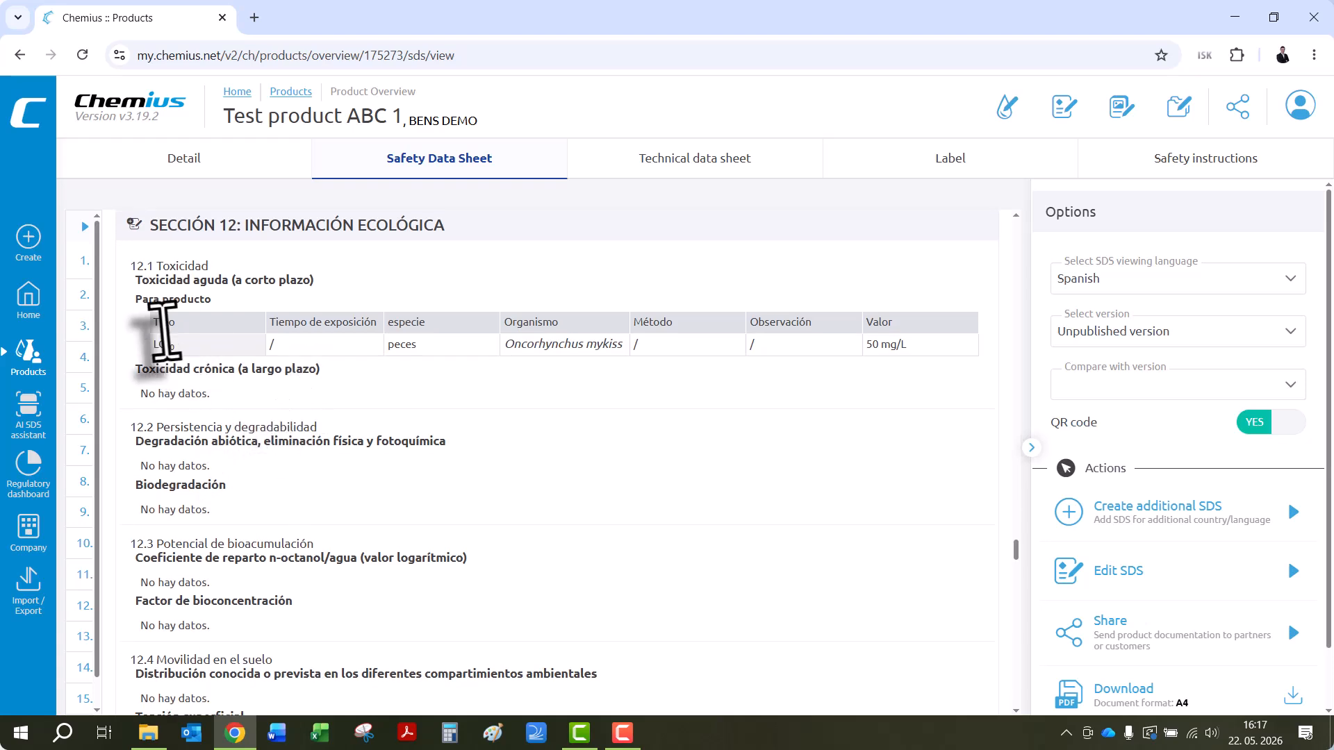
drag(152, 343, 903, 349)
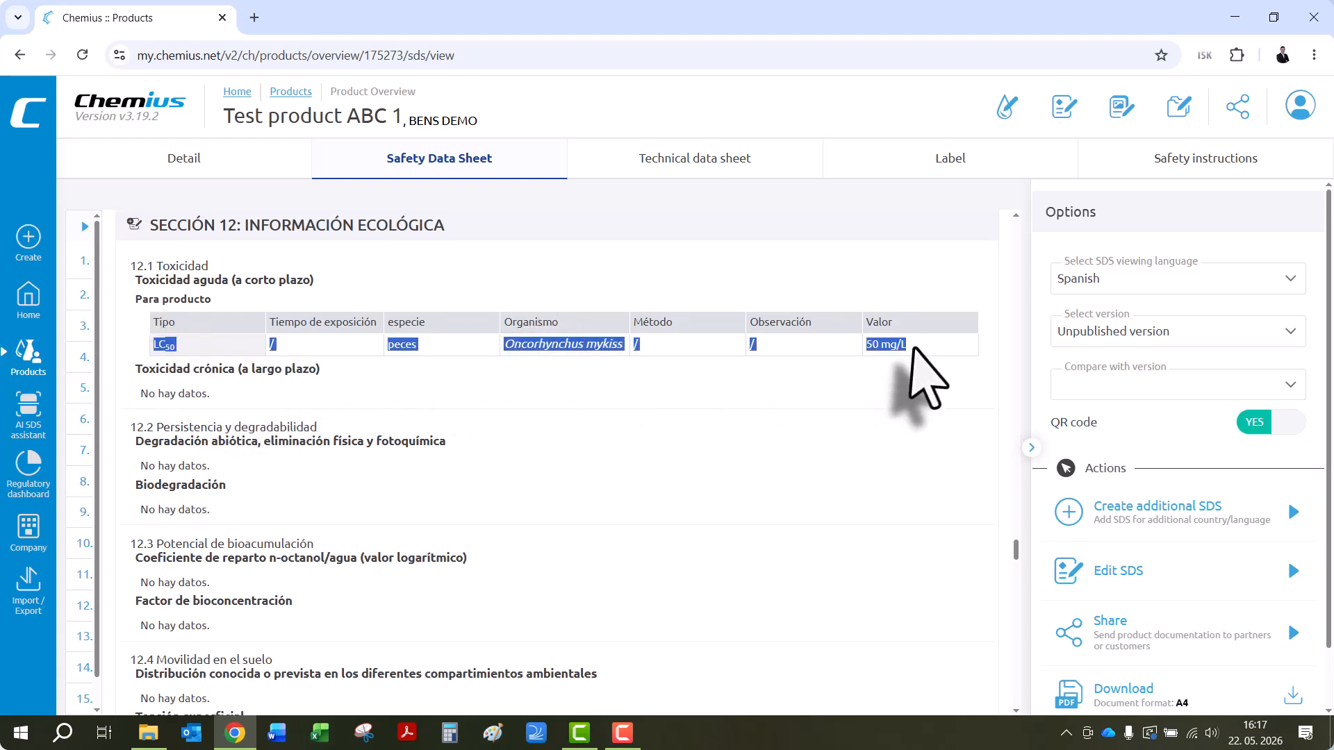
click(903, 350)
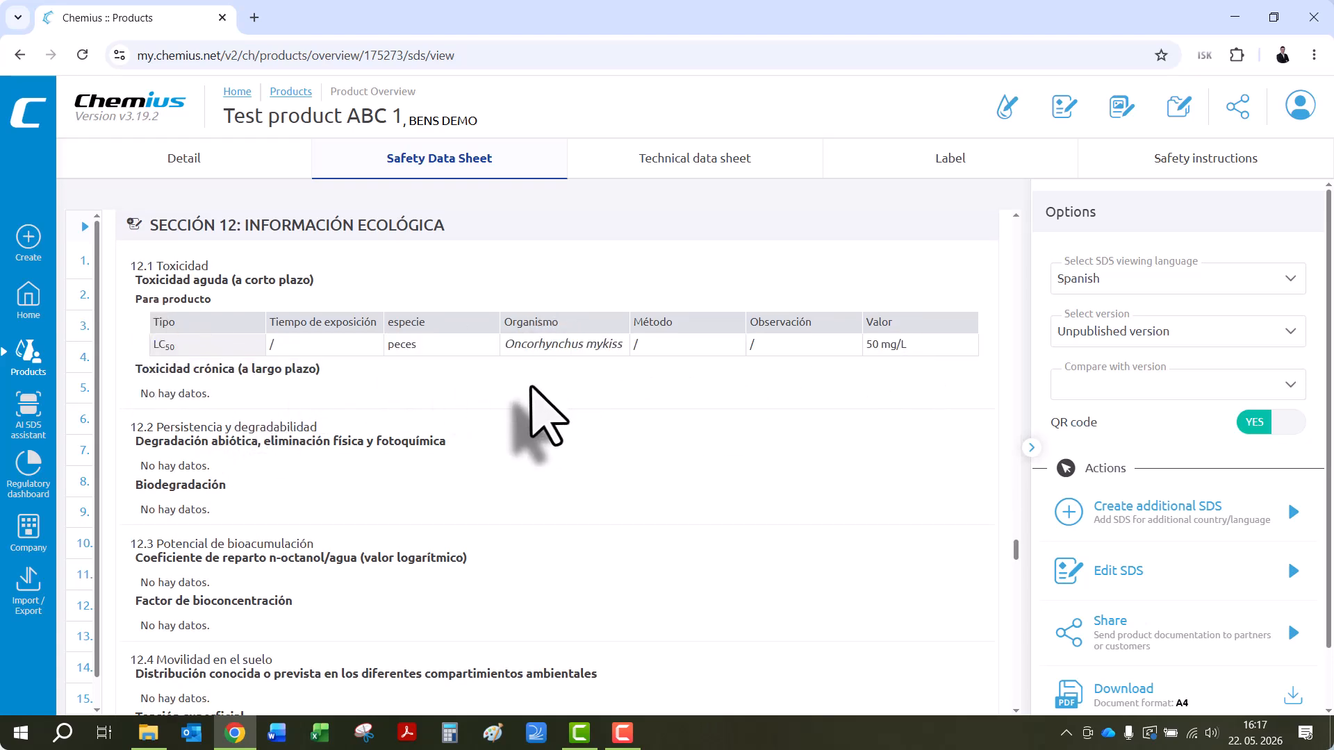